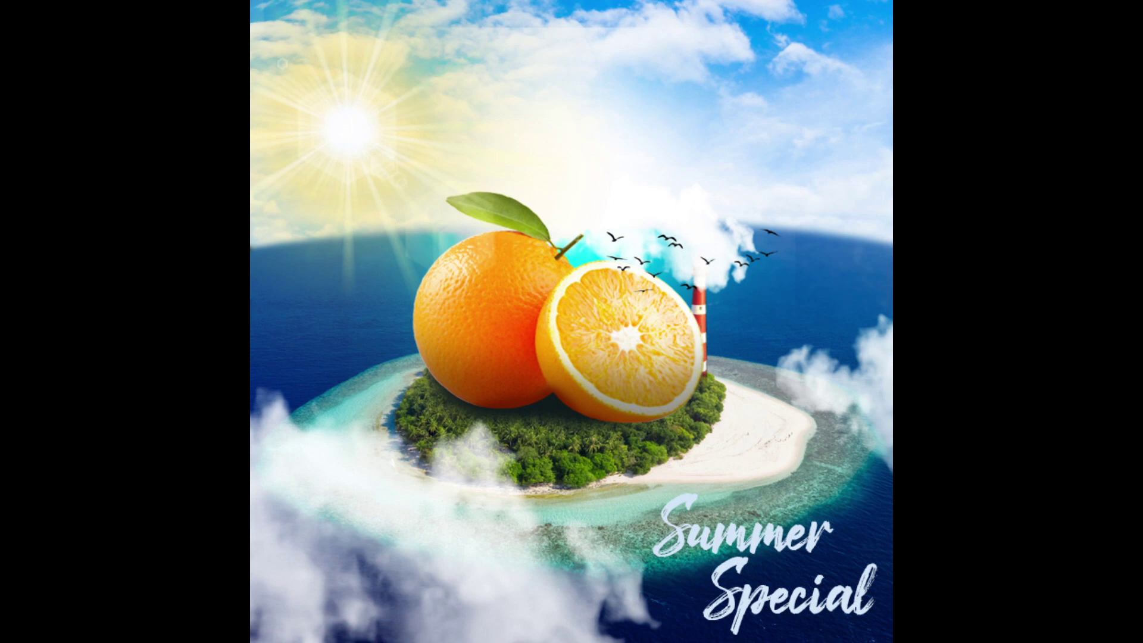
Step: Bring up the File > Open dialog with Ctrl+O to choose a source image
{"action": "key", "text": "ctrl+o"}
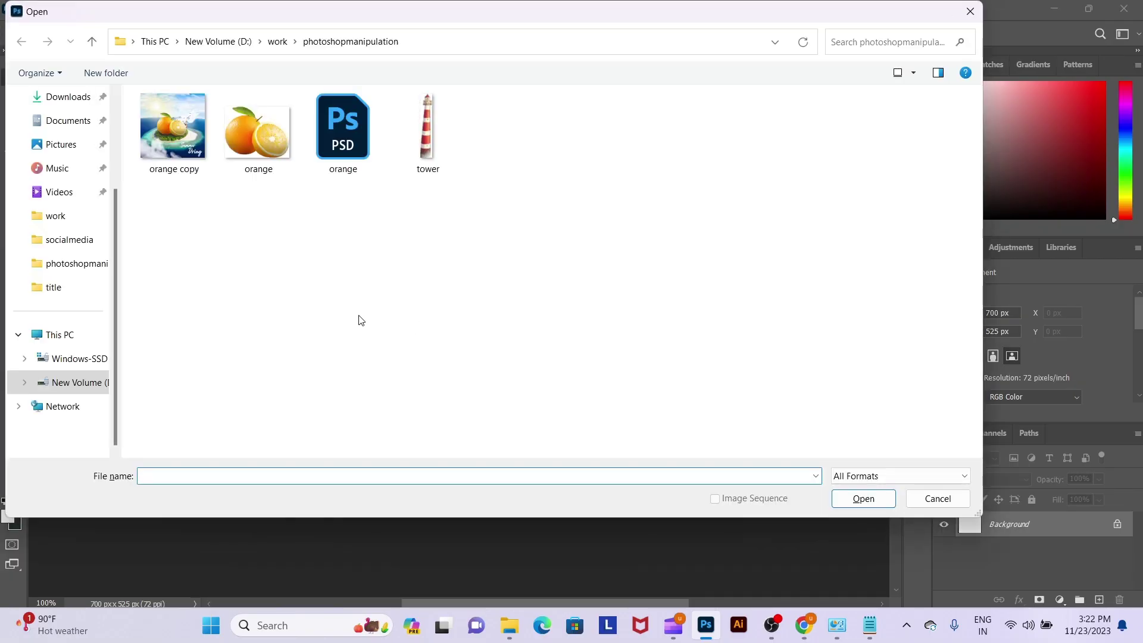
Step: Open land5 from Downloads and unlock its Background into an editable Layer 0
{"action": "left_click", "coordinate": [70, 100]}
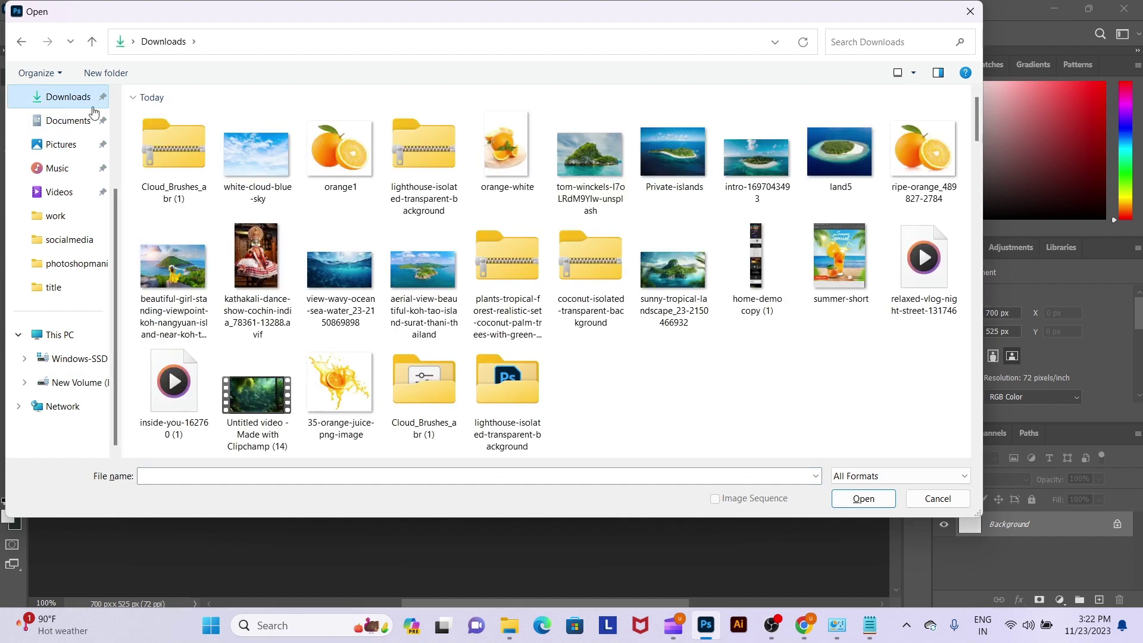
{"action": "left_click", "coordinate": [847, 164]}
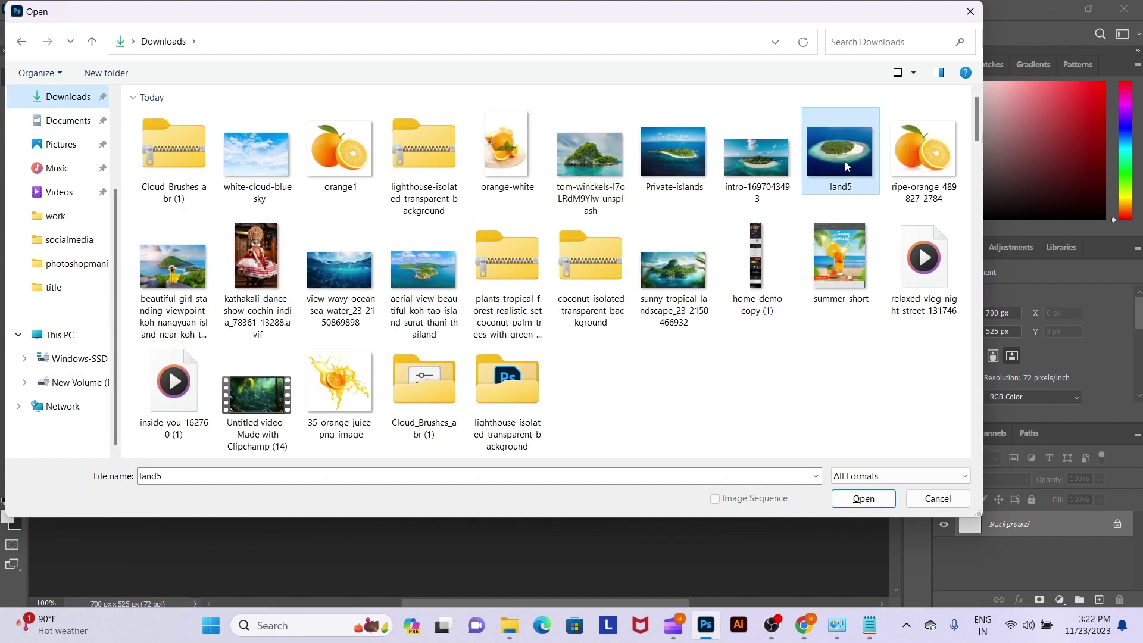
{"action": "double_click", "coordinate": [845, 162]}
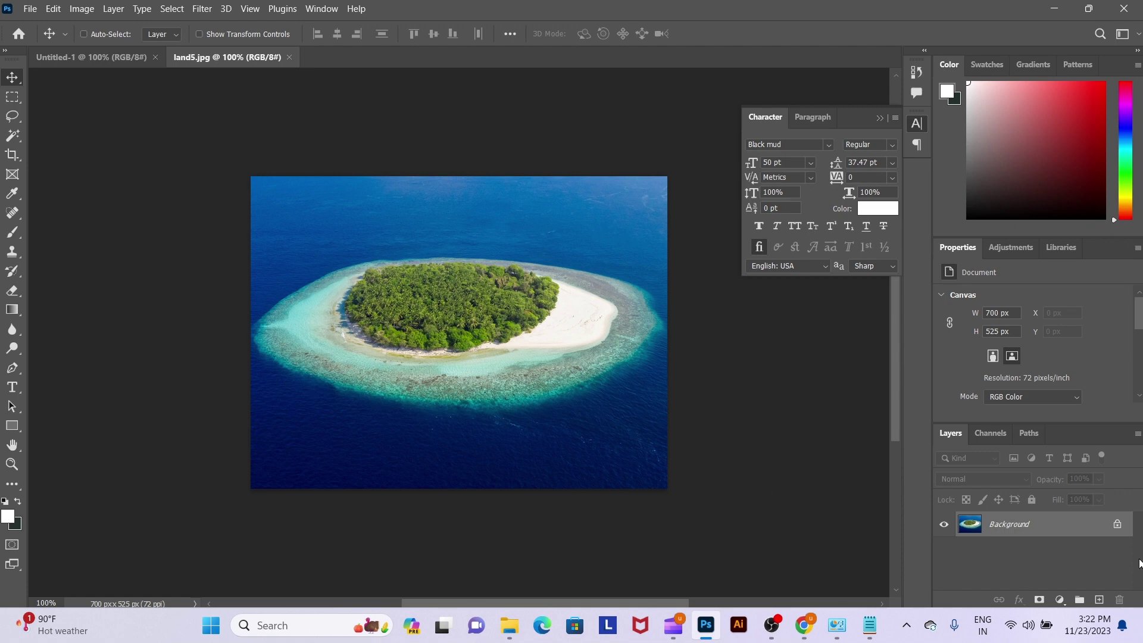
{"action": "left_click", "coordinate": [1117, 526]}
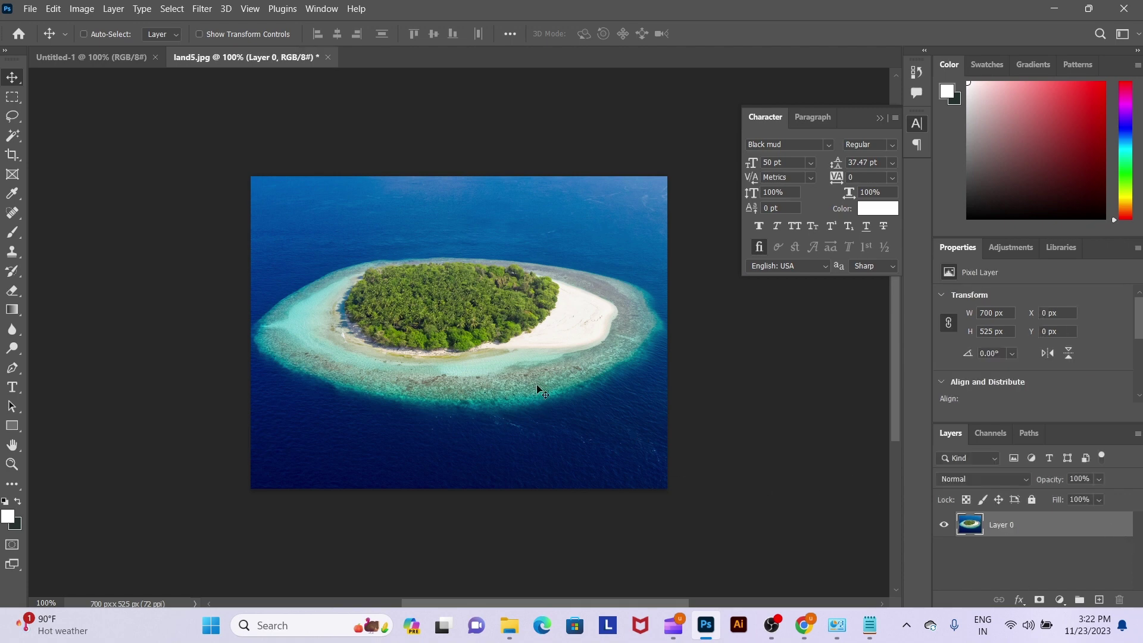
Step: Set the canvas height to 700 px, making it a 700 × 700 square
{"action": "key", "text": "ctrl+alt+c"}
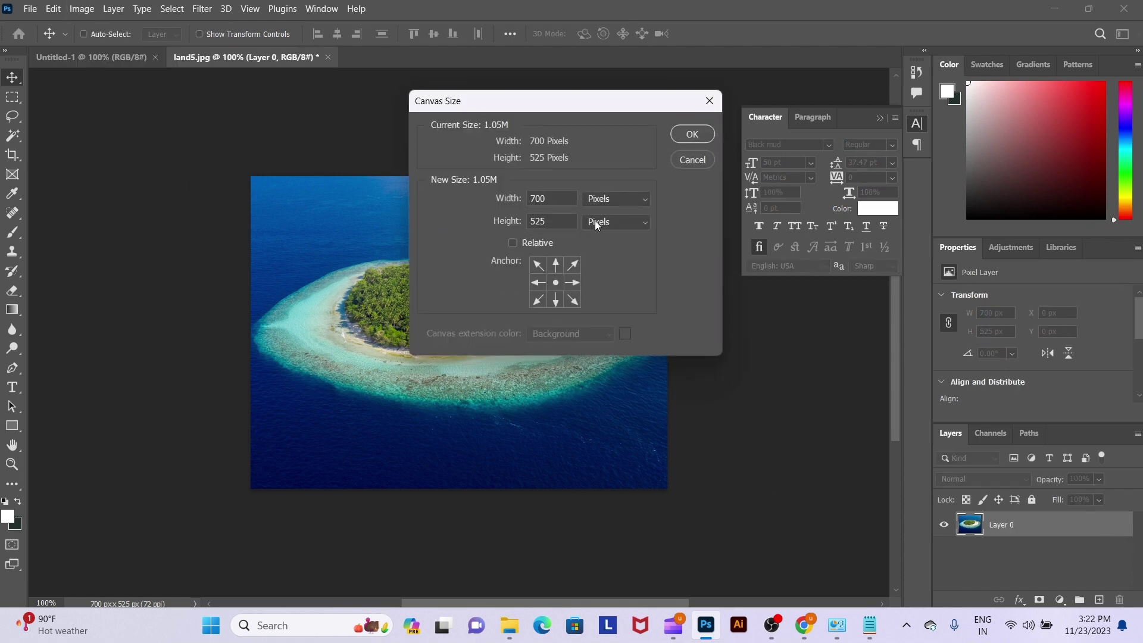
{"action": "type", "text": "700"}
{"action": "key", "text": "Return"}
Step: Shift Layer 0 down, leaving transparent space across the top of the canvas
{"action": "right_click", "coordinate": [437, 415]}
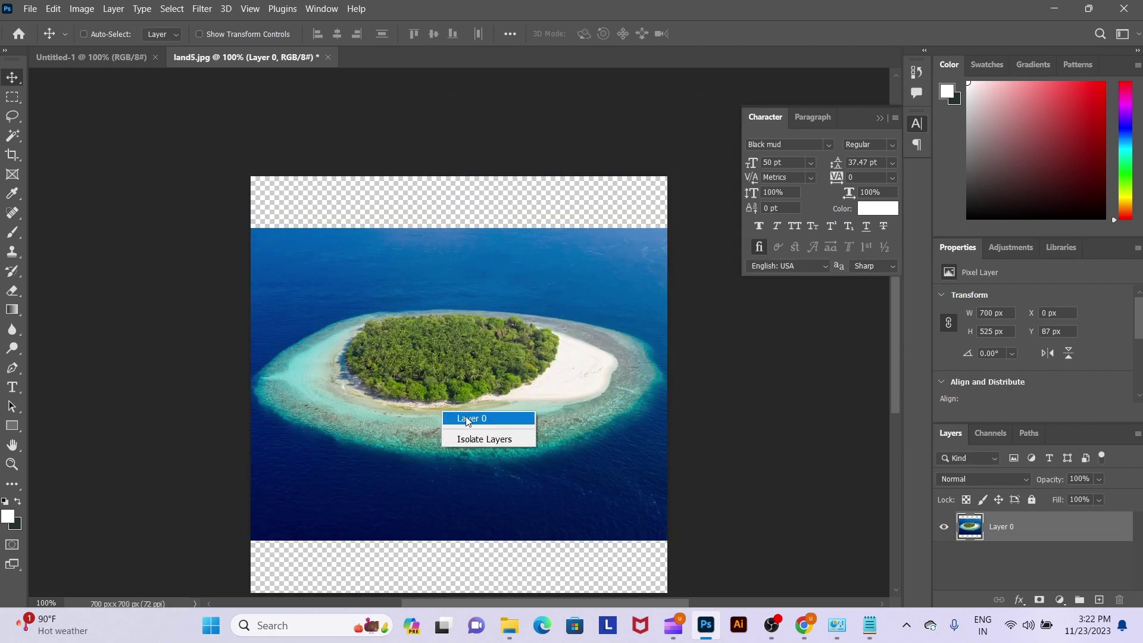
{"action": "left_click", "coordinate": [472, 420]}
{"action": "scroll", "coordinate": [473, 426], "scroll_direction": "down", "scroll_amount": 1}
{"action": "key", "text": "shift+Down"}
{"action": "key", "text": "shift+Down"}
{"action": "key", "text": "shift+Down"}
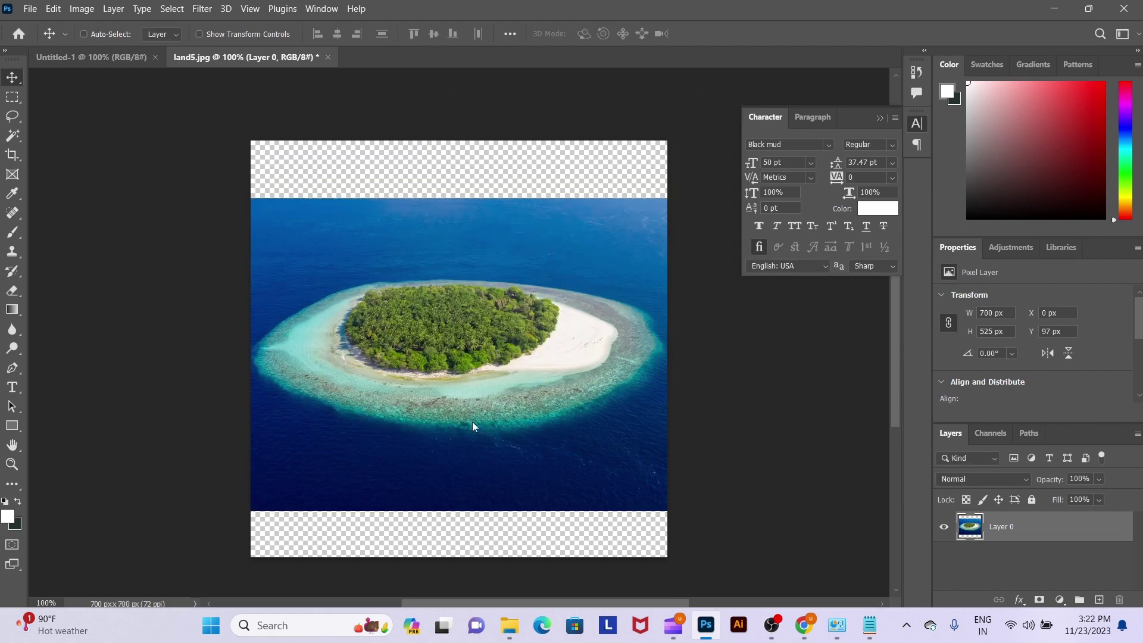
{"action": "key", "text": "shift+Down"}
{"action": "key", "text": "shift+Down"}
{"action": "key", "text": "shift+Down"}
{"action": "key", "text": "shift+Down"}
{"action": "key", "text": "shift+Down"}
{"action": "key", "text": "shift+Down"}
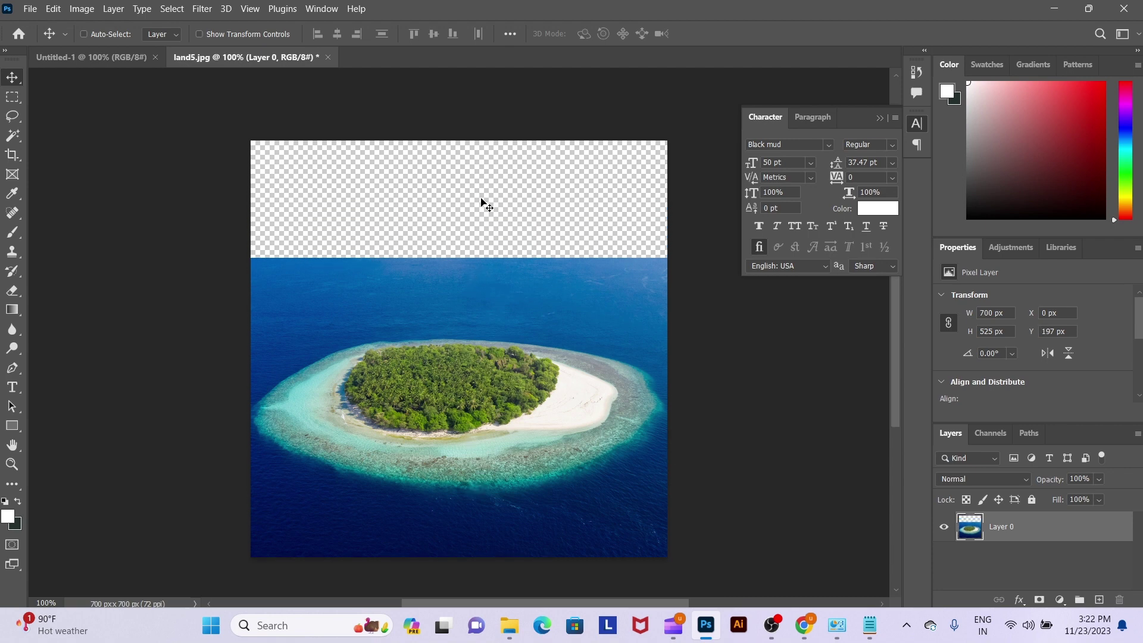
{"action": "right_click", "coordinate": [429, 284]}
{"action": "left_click", "coordinate": [450, 295]}
Step: Draw a Pen path arching along the sea's top edge and closing over the top area
{"action": "key", "text": "p"}
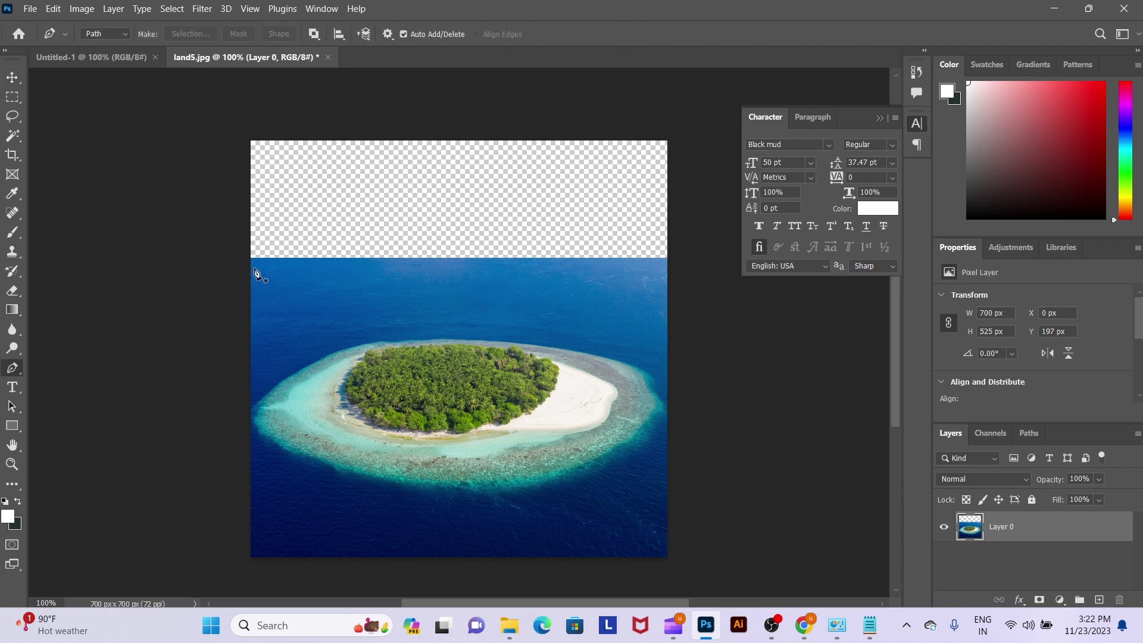
{"action": "left_click", "coordinate": [248, 269]}
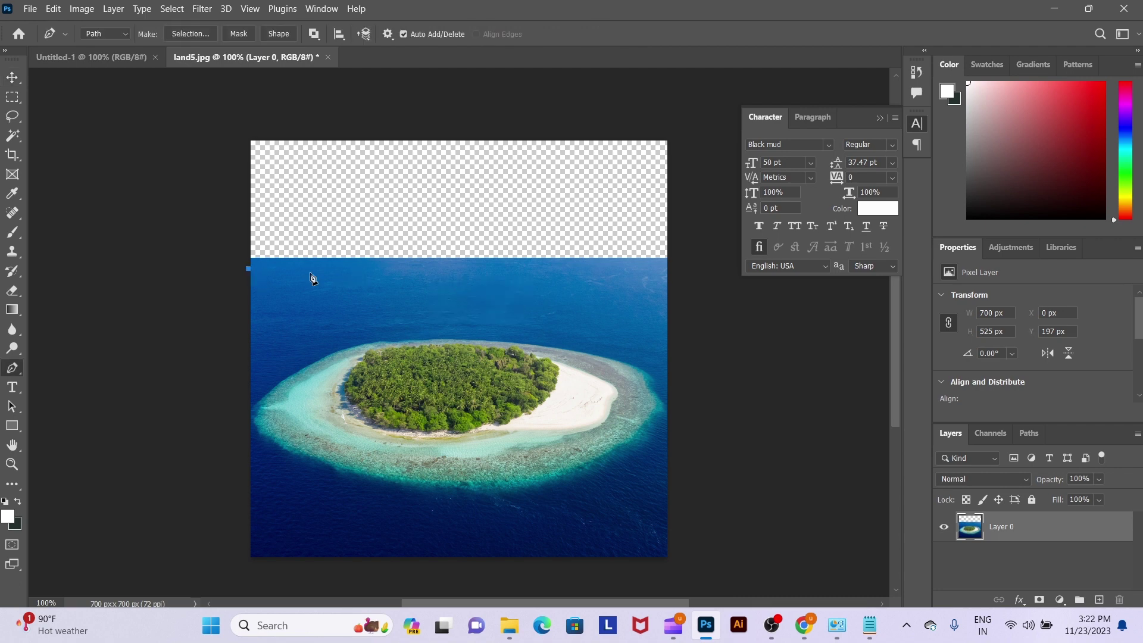
{"action": "left_click", "coordinate": [675, 268]}
{"action": "left_click_drag", "start_coordinate": [707, 275], "coordinate": [804, 287]}
{"action": "key", "text": "Escape"}
{"action": "left_click", "coordinate": [243, 279]}
{"action": "left_click", "coordinate": [686, 278]}
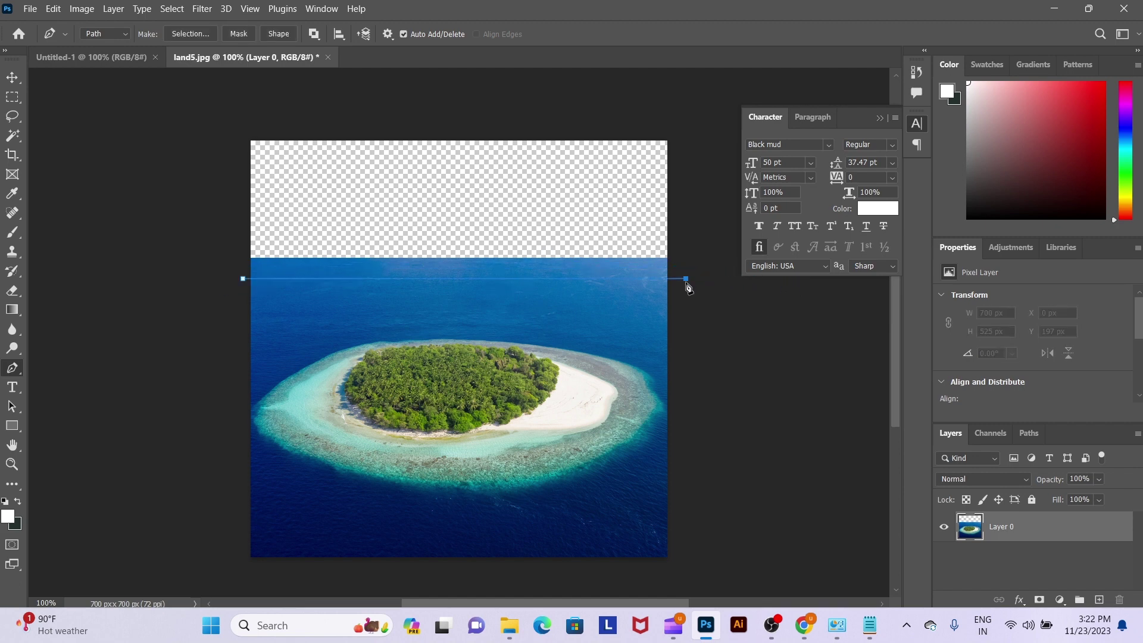
{"action": "key", "text": "ctrl+z"}
{"action": "mouse_move", "coordinate": [686, 278]}
{"action": "left_mouse_down"}
{"action": "mouse_move", "coordinate": [876, 322]}
{"action": "mouse_move", "coordinate": [760, 329]}
{"action": "left_mouse_up"}
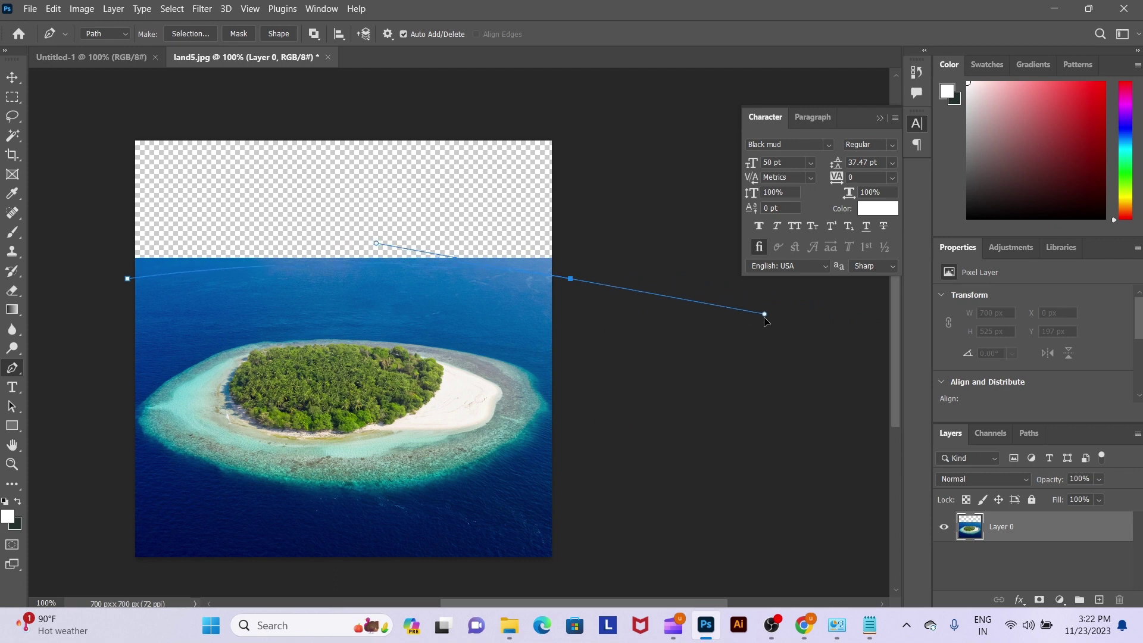
{"action": "left_click", "coordinate": [630, 160]}
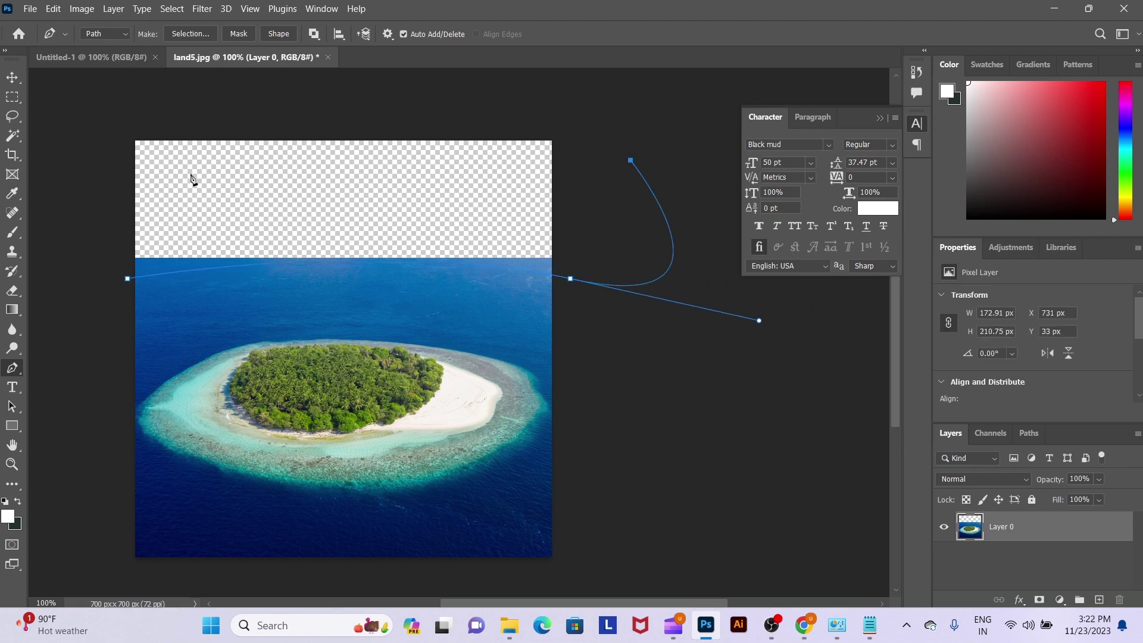
{"action": "left_click", "coordinate": [102, 190]}
Step: Turn the path into a selection, delete the sea above the curve, and deselect
{"action": "key", "text": "ctrl+Return"}
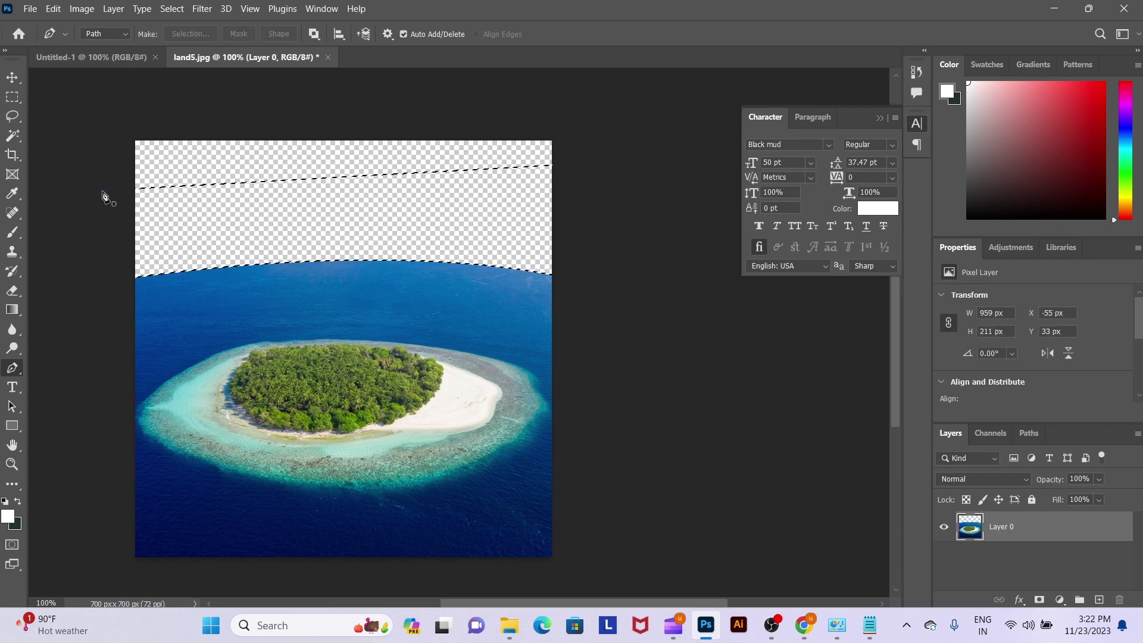
{"action": "key", "text": "Delete"}
{"action": "key", "text": "ctrl+d"}
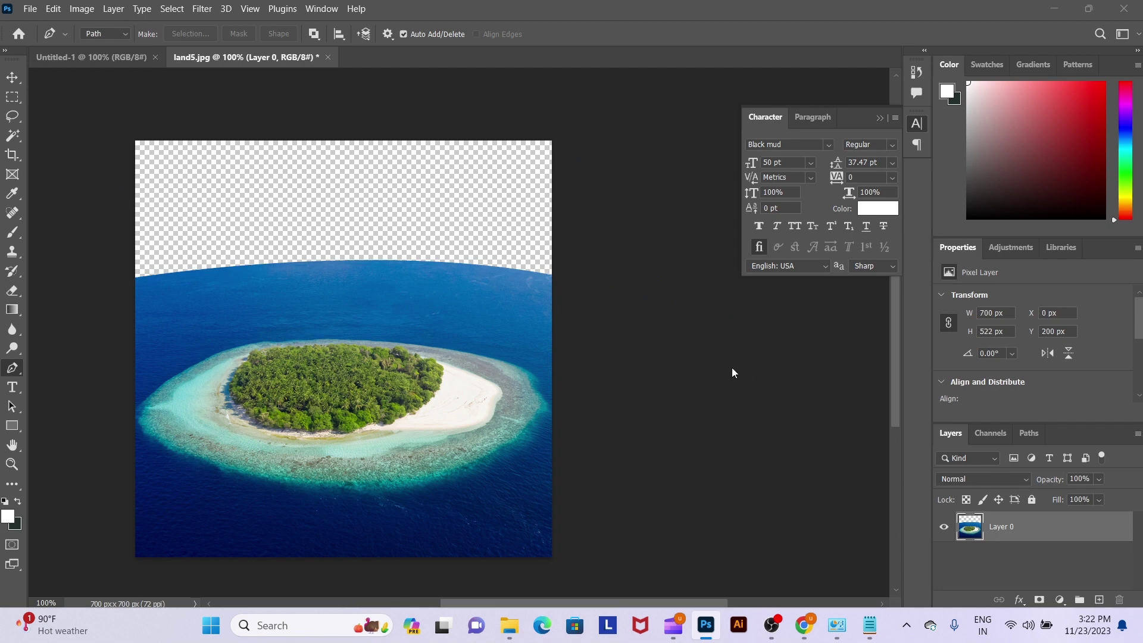
{"action": "key", "text": "ctrl+o"}
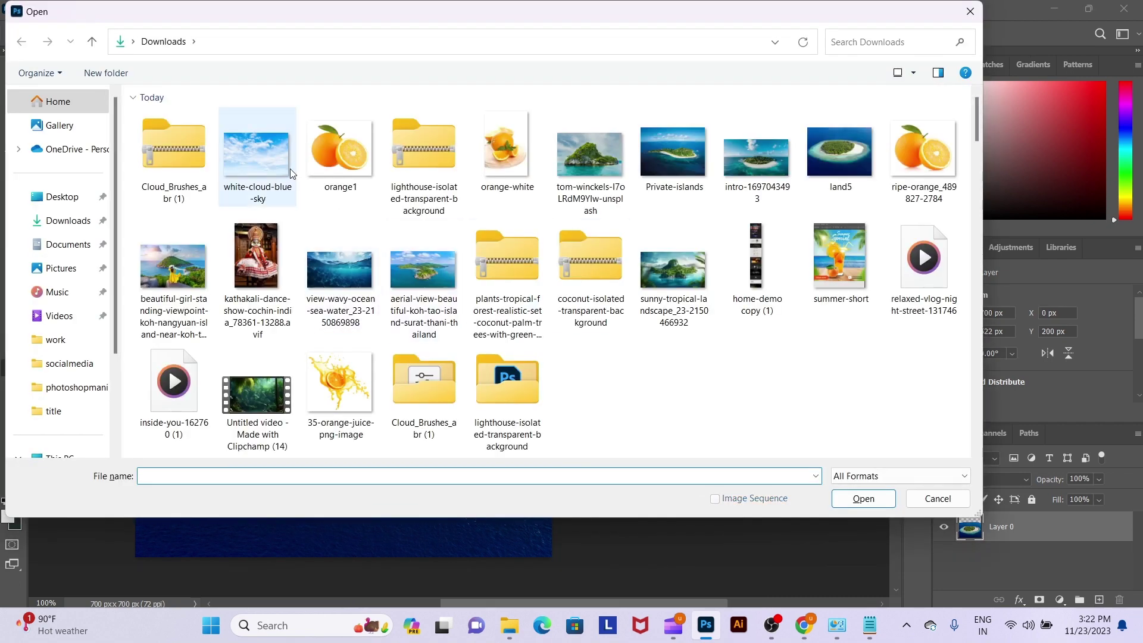
Step: Paste the white-cloud-blue-sky photo into land5 as Layer 1 beneath the island layer
{"action": "double_click", "coordinate": [270, 162]}
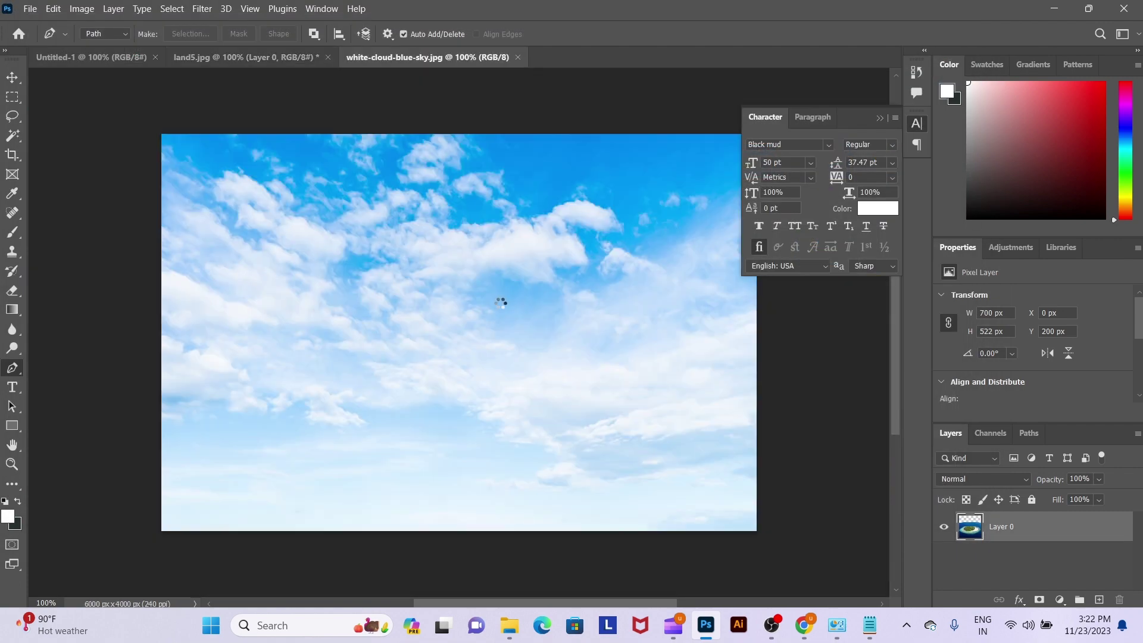
{"action": "left_click", "coordinate": [1118, 523]}
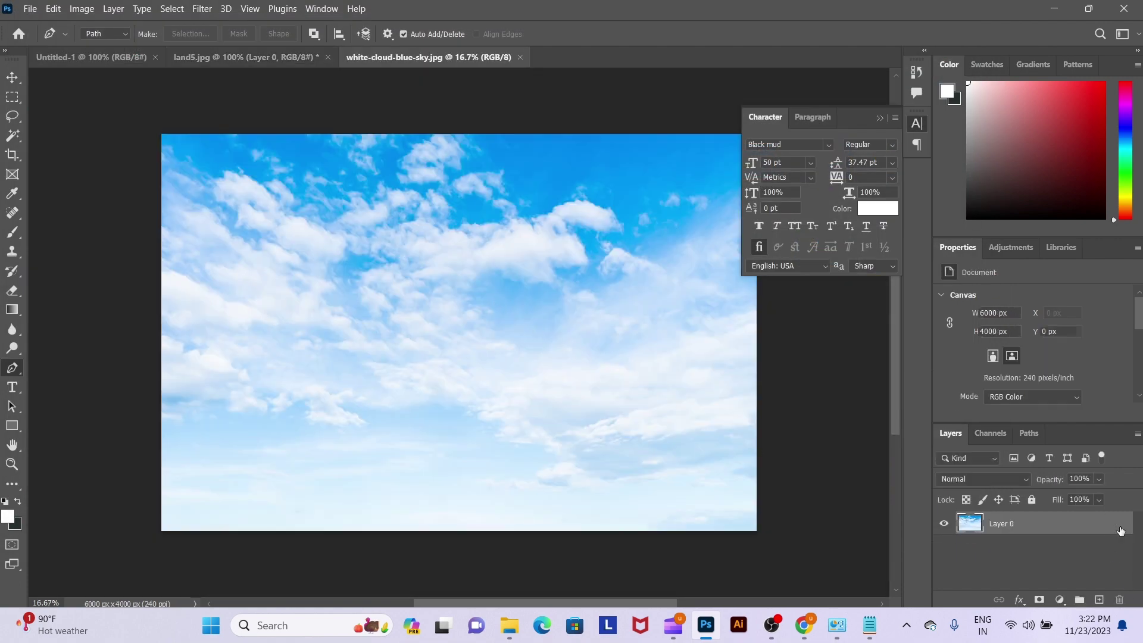
{"action": "key", "text": "ctrl+a"}
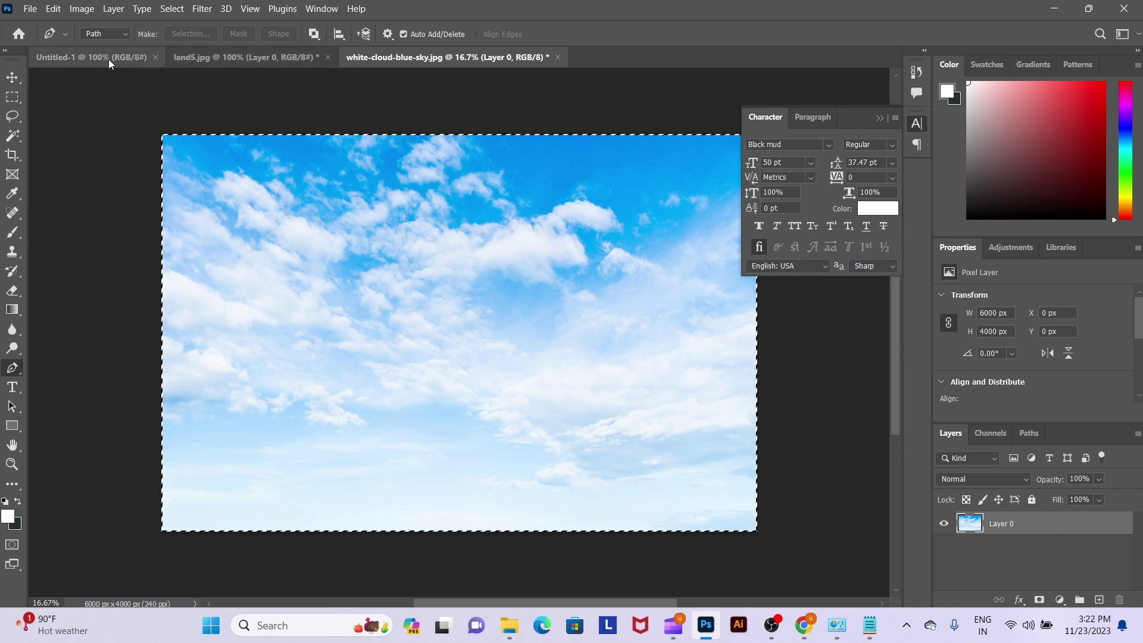
{"action": "left_click", "coordinate": [102, 57]}
{"action": "left_click", "coordinate": [290, 62]}
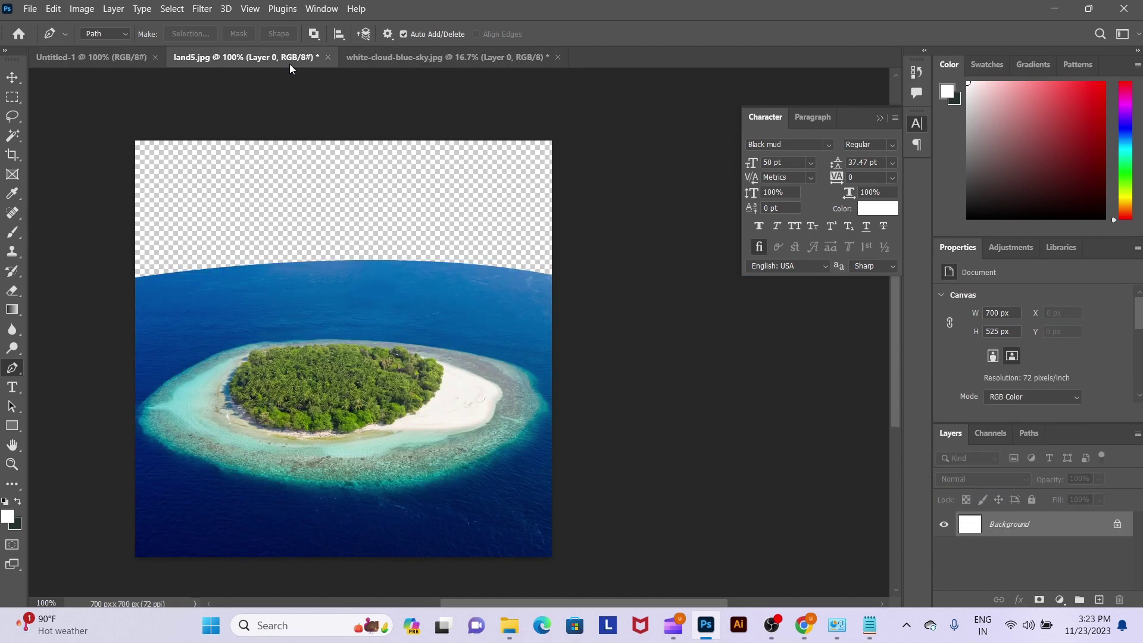
{"action": "key", "text": "ctrl+v"}
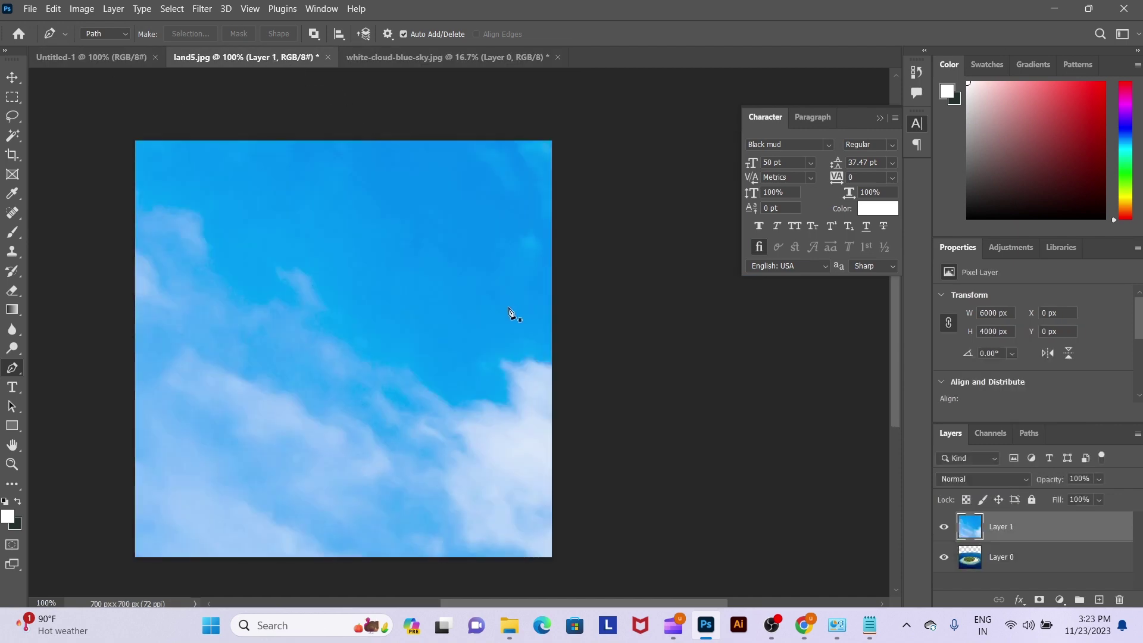
{"action": "key", "text": "ctrl+bracketleft"}
{"action": "scroll", "coordinate": [385, 334], "scroll_direction": "down", "scroll_amount": 2}
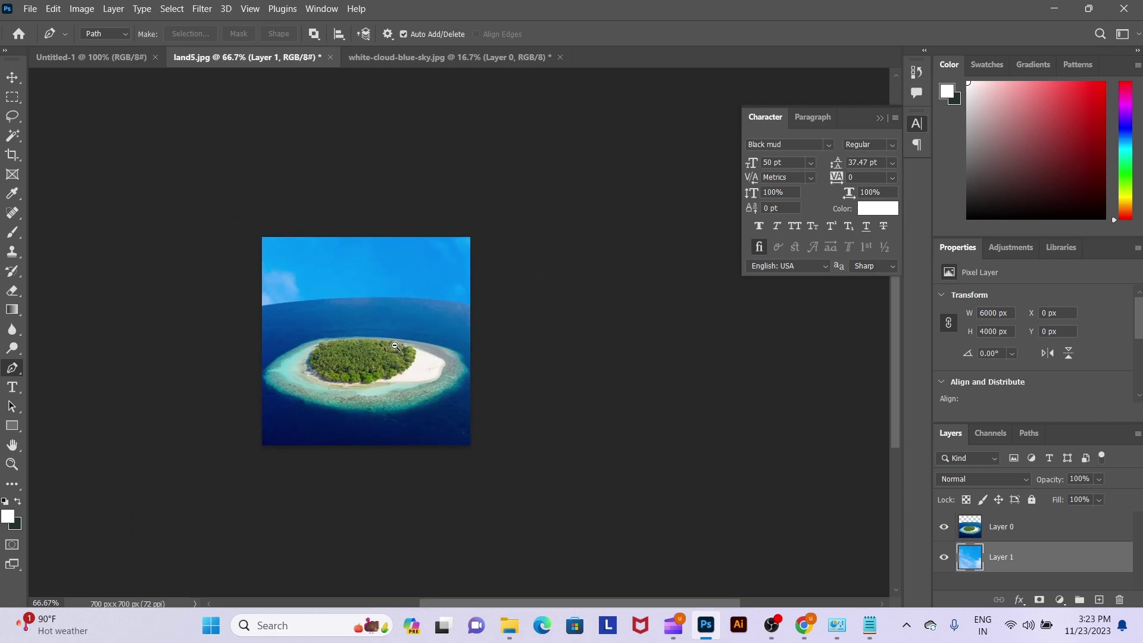
Step: Save the composition as sea.psd in the work folder
{"action": "key", "text": "ctrl+shift+s"}
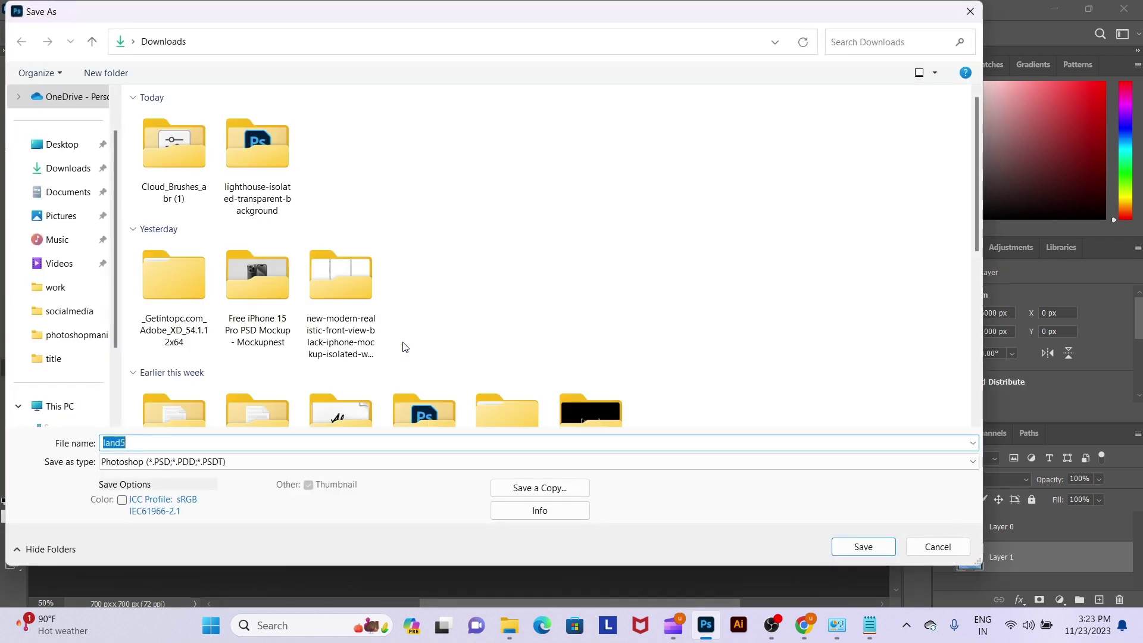
{"action": "left_click", "coordinate": [55, 287]}
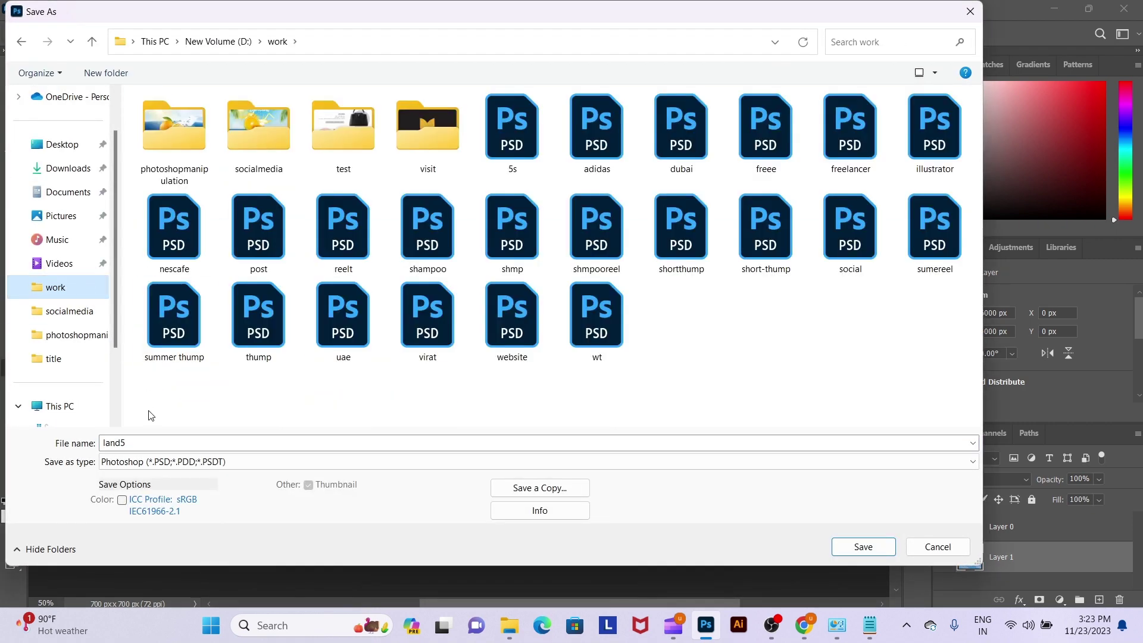
{"action": "double_click", "coordinate": [140, 444]}
{"action": "type", "text": "sea"}
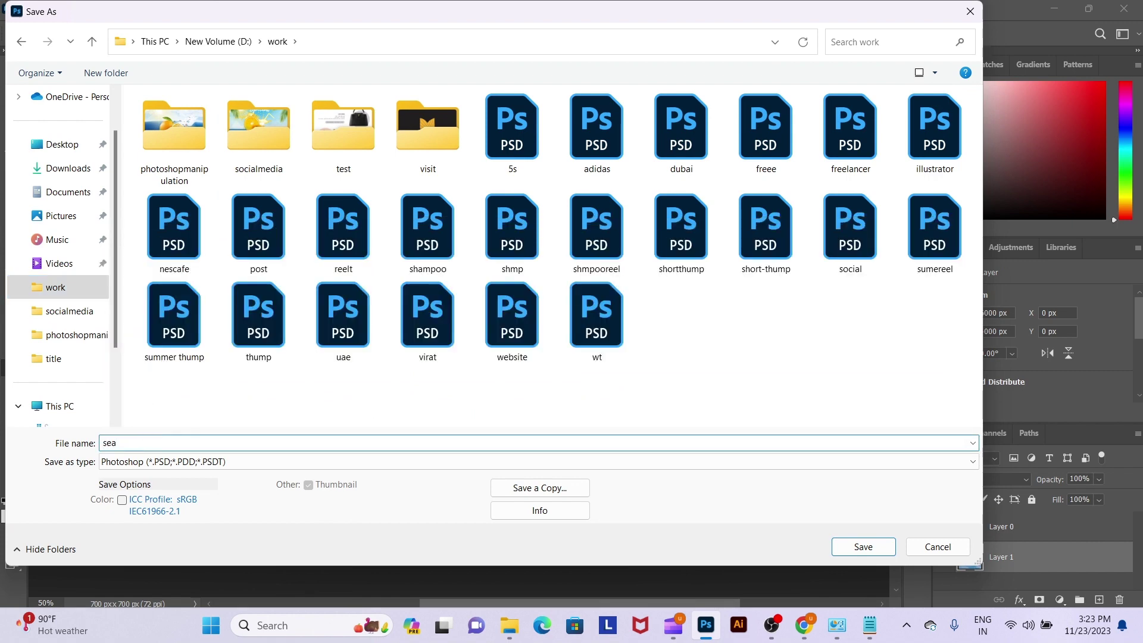
{"action": "key", "text": "Return"}
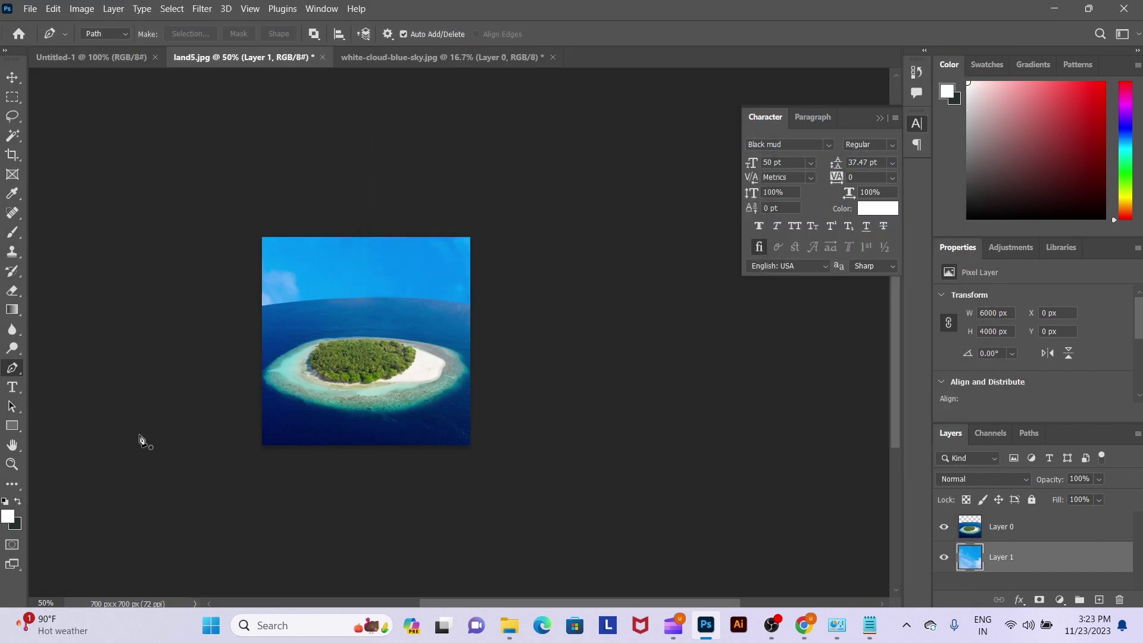
{"action": "right_click", "coordinate": [412, 272]}
Step: Free-transform the cloudy sky down to about 15% and position it above the horizon
{"action": "key", "text": "Escape"}
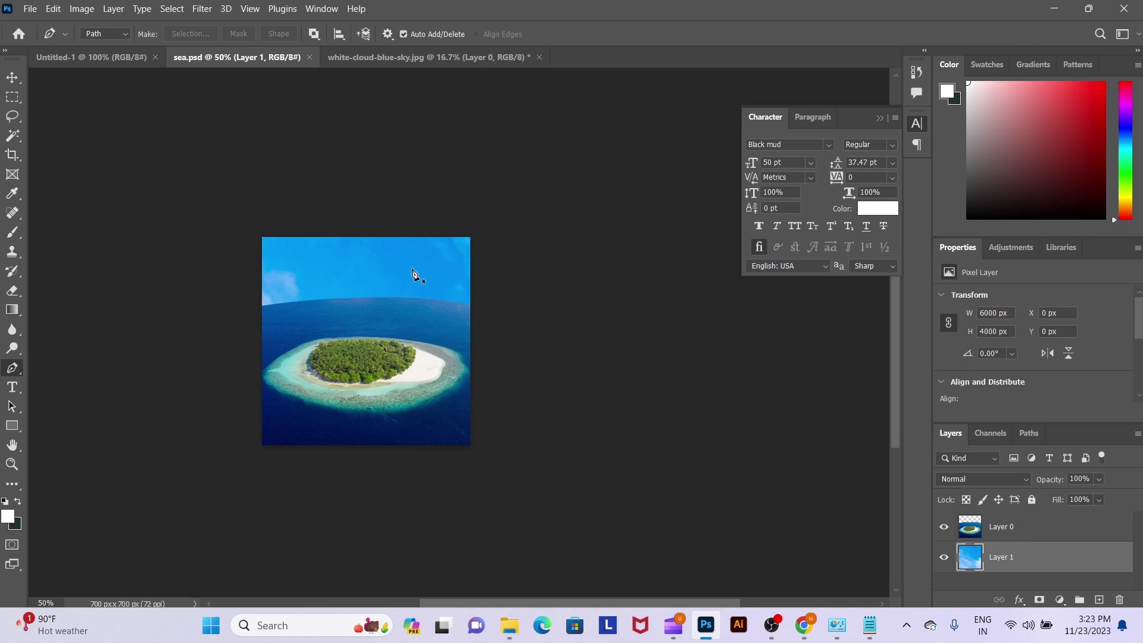
{"action": "right_click", "coordinate": [411, 280]}
{"action": "left_click", "coordinate": [429, 287]}
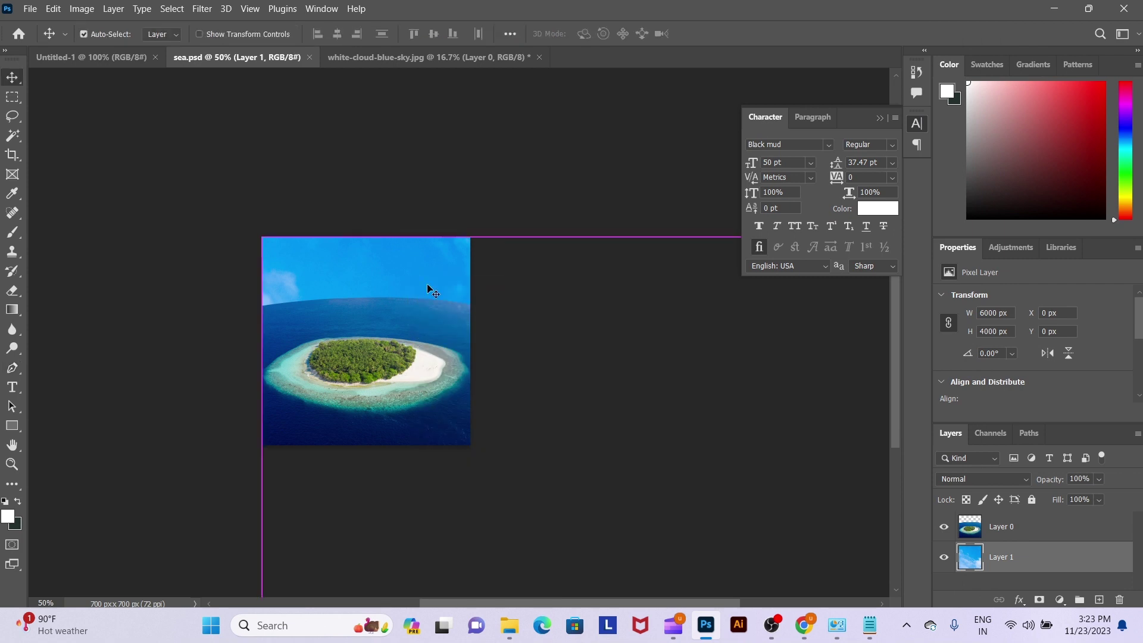
{"action": "left_click_drag", "start_coordinate": [565, 313], "coordinate": [371, 227]}
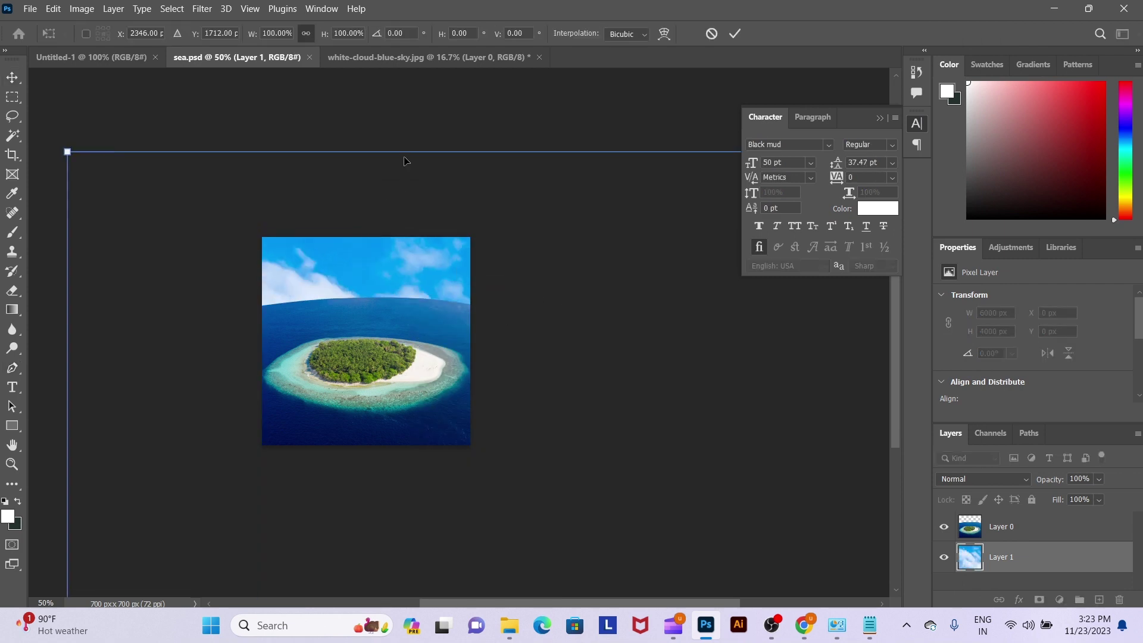
{"action": "left_click_drag", "start_coordinate": [407, 145], "coordinate": [500, 520]}
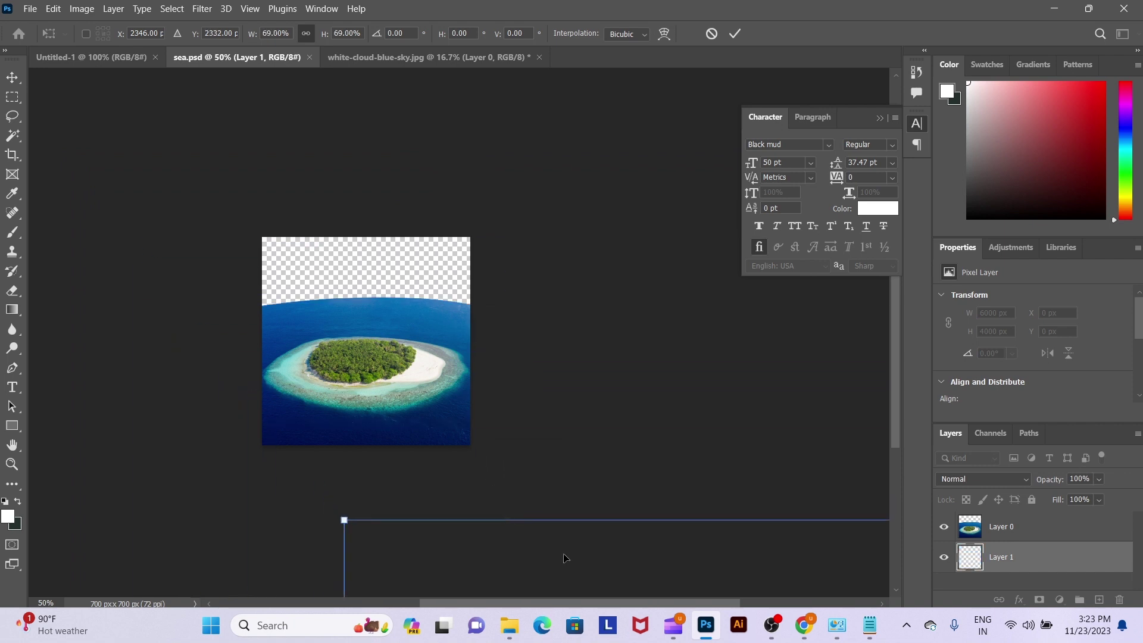
{"action": "left_click_drag", "start_coordinate": [564, 559], "coordinate": [243, 130]}
{"action": "mouse_move", "coordinate": [627, 90]}
{"action": "left_mouse_down"}
{"action": "mouse_move", "coordinate": [358, 93]}
{"action": "mouse_move", "coordinate": [421, 199]}
{"action": "left_mouse_up"}
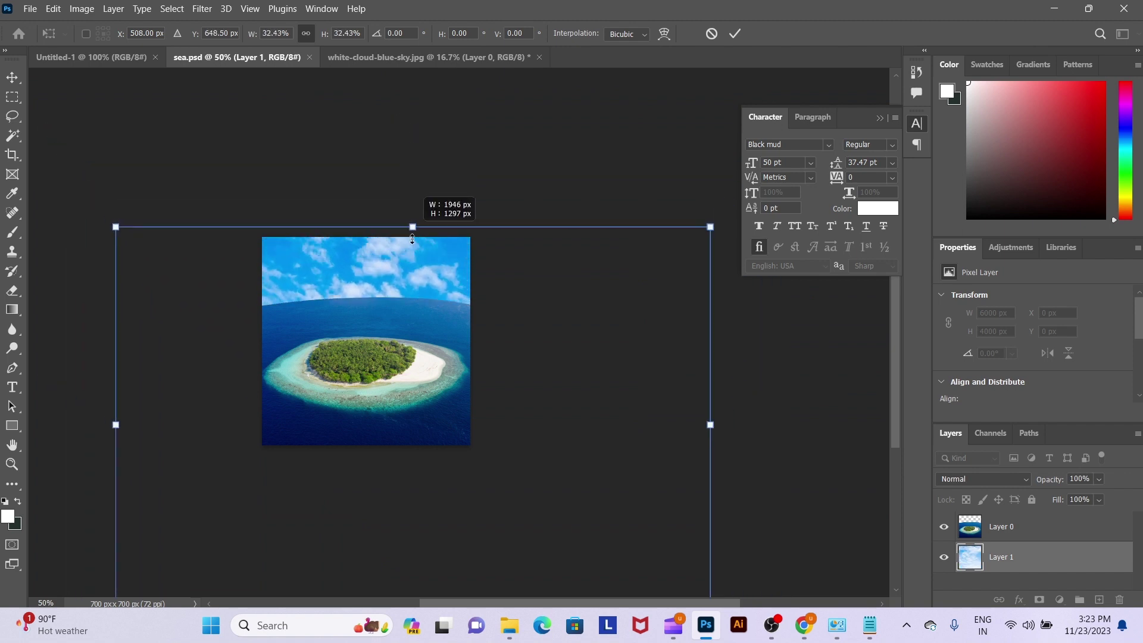
{"action": "left_click_drag", "start_coordinate": [410, 124], "coordinate": [413, 301]}
{"action": "mouse_move", "coordinate": [498, 471]}
{"action": "left_mouse_down"}
{"action": "mouse_move", "coordinate": [439, 260]}
{"action": "mouse_move", "coordinate": [457, 224]}
{"action": "left_mouse_up"}
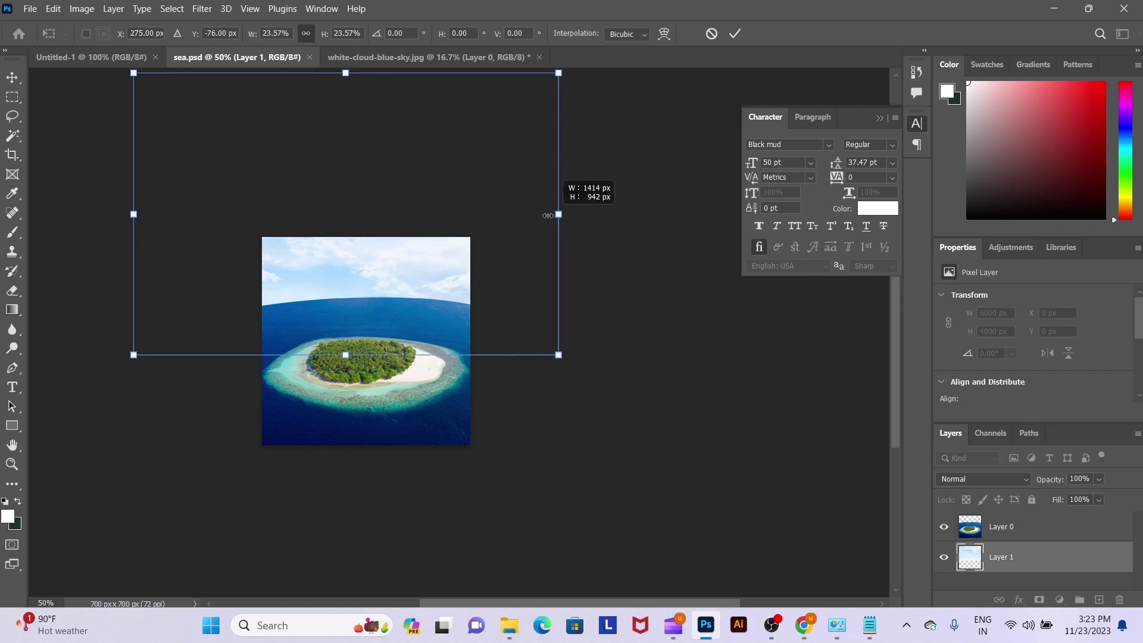
{"action": "left_click_drag", "start_coordinate": [611, 214], "coordinate": [404, 184]}
{"action": "left_click_drag", "start_coordinate": [330, 180], "coordinate": [427, 303]}
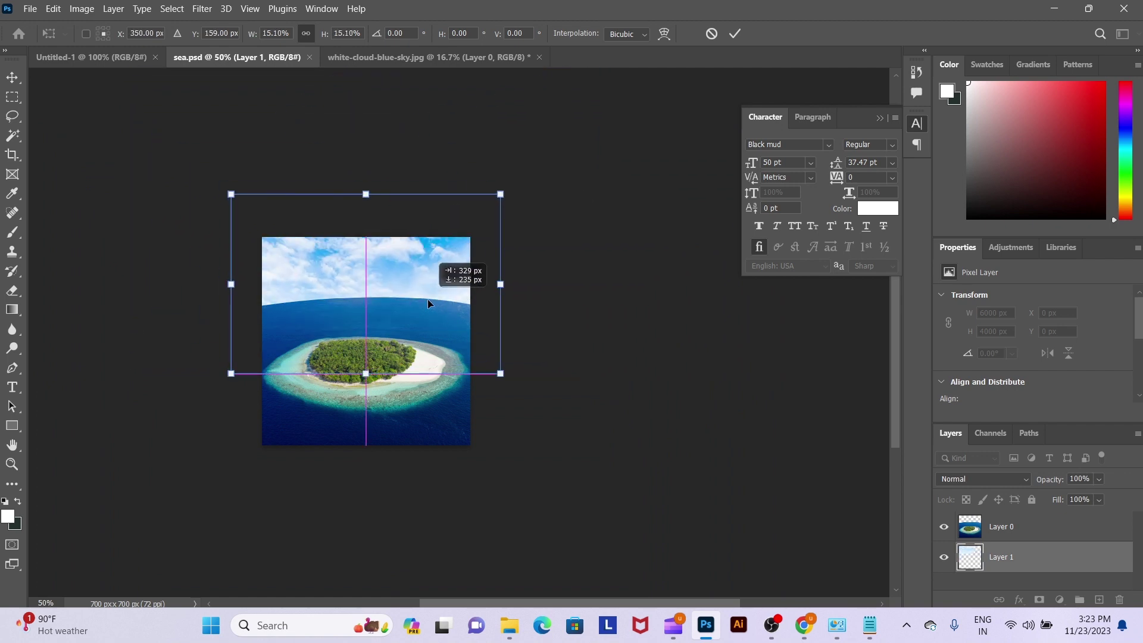
{"action": "key", "text": "Return"}
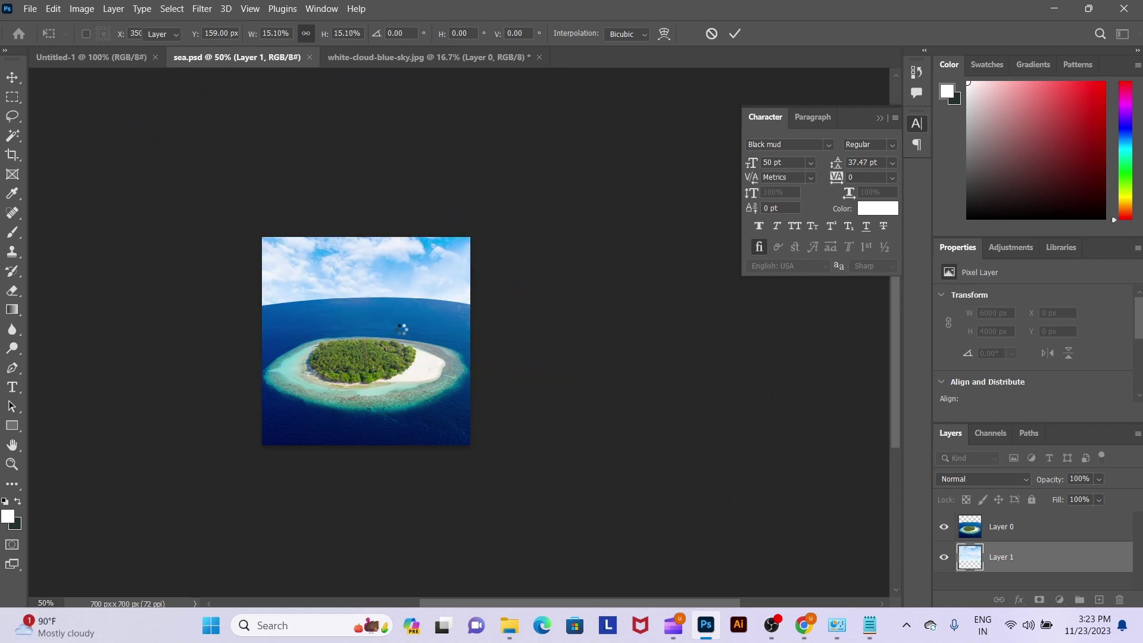
{"action": "right_click", "coordinate": [402, 321]}
{"action": "left_click", "coordinate": [418, 329]}
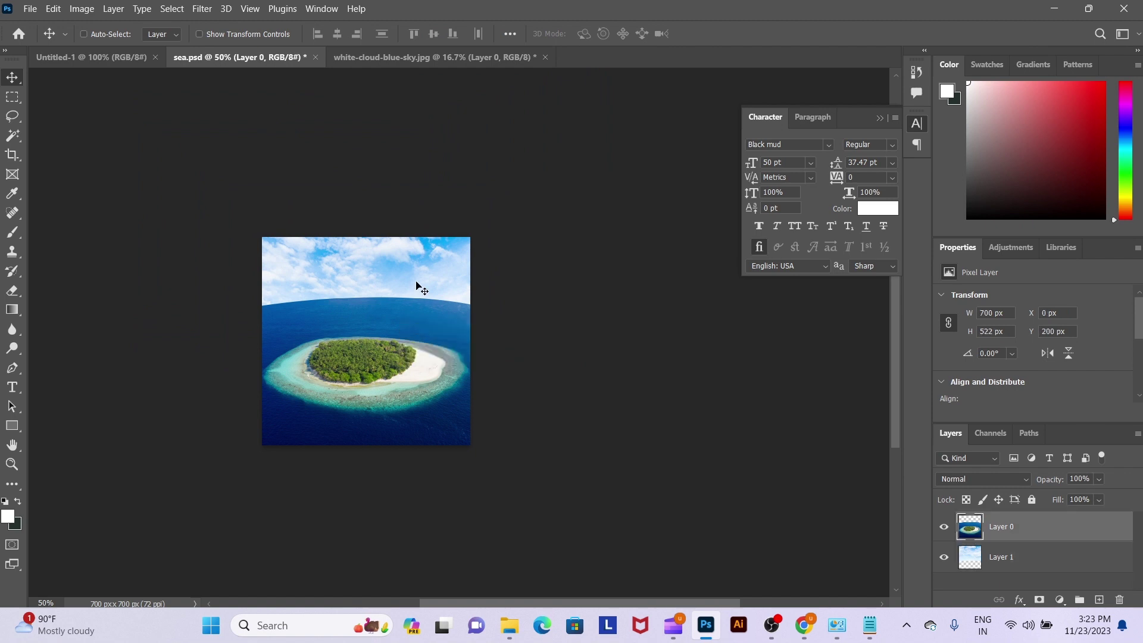
{"action": "key", "text": "ctrl+t"}
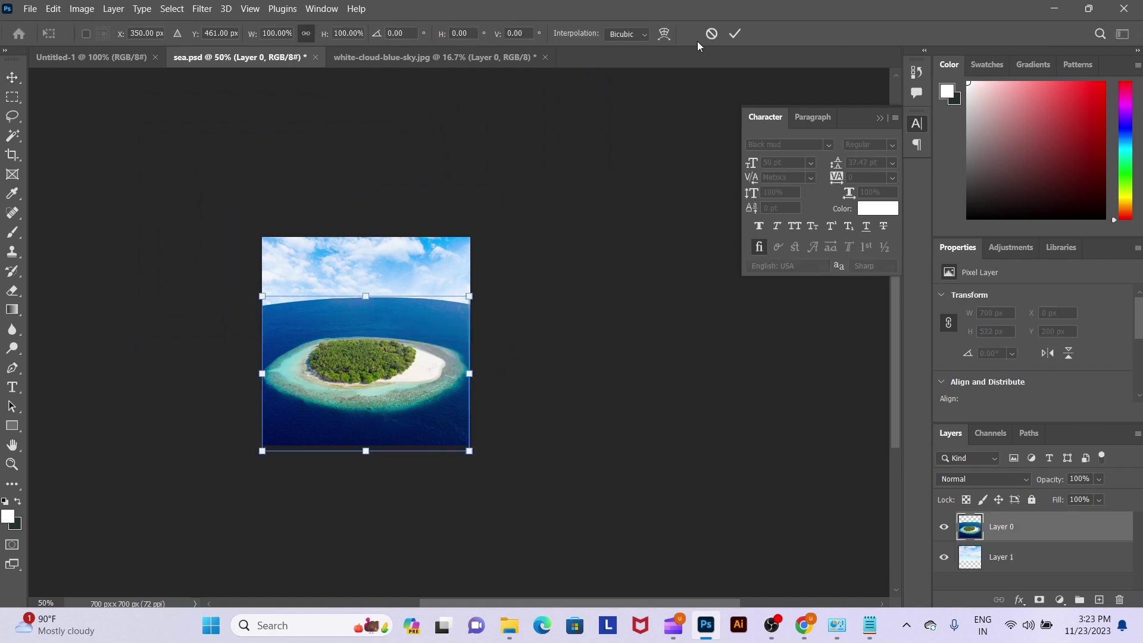
{"action": "left_click", "coordinate": [665, 33]}
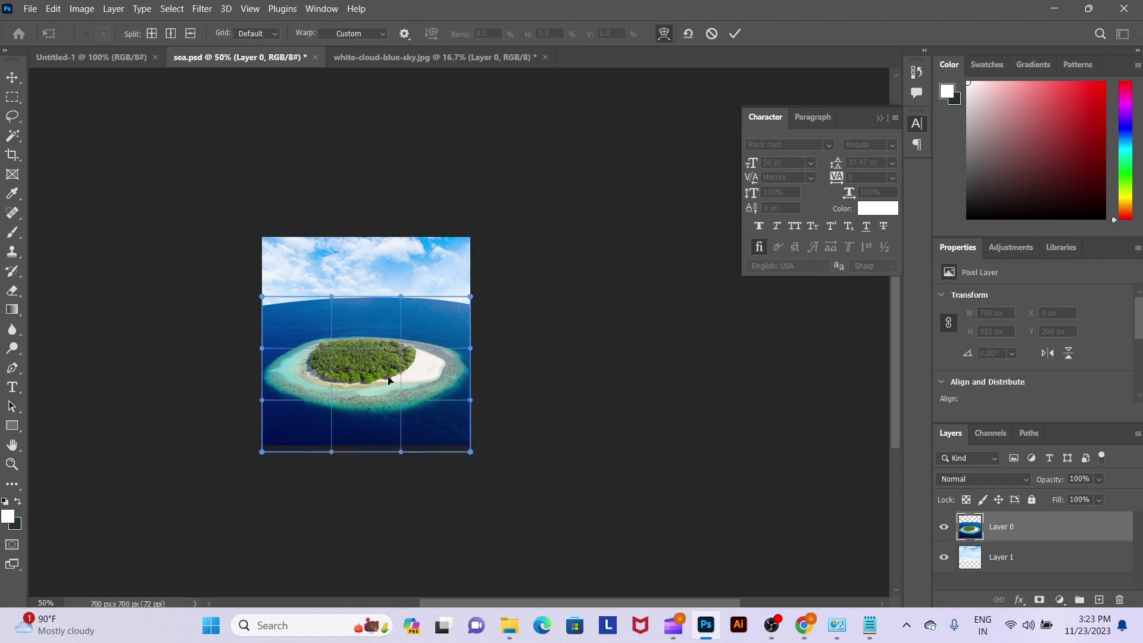
{"action": "key", "text": "Return"}
Step: Warp Layer 1, pulling its top corners down and bending its bottom edge into an arc
{"action": "right_click", "coordinate": [407, 268]}
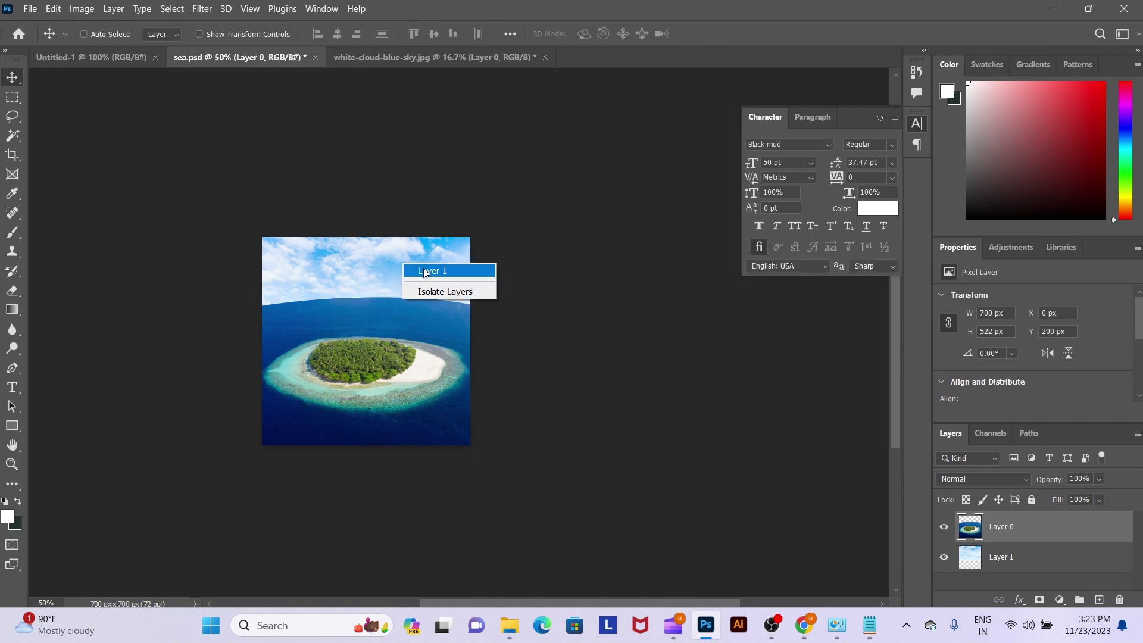
{"action": "left_click", "coordinate": [426, 269]}
{"action": "key", "text": "ctrl+t"}
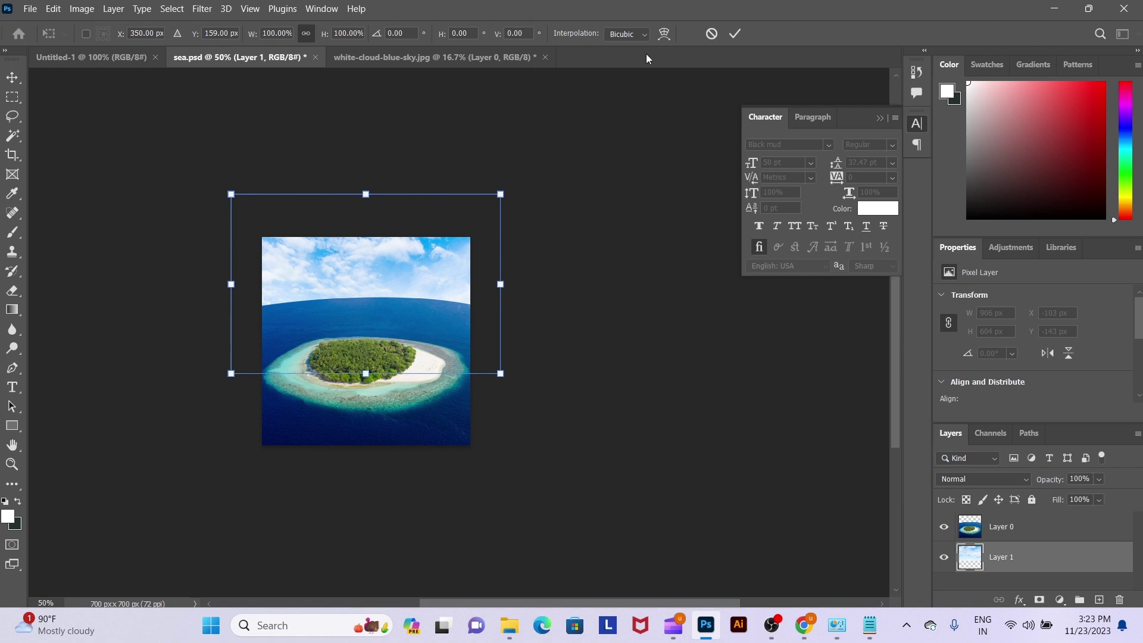
{"action": "left_click", "coordinate": [666, 33]}
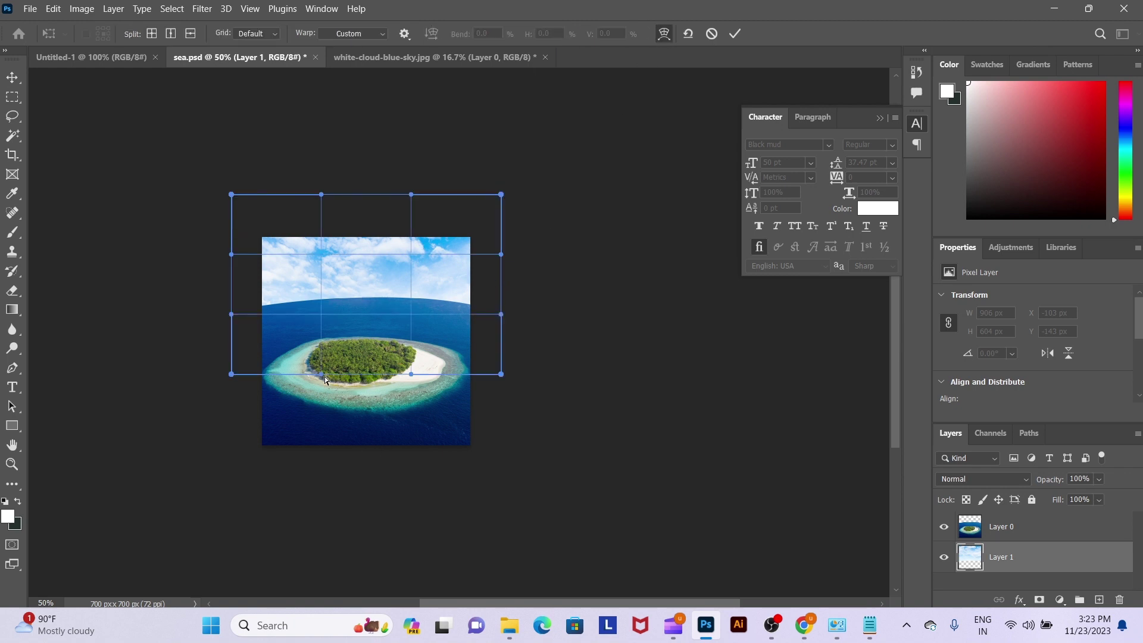
{"action": "mouse_move", "coordinate": [334, 351]}
{"action": "left_mouse_down"}
{"action": "mouse_move", "coordinate": [411, 375]}
{"action": "mouse_move", "coordinate": [424, 350]}
{"action": "left_mouse_up"}
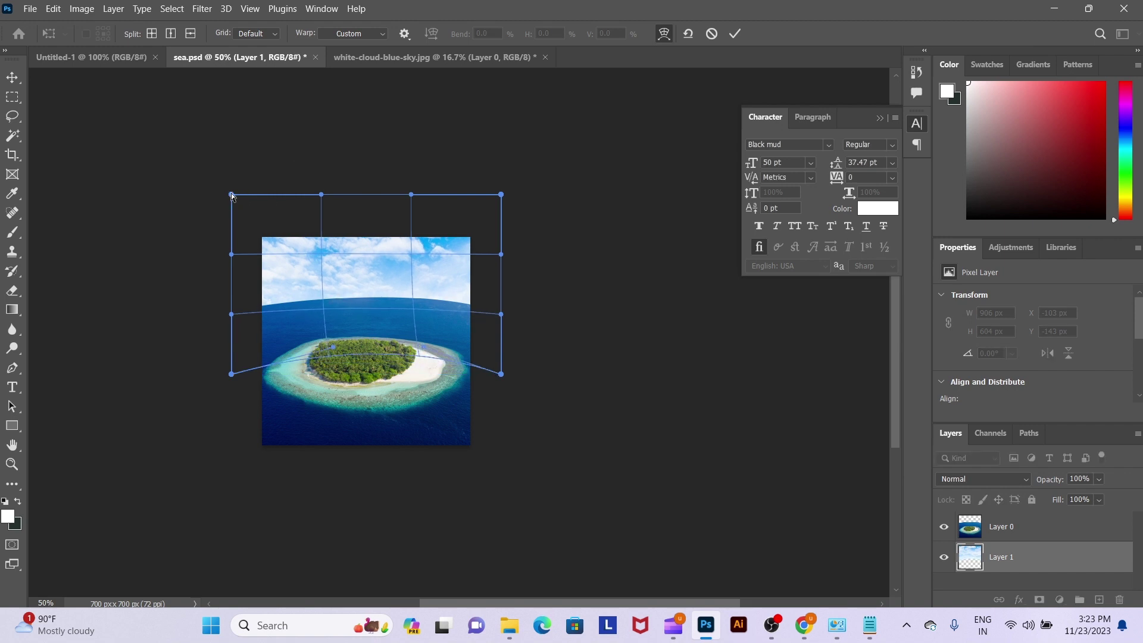
{"action": "left_click_drag", "start_coordinate": [231, 195], "coordinate": [231, 230]}
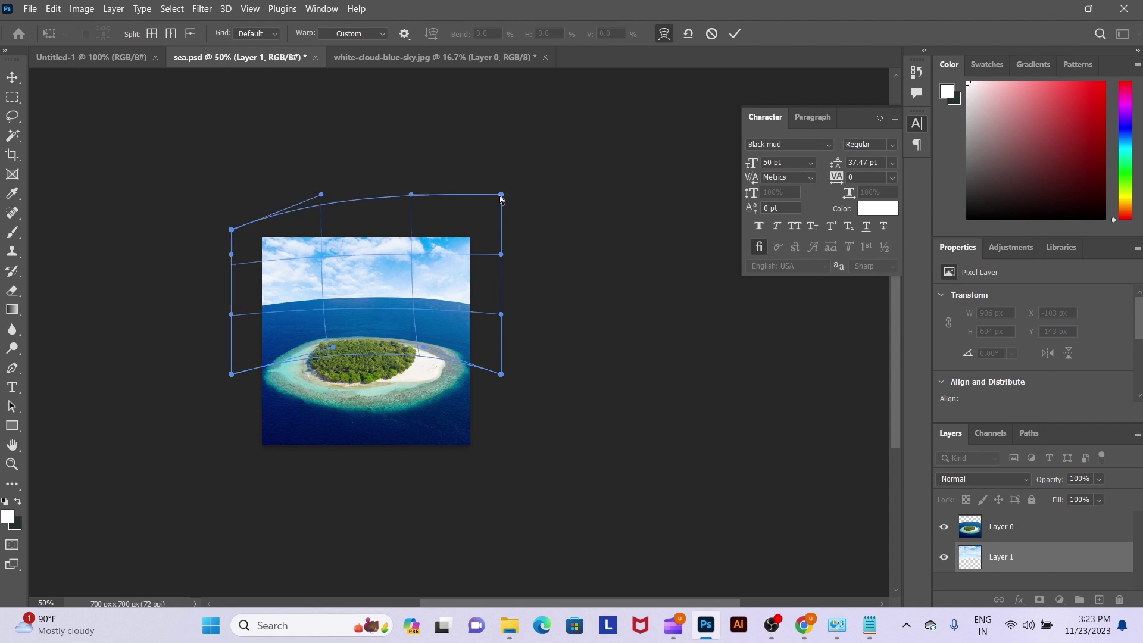
{"action": "left_click_drag", "start_coordinate": [501, 194], "coordinate": [509, 225]}
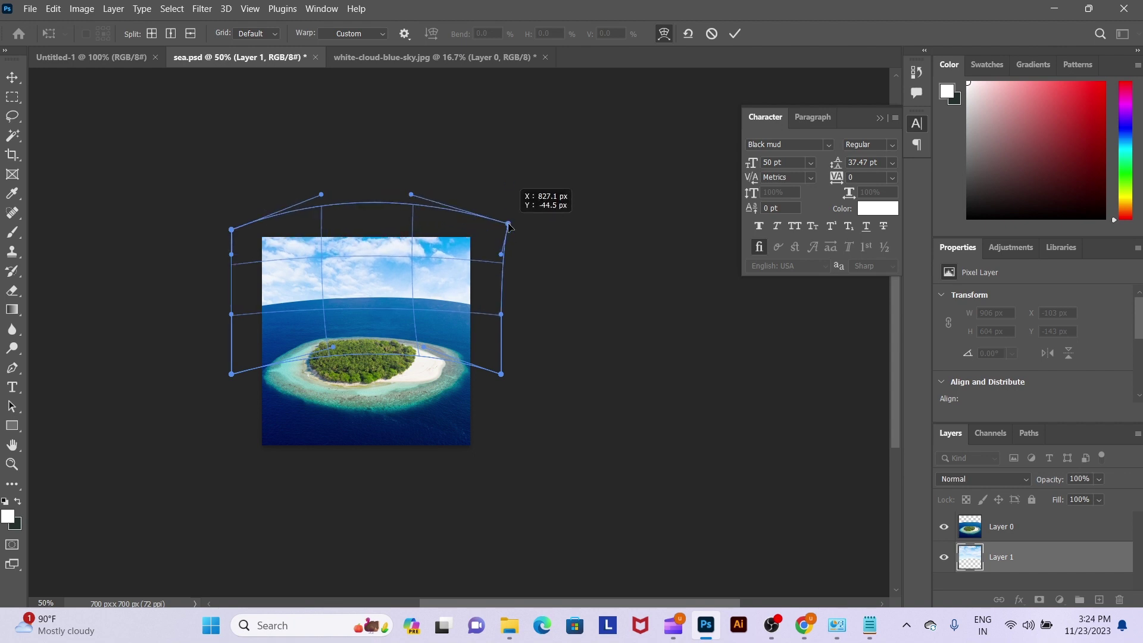
{"action": "left_click_drag", "start_coordinate": [232, 230], "coordinate": [217, 266]}
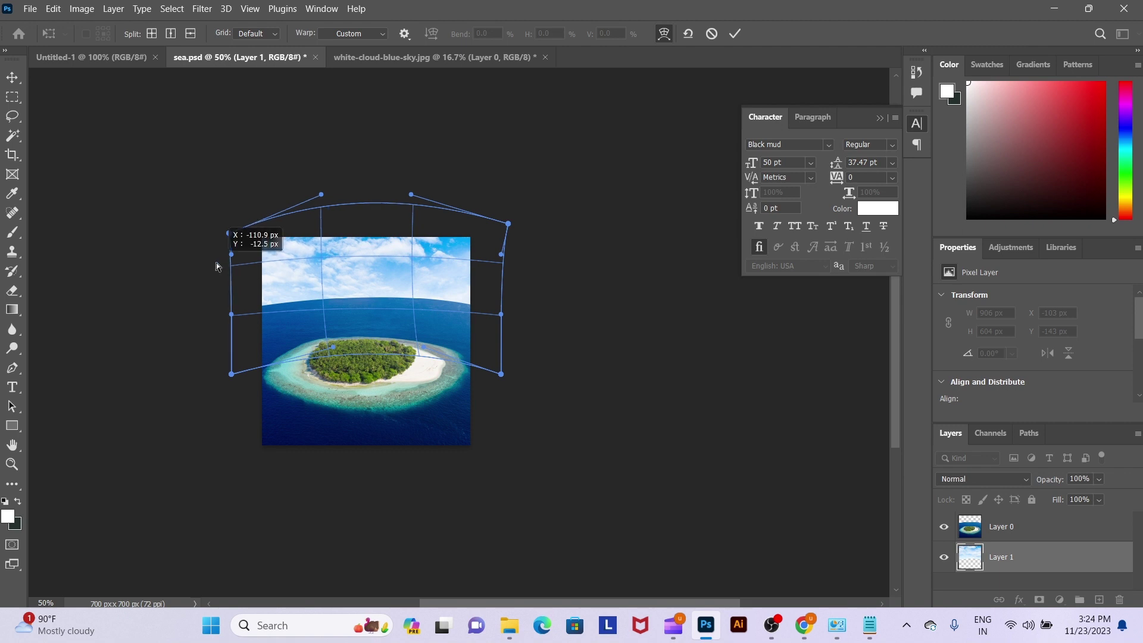
{"action": "key", "text": "Return"}
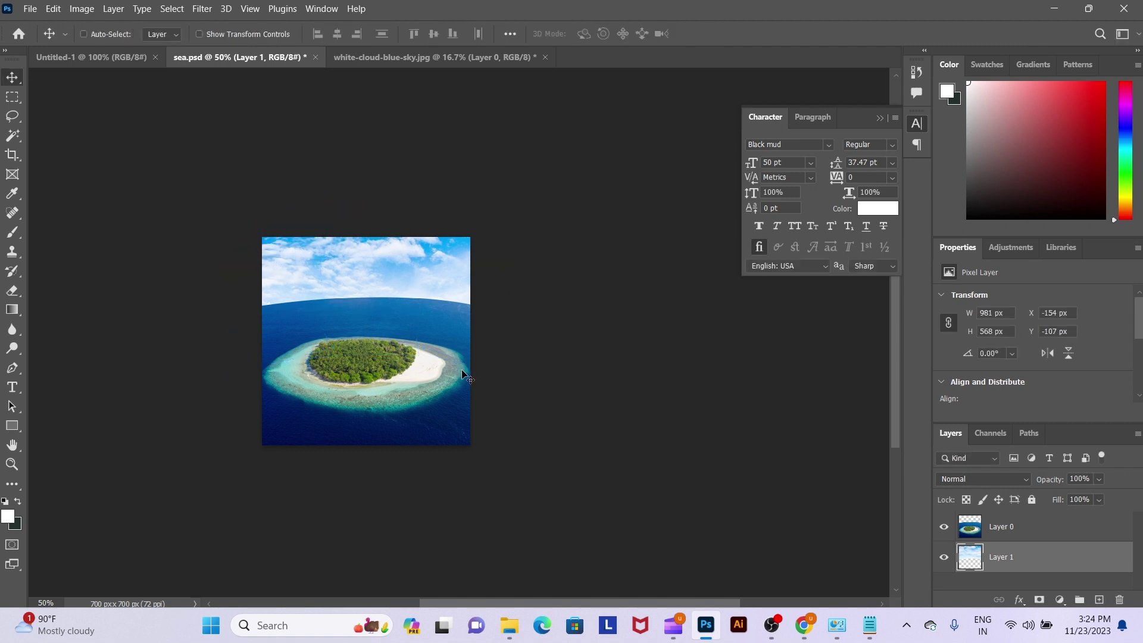
Step: Blur the sea horizon on Layer 0 where it meets the sky
{"action": "right_click", "coordinate": [435, 328]}
{"action": "left_click", "coordinate": [456, 341]}
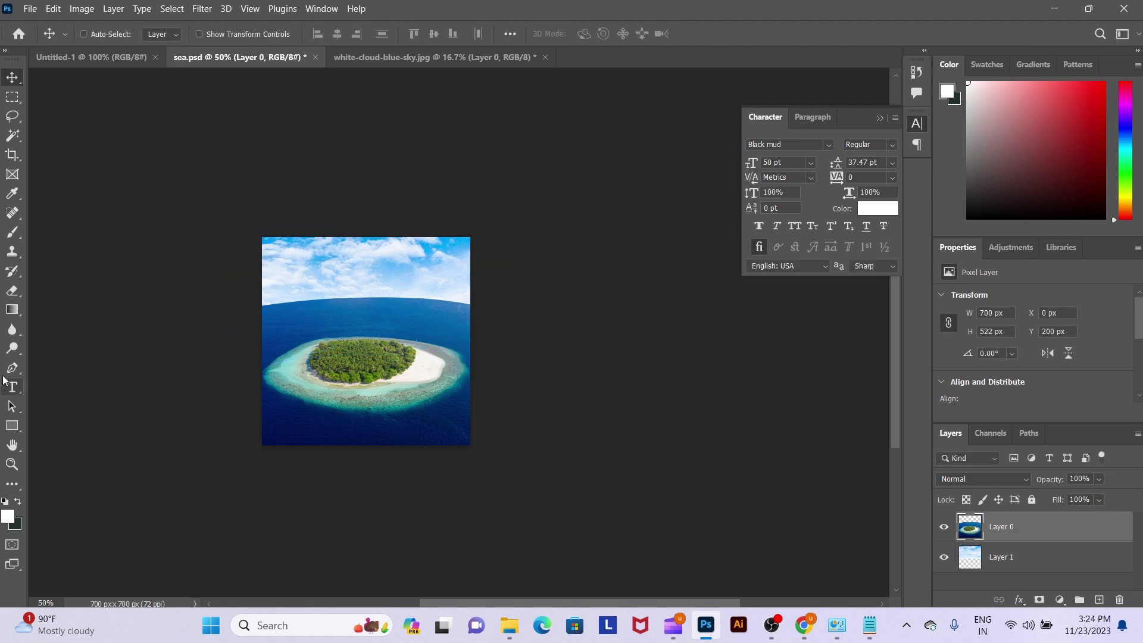
{"action": "left_click", "coordinate": [13, 329]}
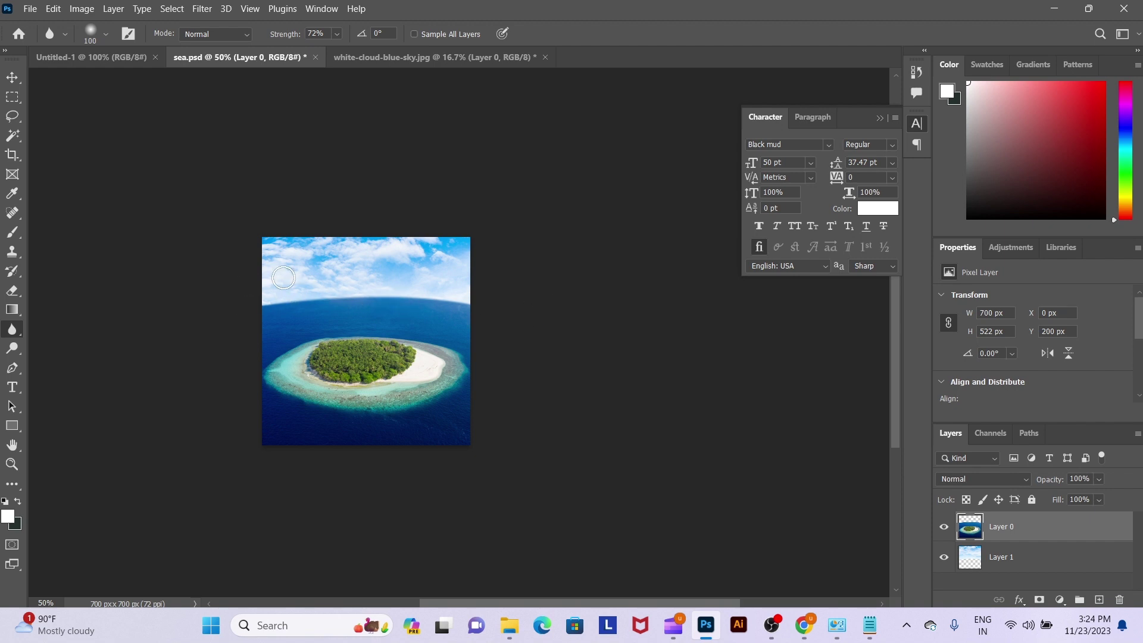
{"action": "left_click_drag", "start_coordinate": [431, 299], "coordinate": [501, 296]}
Step: Nudge the island layer slightly down with the Move tool
{"action": "key", "text": "v"}
{"action": "key", "text": "shift+Down"}
{"action": "key", "text": "shift+Down"}
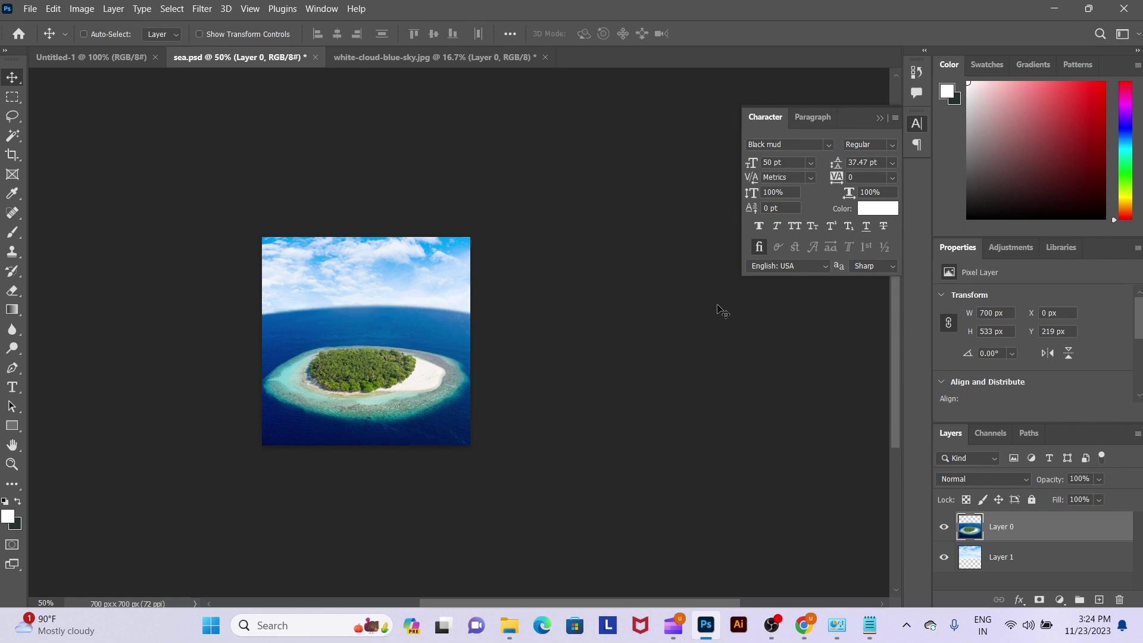
{"action": "key", "text": "shift+Down"}
{"action": "key", "text": "shift+Down"}
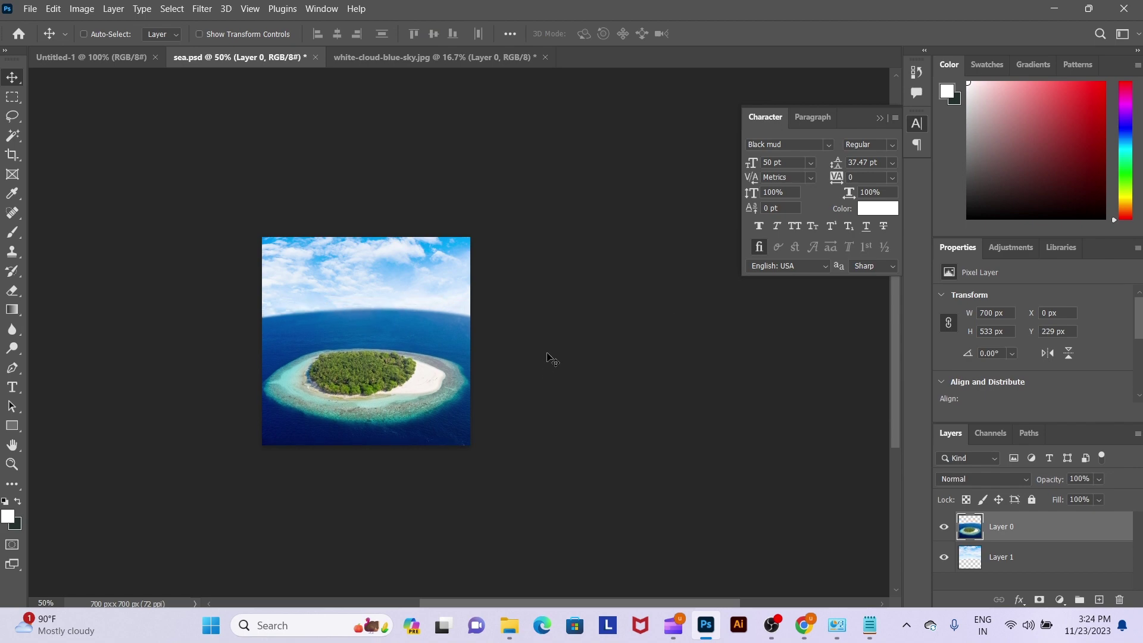
{"action": "key", "text": "ctrl+o"}
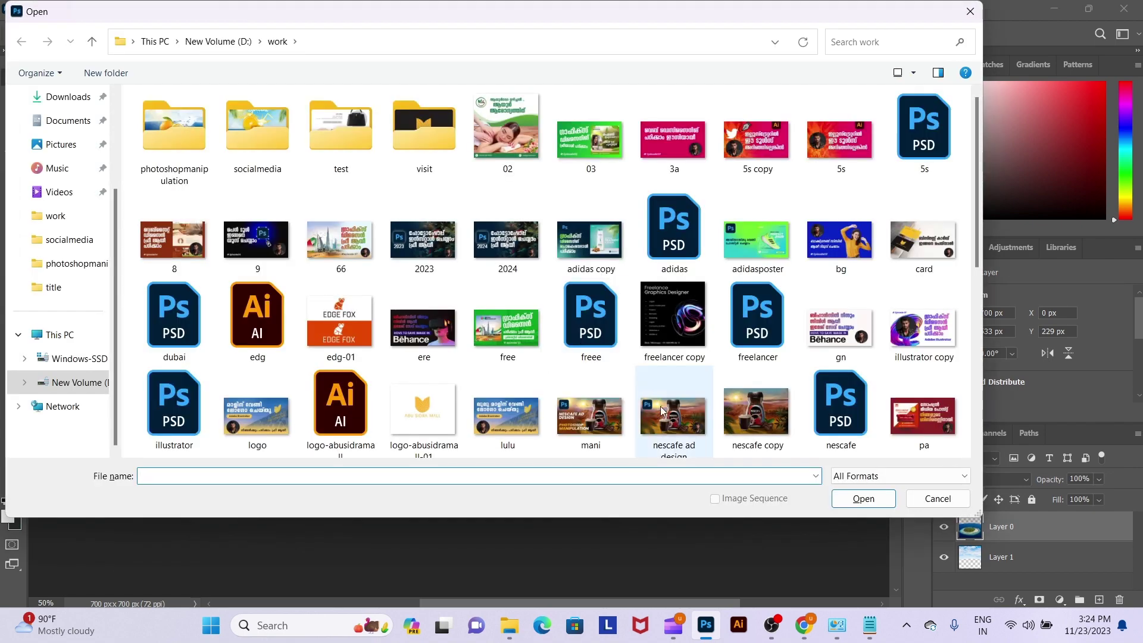
Step: Open orange.png from photoshopmanipulation and drag it onto the island in sea.psd as Layer 2
{"action": "left_click", "coordinate": [83, 248]}
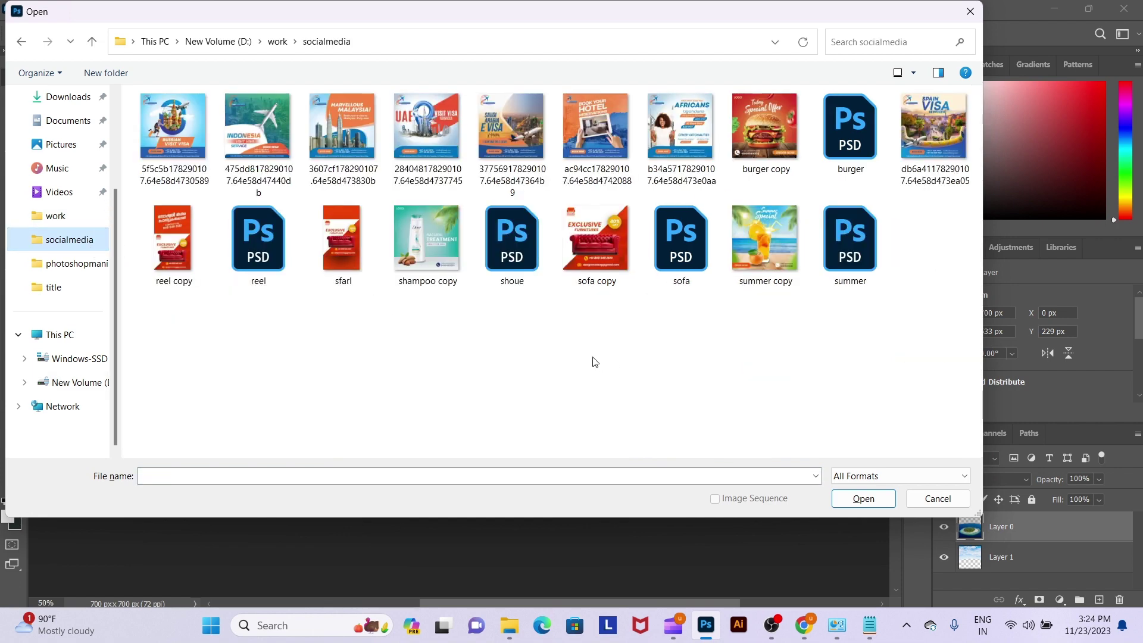
{"action": "key", "text": "alt+Up"}
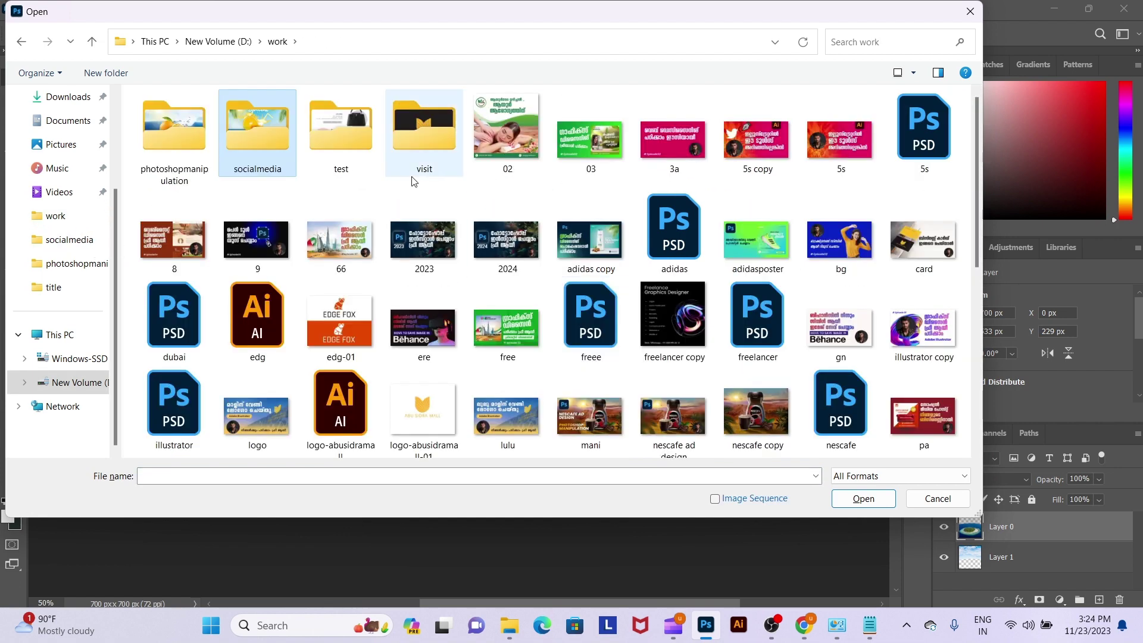
{"action": "double_click", "coordinate": [195, 140]}
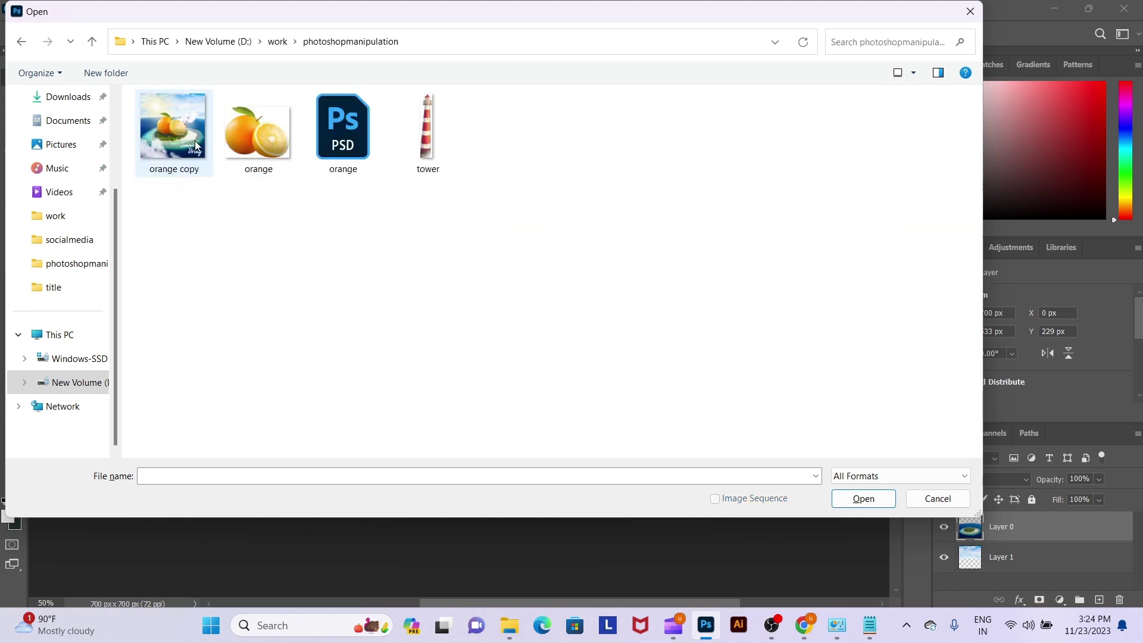
{"action": "double_click", "coordinate": [270, 148]}
{"action": "mouse_move", "coordinate": [505, 341]}
{"action": "left_mouse_down"}
{"action": "mouse_move", "coordinate": [199, 145]}
{"action": "mouse_move", "coordinate": [249, 62]}
{"action": "left_mouse_up"}
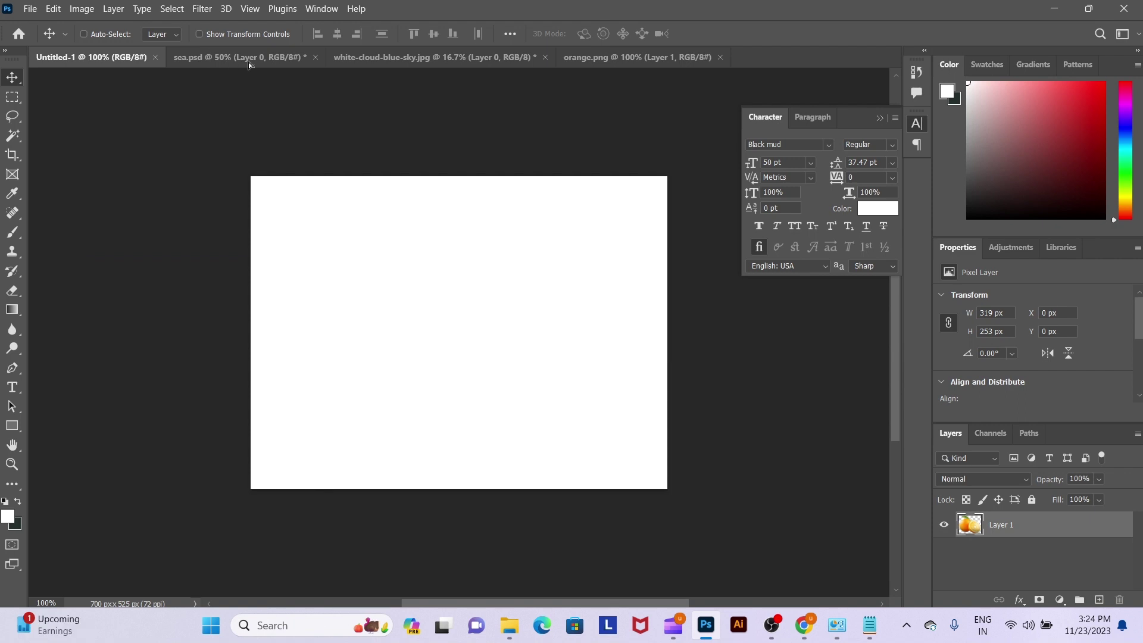
{"action": "left_click_drag", "start_coordinate": [248, 62], "coordinate": [345, 324]}
Step: Close Untitled-1 and save the poster as sea in the photoshopmanipulation folder
{"action": "left_click", "coordinate": [156, 58]}
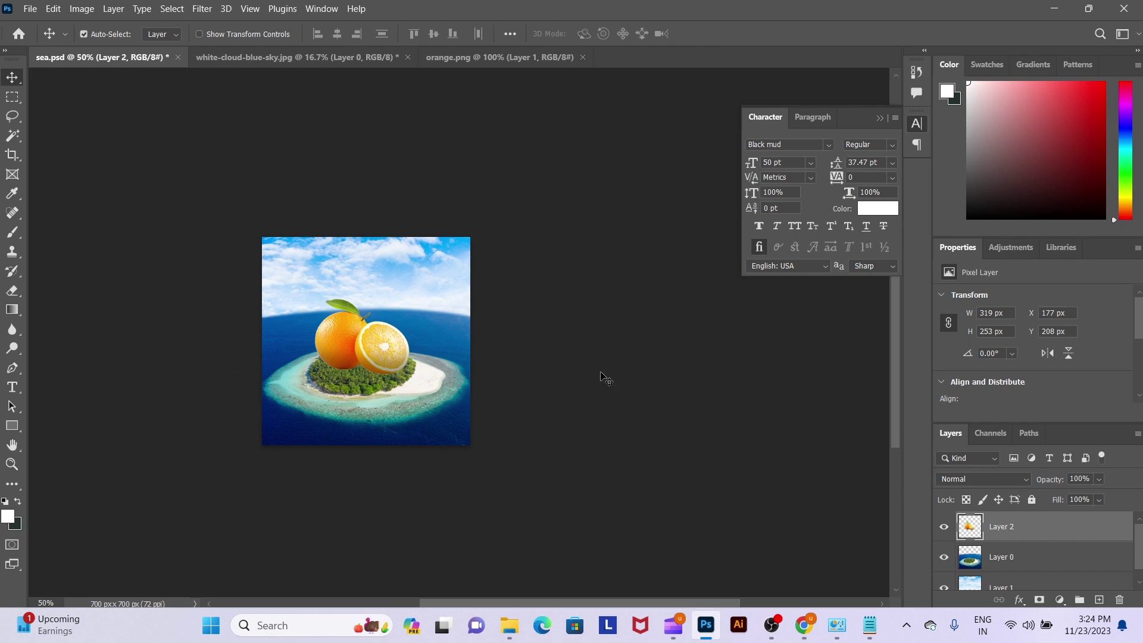
{"action": "key", "text": "ctrl+shift+s"}
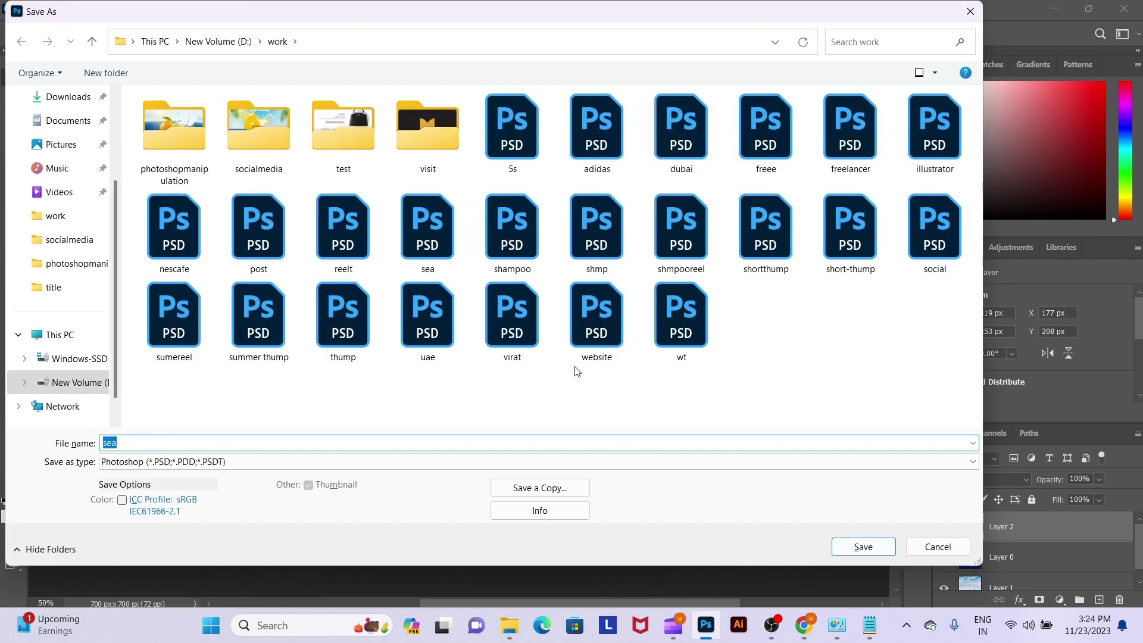
{"action": "left_click", "coordinate": [205, 143]}
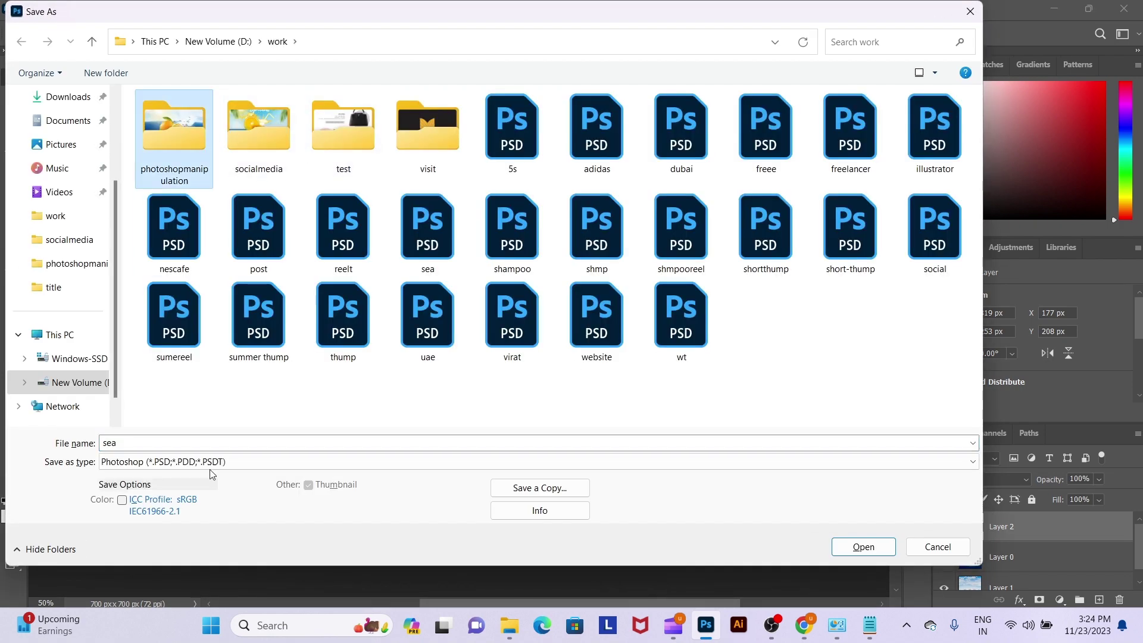
{"action": "left_click", "coordinate": [183, 441]}
{"action": "key", "text": "Return"}
{"action": "key", "text": "Return"}
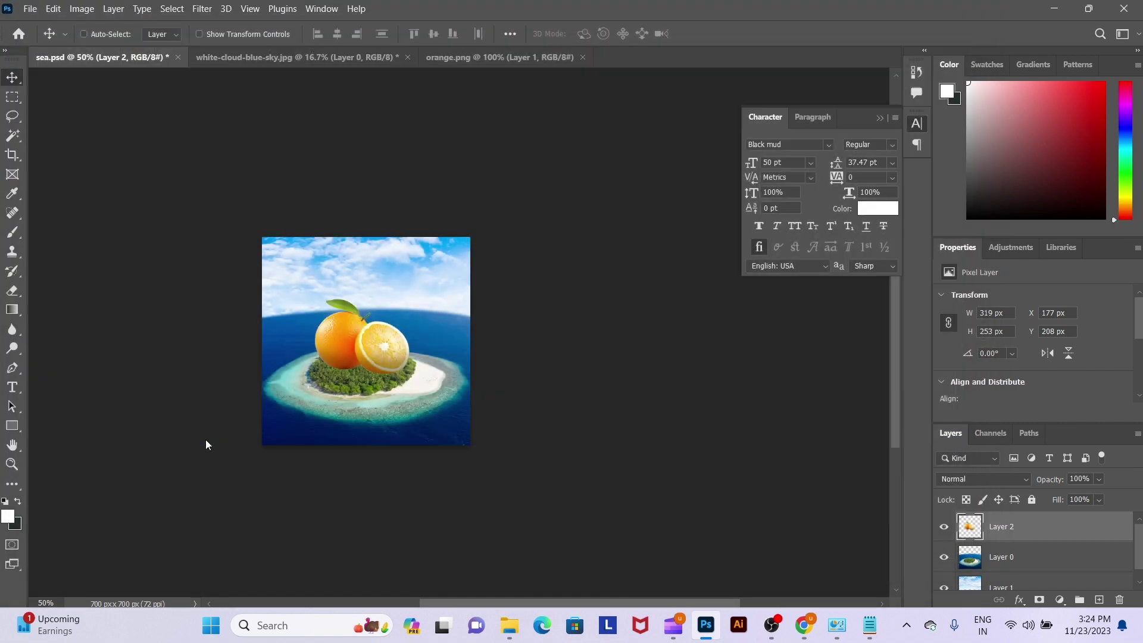
{"action": "key", "text": "Return"}
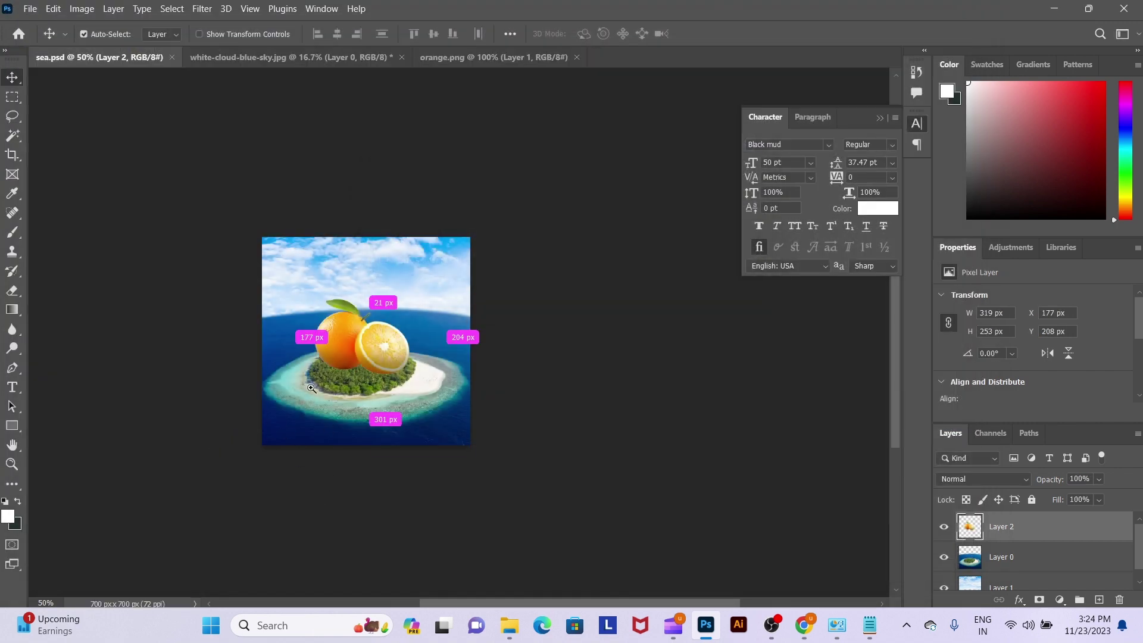
Step: Confirm the save options, zoom the poster to 100% and select the island sea Layer 0
{"action": "left_click", "coordinate": [311, 388], "text": "ctrl"}
{"action": "left_click", "coordinate": [311, 388], "text": "ctrl"}
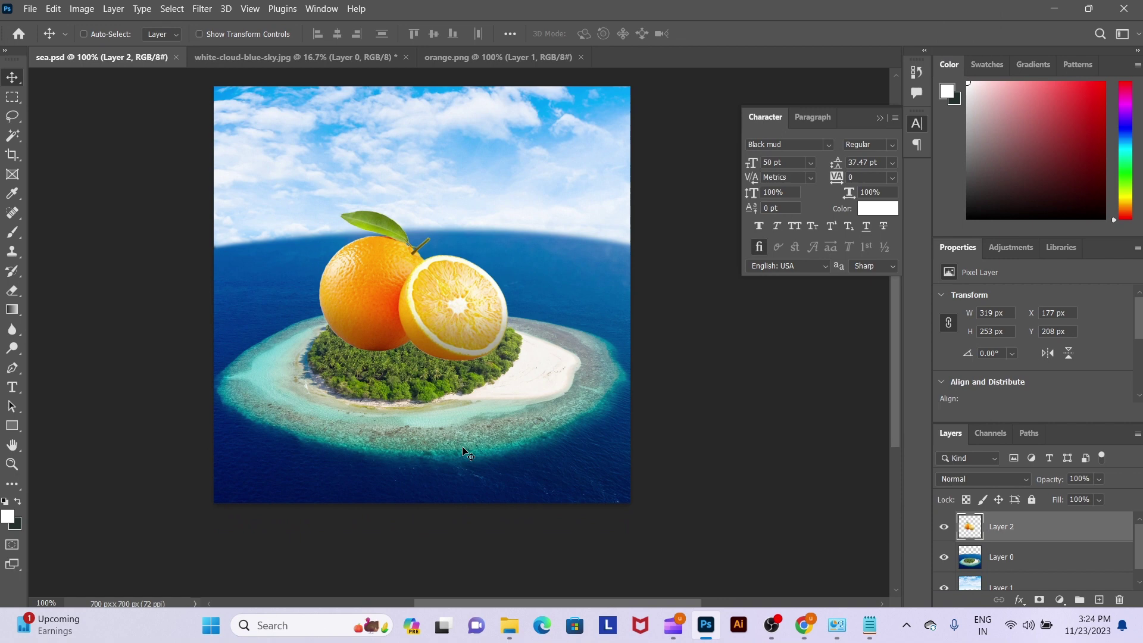
{"action": "right_click", "coordinate": [500, 395]}
{"action": "left_click", "coordinate": [517, 405]}
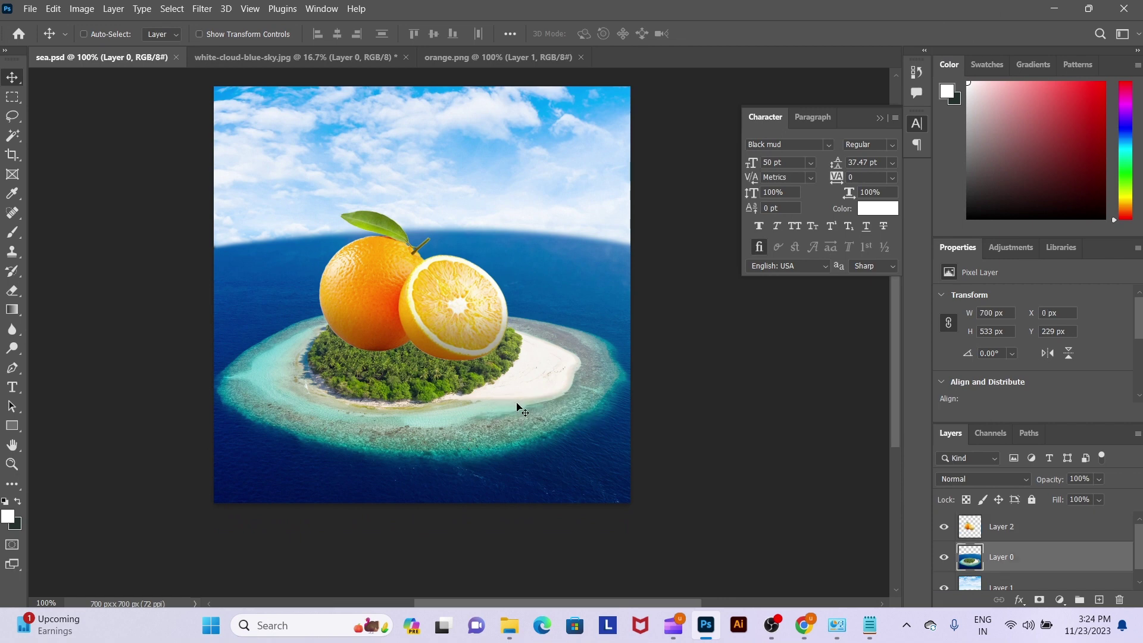
Step: Add new empty Layer 3 and pick the Soft Round brush preset
{"action": "key", "text": "ctrl+shift+n"}
{"action": "key", "text": "Return"}
{"action": "key", "text": "b"}
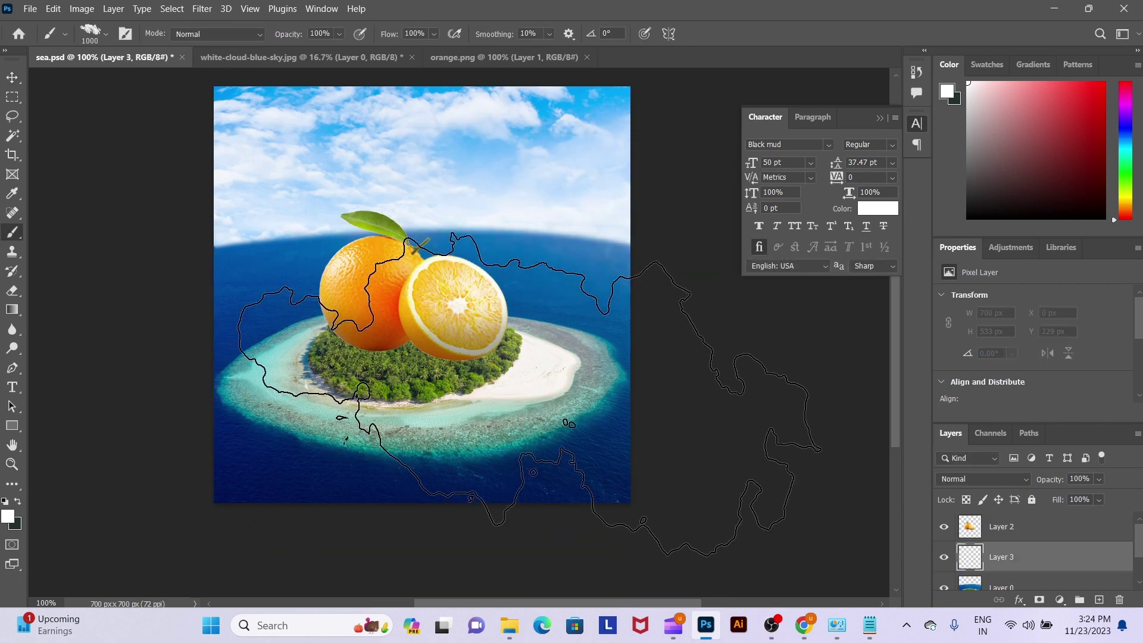
{"action": "right_click", "coordinate": [530, 394]}
{"action": "left_click", "coordinate": [525, 427]}
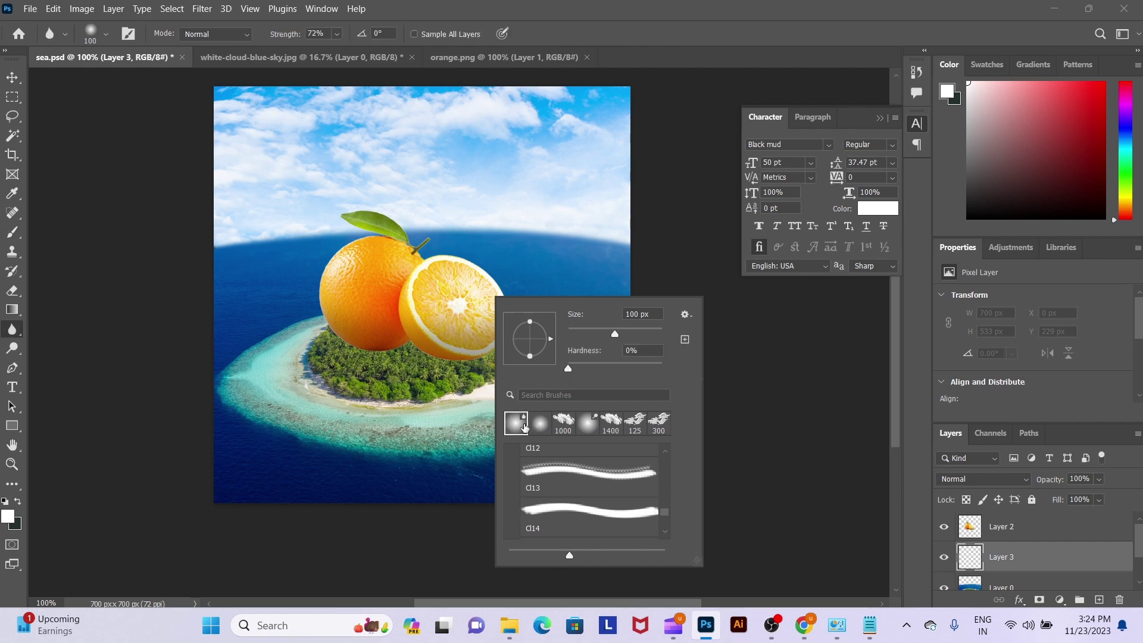
Step: Reselect the Soft Round brush after a stray Blur tool switch and shrink it to about 150 px
{"action": "key", "text": "r"}
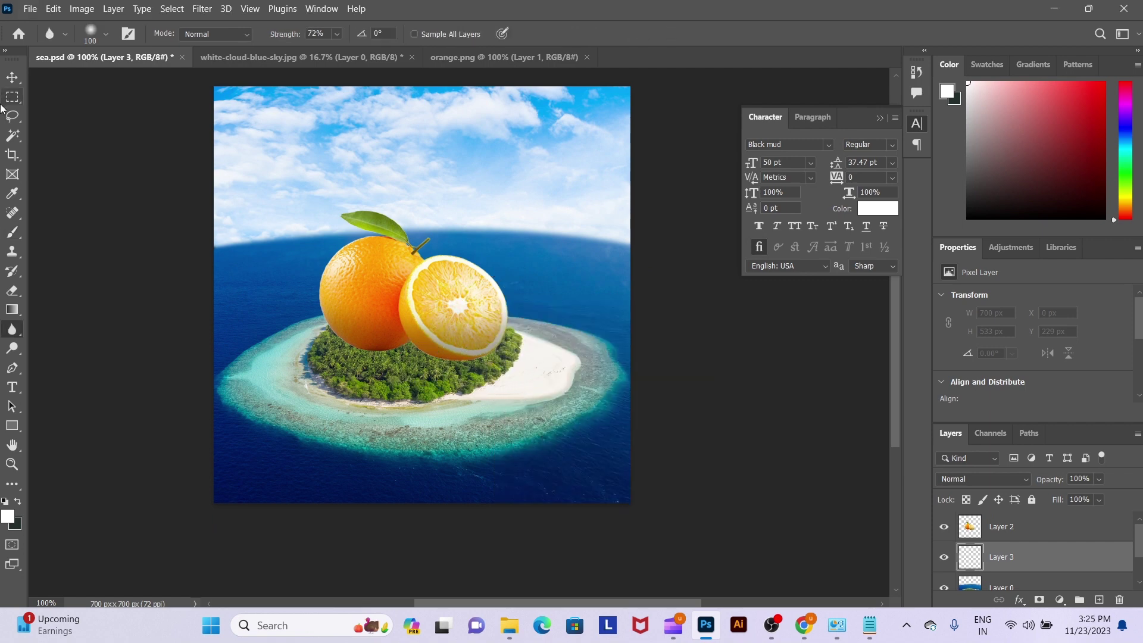
{"action": "left_click", "coordinate": [16, 236]}
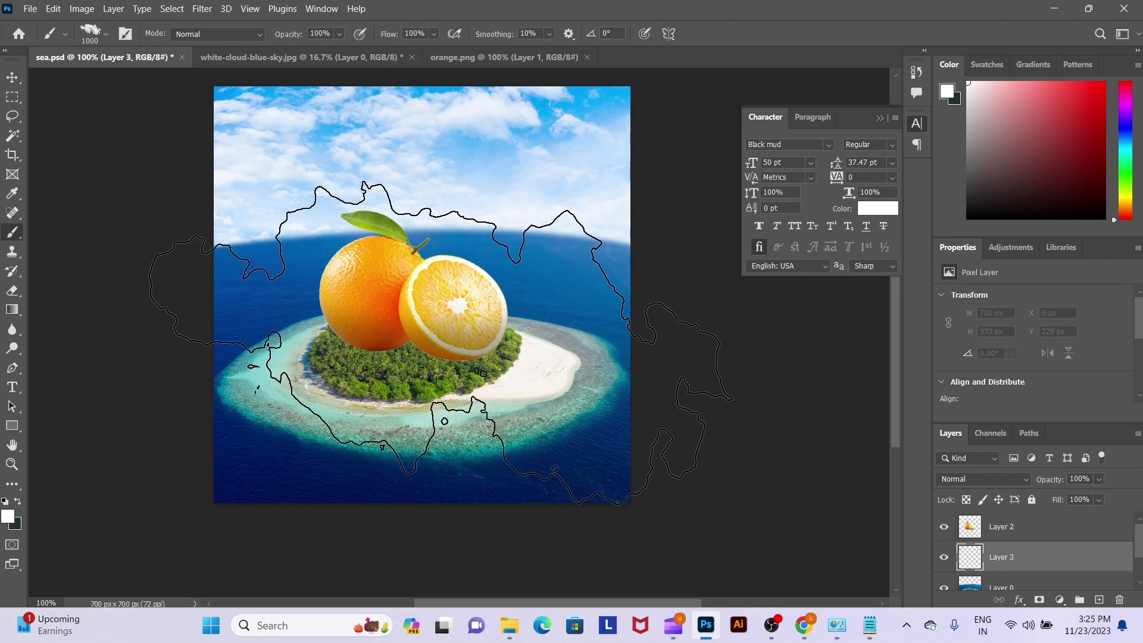
{"action": "right_click", "coordinate": [477, 368]}
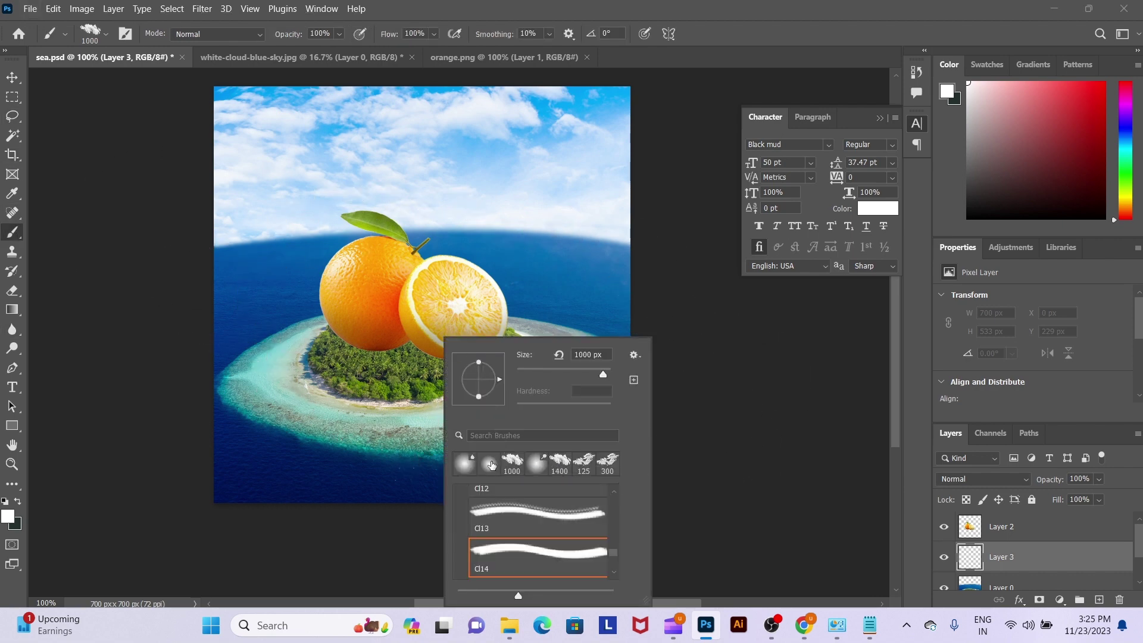
{"action": "left_click", "coordinate": [492, 465]}
{"action": "double_click", "coordinate": [512, 492]}
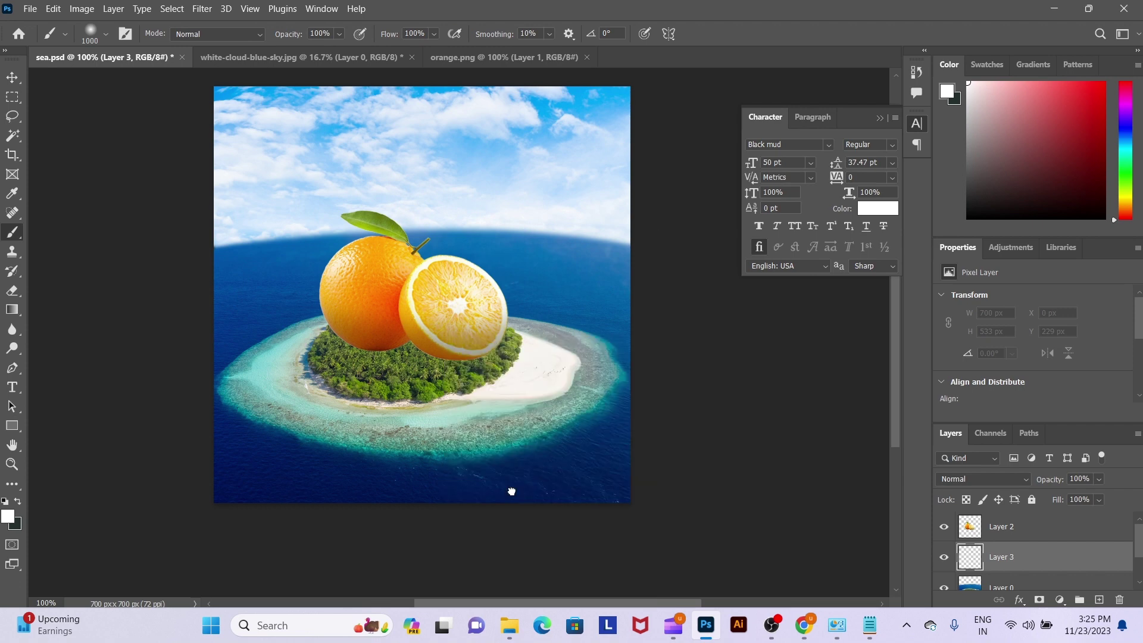
{"action": "key", "text": "bracketleft"}
{"action": "key", "text": "bracketleft"}
{"action": "key", "text": "bracketleft"}
{"action": "key", "text": "bracketleft"}
{"action": "key", "text": "bracketleft"}
Step: Sample dark green and dark teal from the trees and paint shadow beneath the oranges
{"action": "left_click", "coordinate": [481, 365], "text": "alt"}
{"action": "key", "text": "bracketleft"}
{"action": "key", "text": "bracketleft"}
{"action": "key", "text": "bracketleft"}
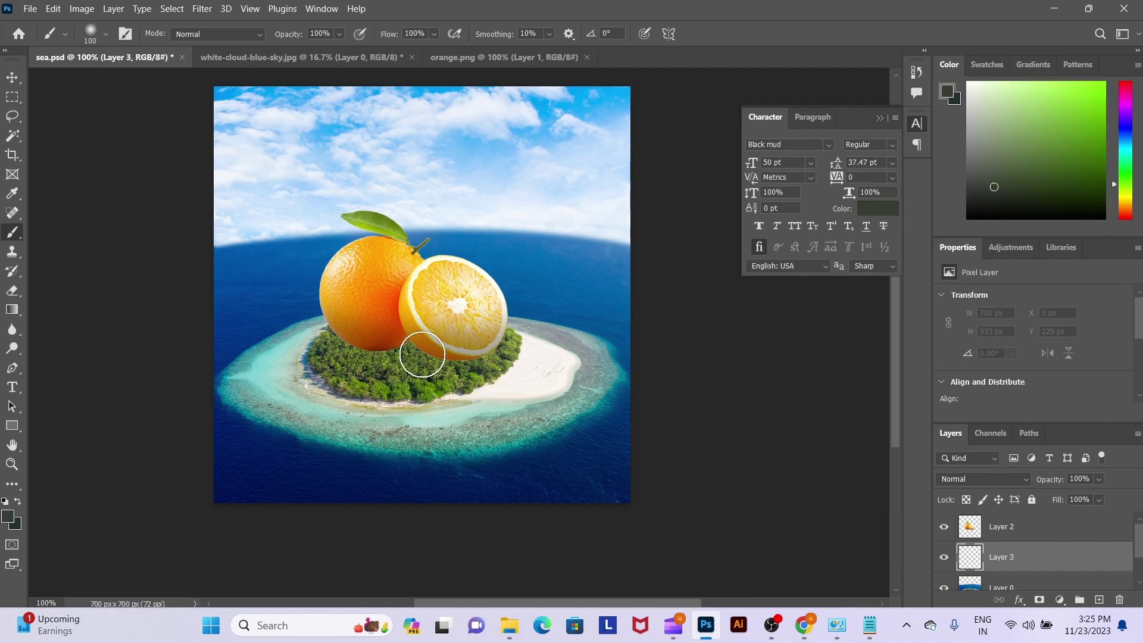
{"action": "left_click_drag", "start_coordinate": [385, 342], "coordinate": [350, 335]}
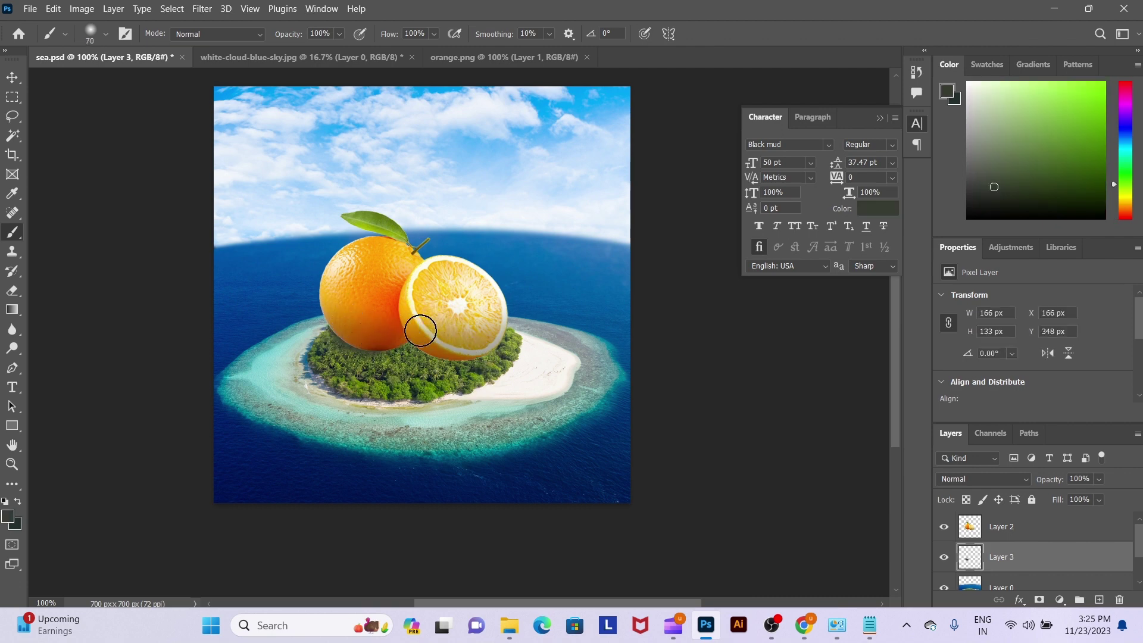
{"action": "scroll", "coordinate": [451, 348], "scroll_direction": "up", "scroll_amount": 2}
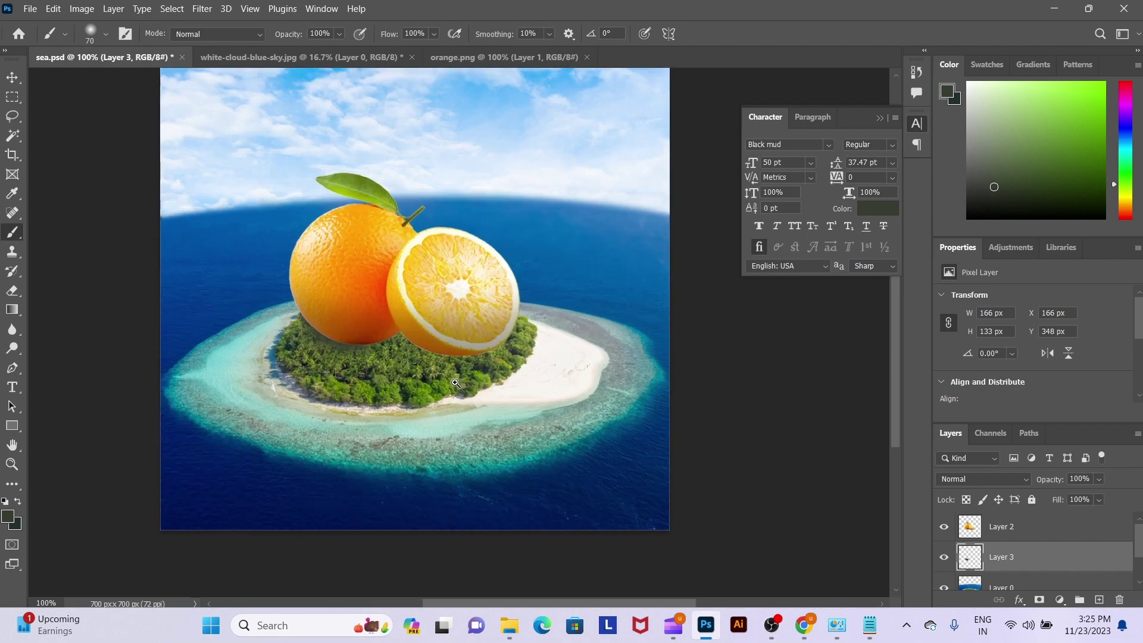
{"action": "scroll", "coordinate": [477, 354], "scroll_direction": "up", "scroll_amount": 3}
{"action": "left_click", "coordinate": [531, 343], "text": "alt"}
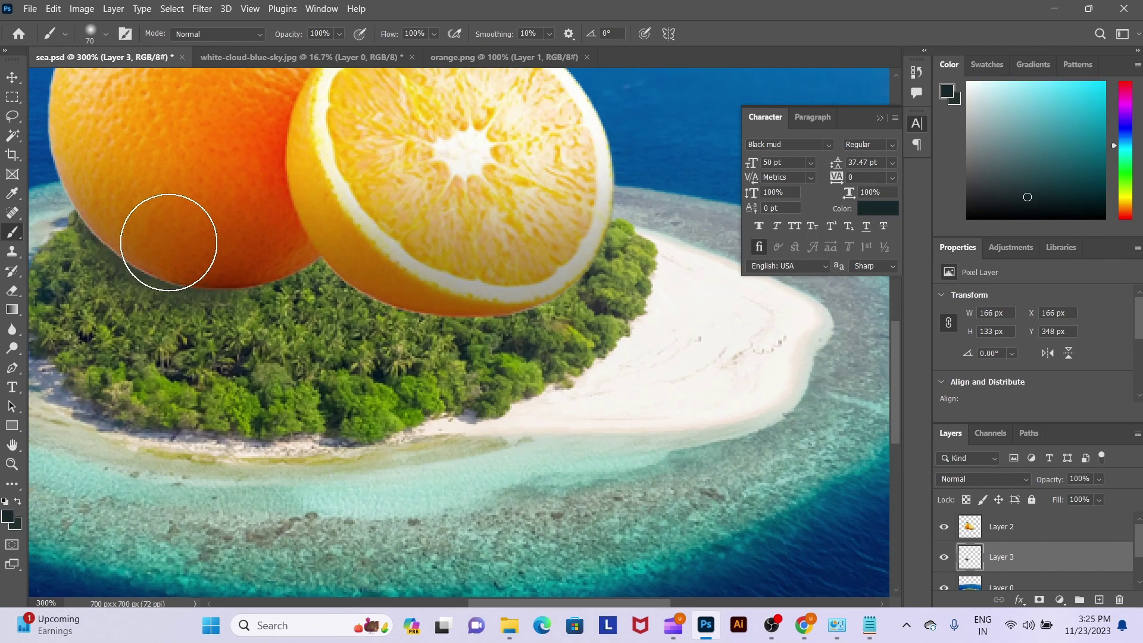
{"action": "mouse_move", "coordinate": [289, 237]}
{"action": "left_mouse_down"}
{"action": "mouse_move", "coordinate": [352, 242]}
{"action": "mouse_move", "coordinate": [311, 248]}
{"action": "mouse_move", "coordinate": [373, 258]}
{"action": "mouse_move", "coordinate": [381, 248]}
{"action": "mouse_move", "coordinate": [526, 240]}
{"action": "mouse_move", "coordinate": [181, 243]}
{"action": "mouse_move", "coordinate": [377, 242]}
{"action": "mouse_move", "coordinate": [153, 204]}
{"action": "mouse_move", "coordinate": [468, 243]}
{"action": "left_mouse_up"}
Step: Select the orange layer, Layer 2, and sample an orange-brown colour with the brush
{"action": "key", "text": "v"}
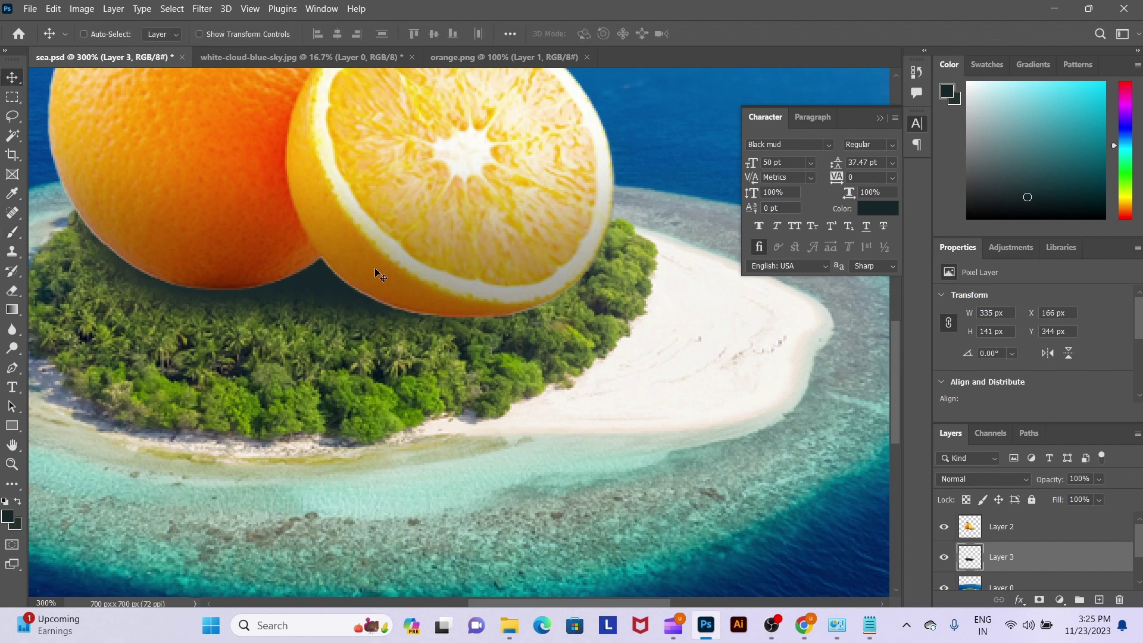
{"action": "right_click", "coordinate": [377, 270]}
{"action": "left_click", "coordinate": [393, 282]}
{"action": "key", "text": "b"}
{"action": "left_click", "coordinate": [392, 286], "text": "alt"}
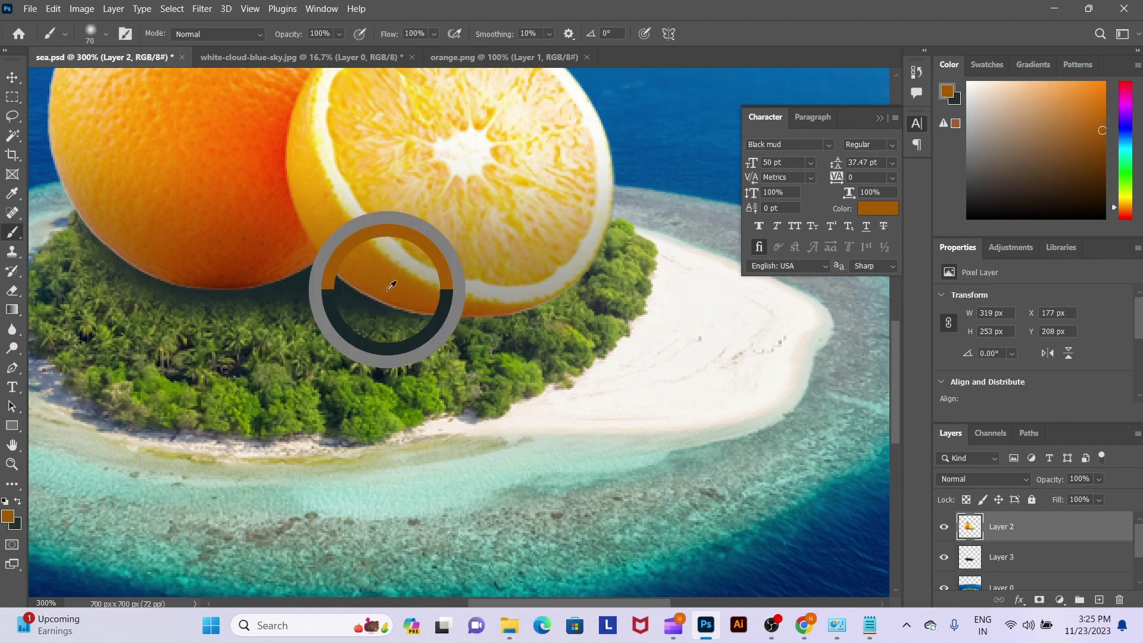
Step: Paint the orange's lower edge with a smaller brush, undo the stray stroke and sample dark red-brown
{"action": "key", "text": "bracketleft"}
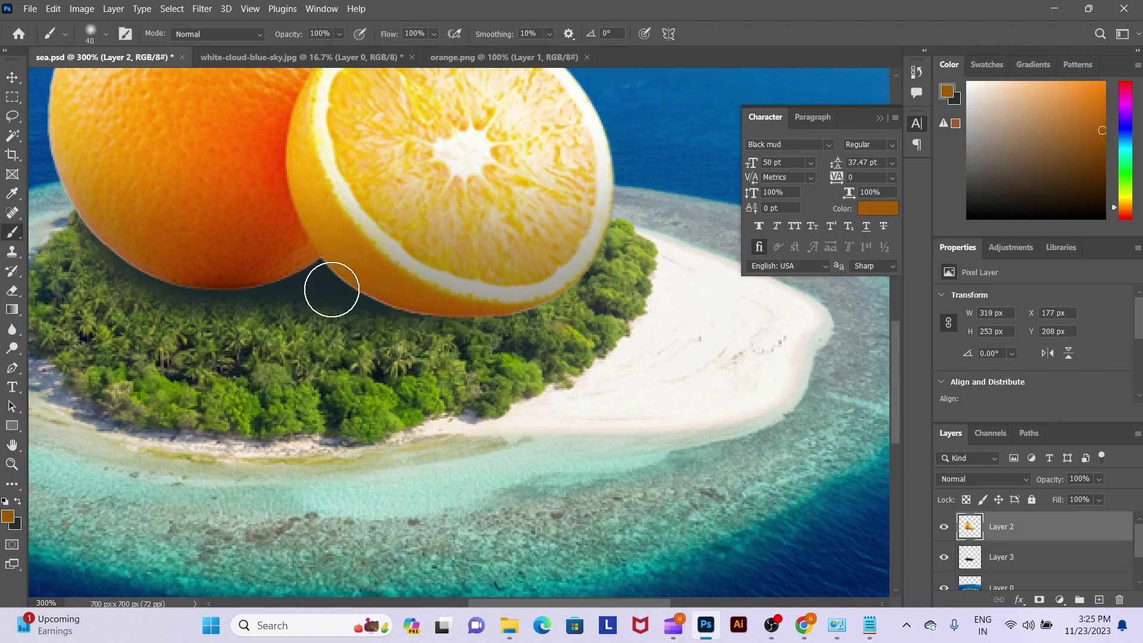
{"action": "key", "text": "bracketleft"}
{"action": "left_click_drag", "start_coordinate": [332, 289], "coordinate": [421, 337]}
{"action": "key", "text": "ctrl+z"}
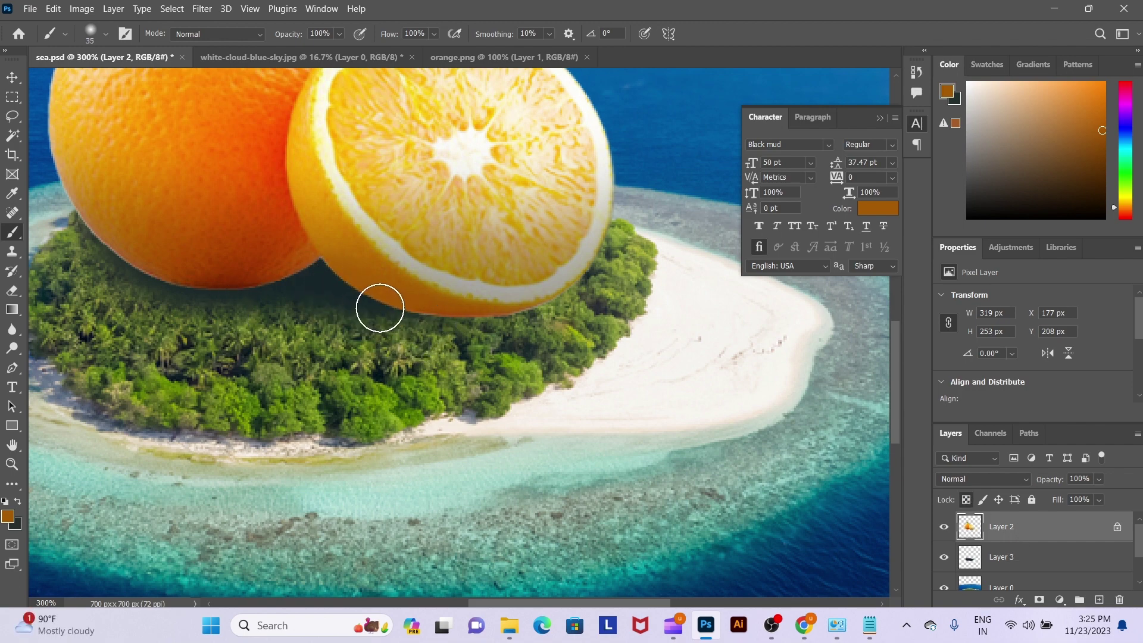
{"action": "left_click", "coordinate": [230, 278], "text": "alt"}
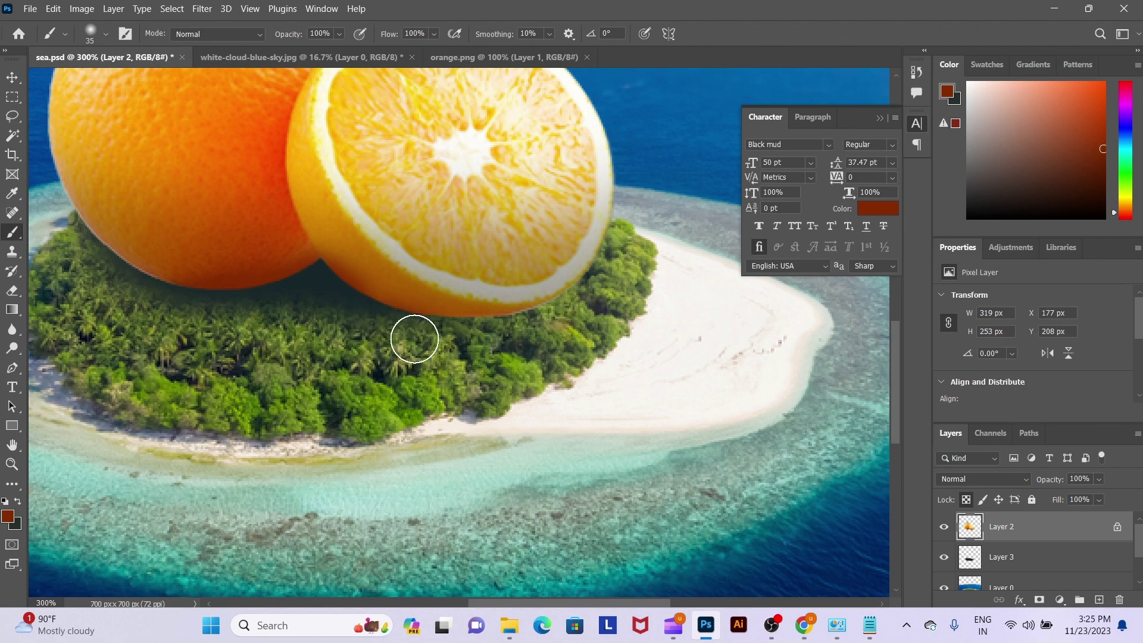
{"action": "key", "text": "ctrl+1"}
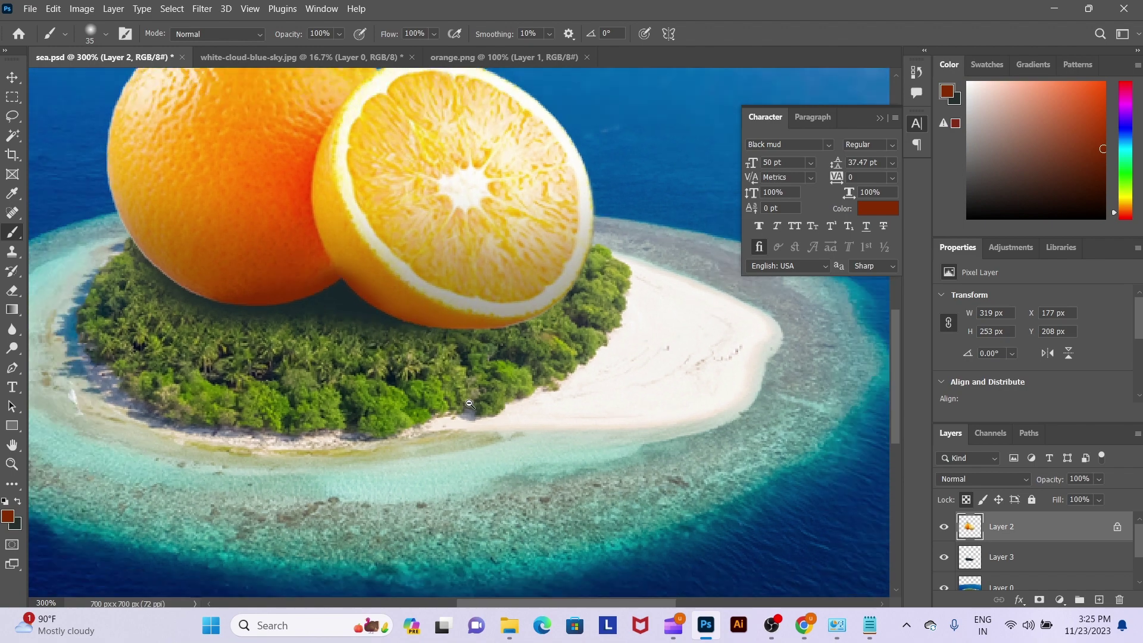
{"action": "key", "text": "v"}
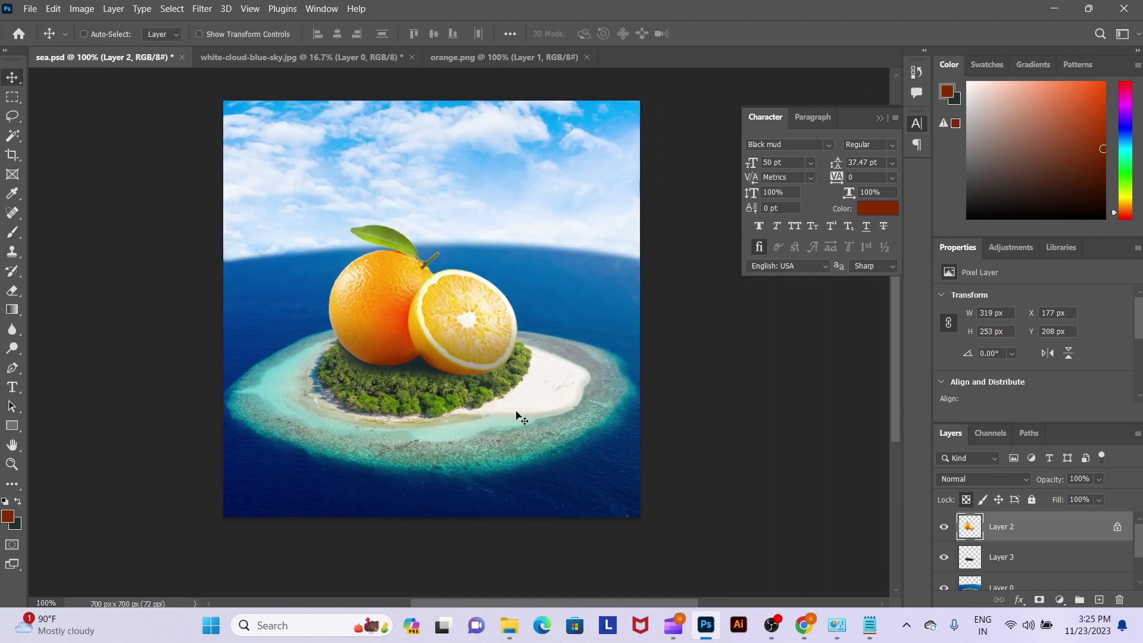
Step: Open tower.png and drag the lighthouse into sea.psd, beside the orange half on the island
{"action": "key", "text": "ctrl"}
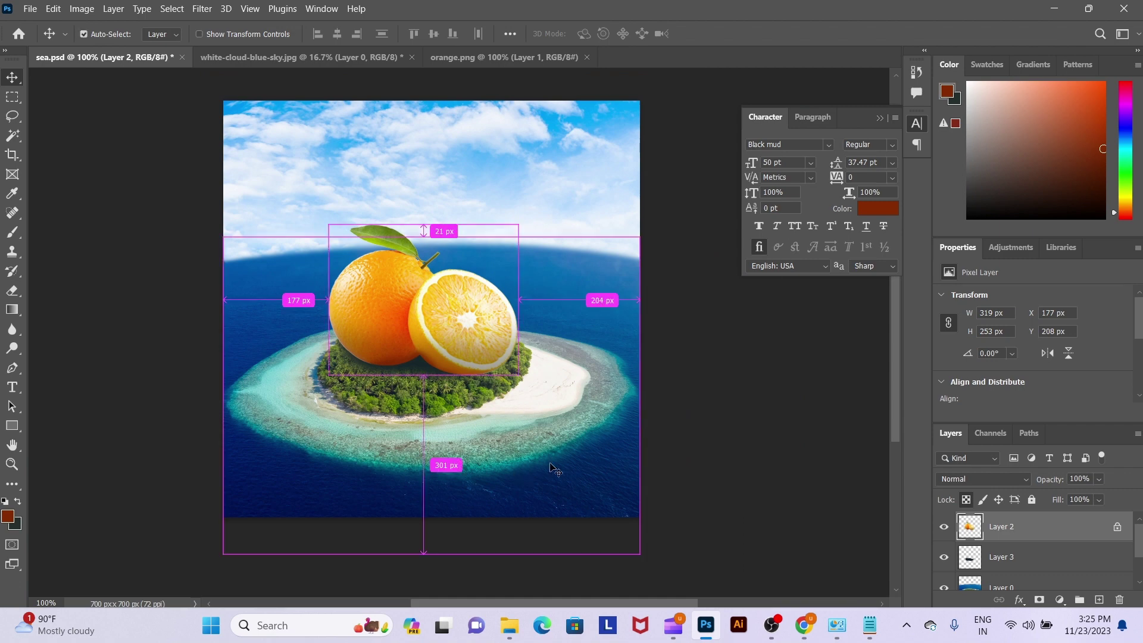
{"action": "key", "text": "ctrl+o"}
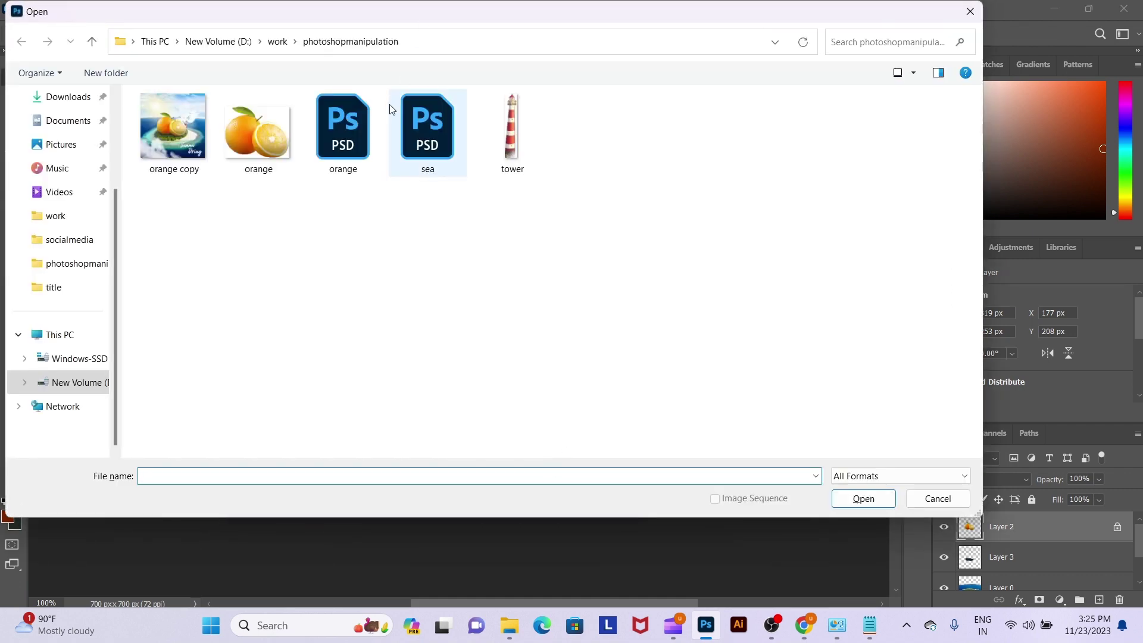
{"action": "double_click", "coordinate": [511, 149]}
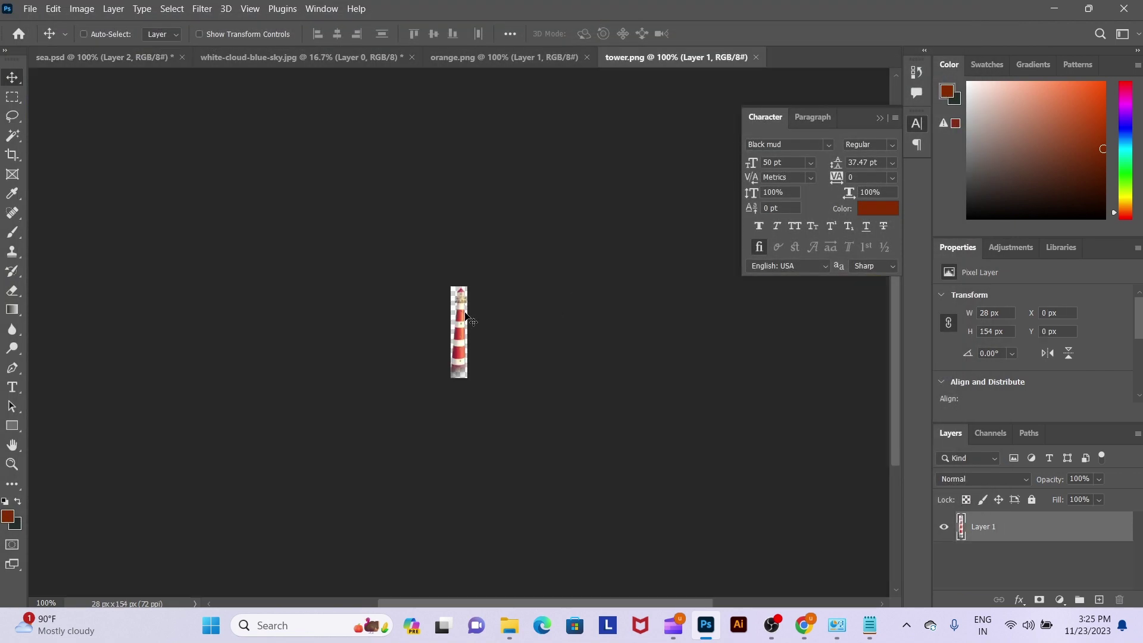
{"action": "left_click_drag", "start_coordinate": [468, 319], "coordinate": [51, 25]}
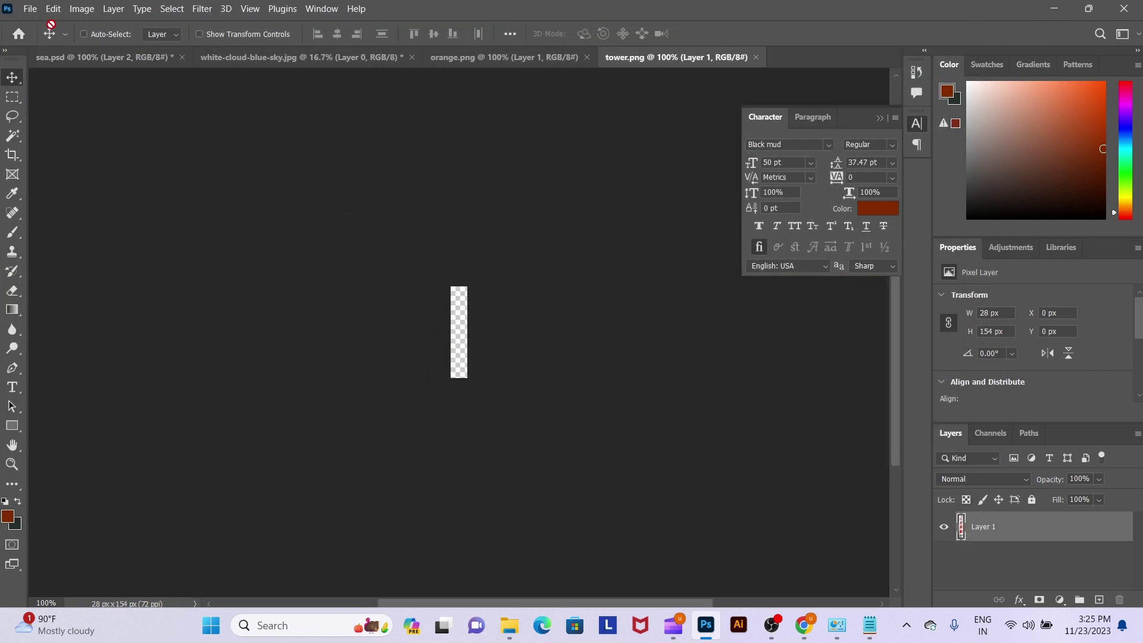
{"action": "left_click_drag", "start_coordinate": [69, 62], "coordinate": [200, 128]}
{"action": "left_click_drag", "start_coordinate": [499, 322], "coordinate": [503, 324]}
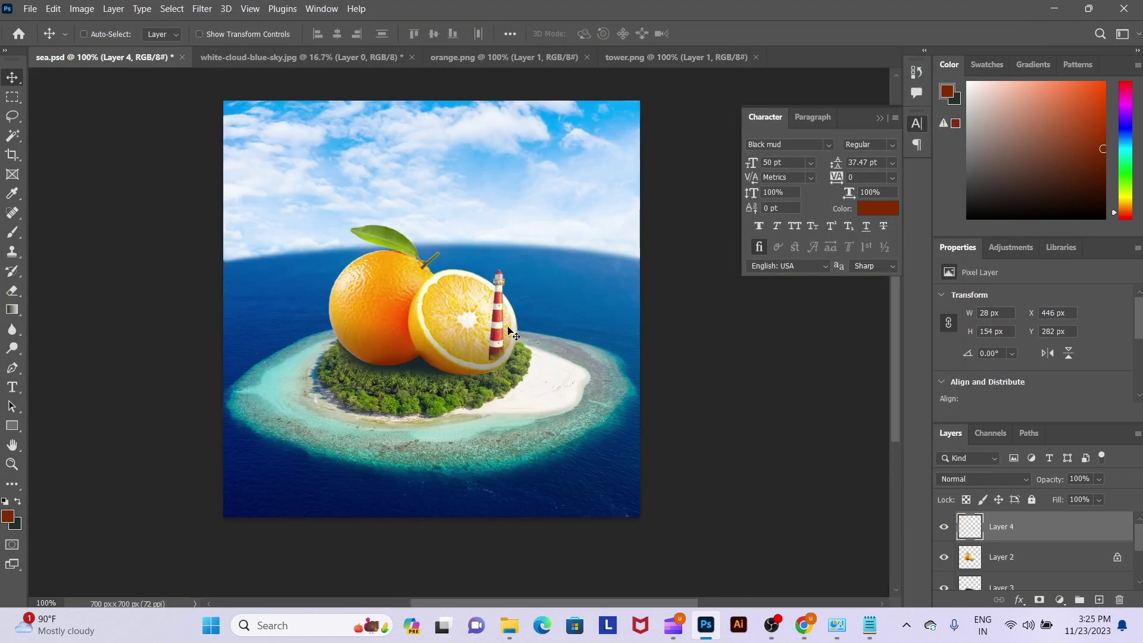
{"action": "mouse_move", "coordinate": [517, 279]}
{"action": "left_mouse_down"}
{"action": "mouse_move", "coordinate": [510, 310]}
{"action": "mouse_move", "coordinate": [524, 301]}
{"action": "left_mouse_up"}
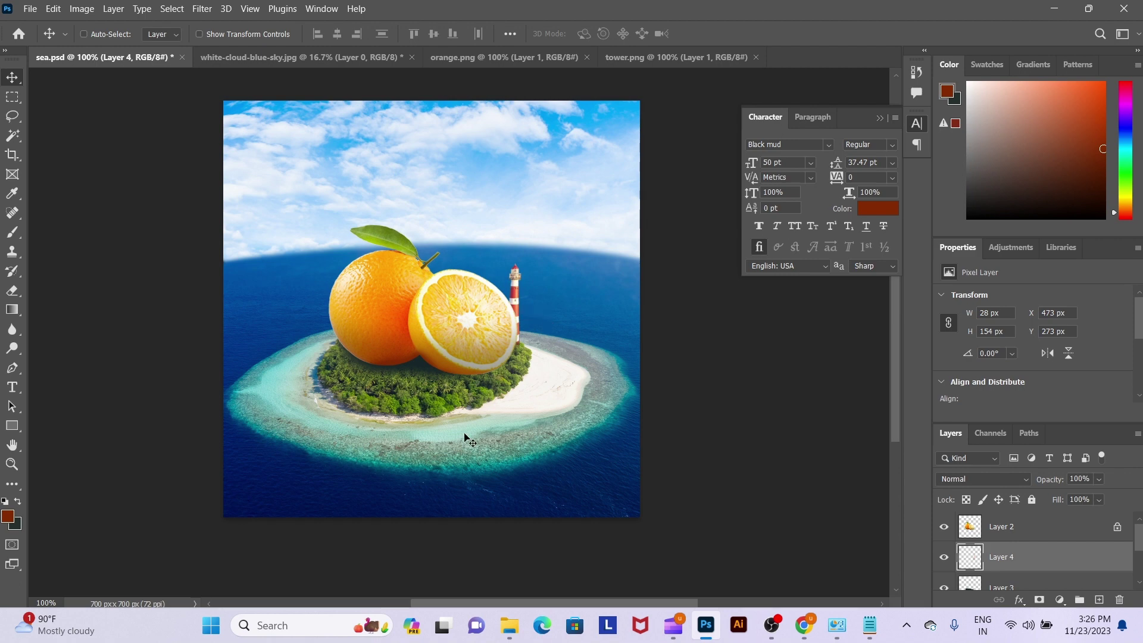
Step: Open the flying birds image from the Downloads folder
{"action": "key", "text": "ctrl+o"}
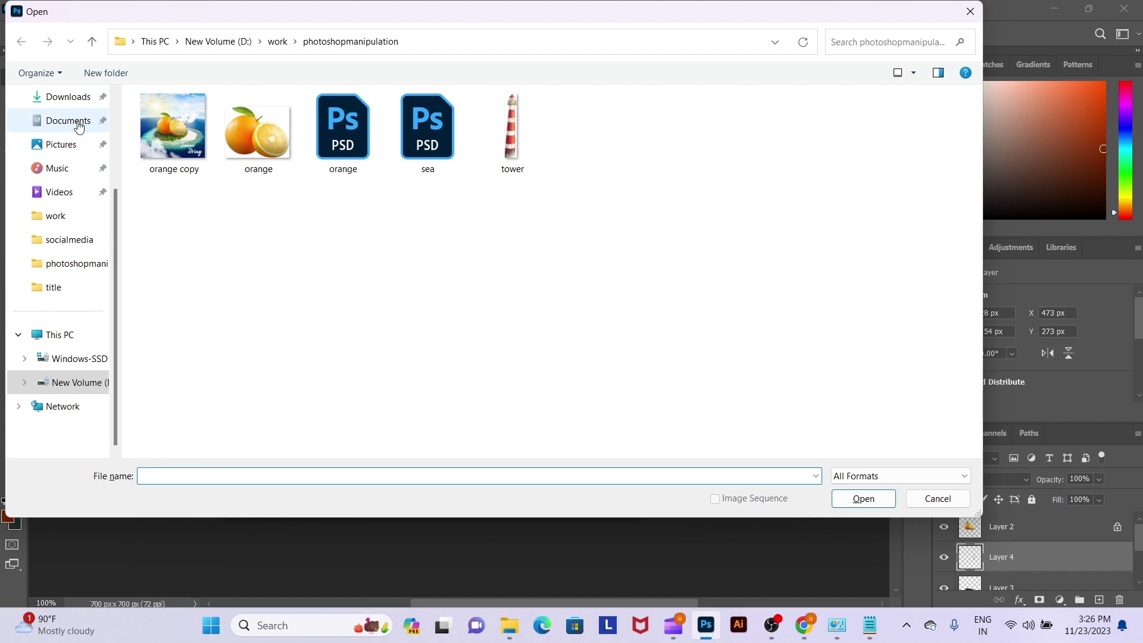
{"action": "left_click", "coordinate": [79, 121]}
{"action": "left_click", "coordinate": [78, 100]}
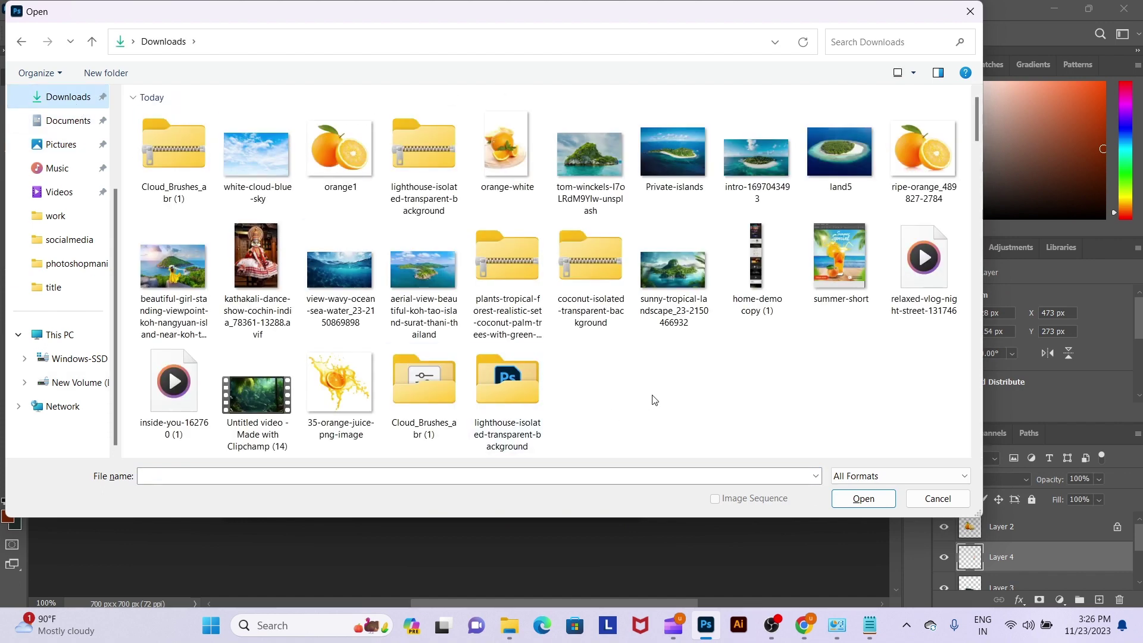
{"action": "scroll", "coordinate": [656, 400], "scroll_direction": "down", "scroll_amount": 3}
{"action": "scroll", "coordinate": [656, 381], "scroll_direction": "down", "scroll_amount": 2}
{"action": "scroll", "coordinate": [656, 382], "scroll_direction": "down", "scroll_amount": 5}
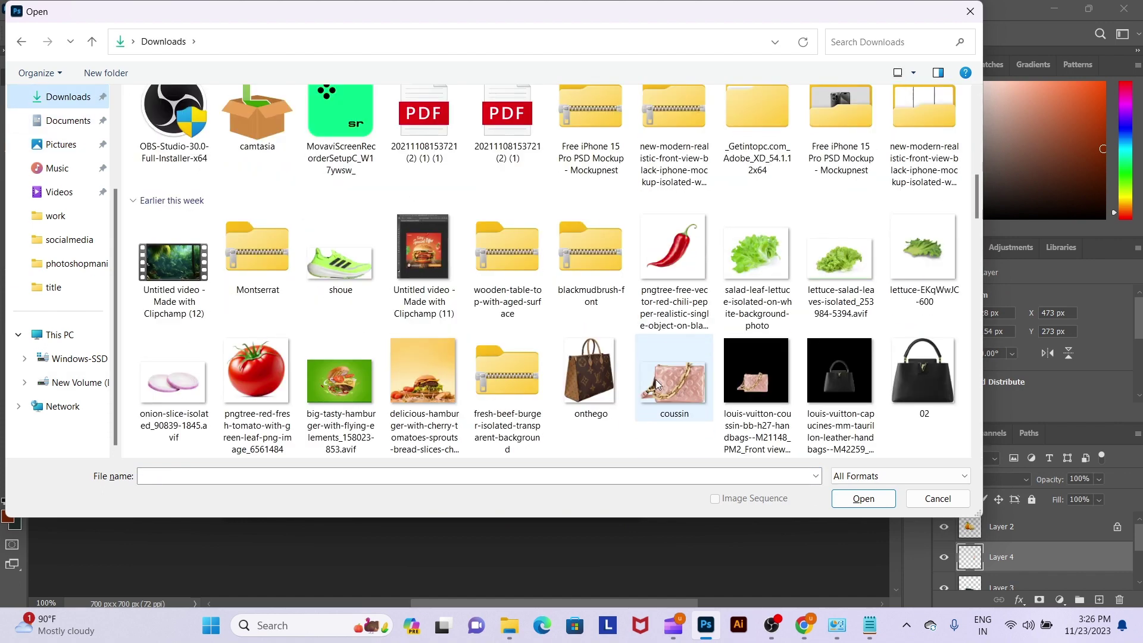
{"action": "scroll", "coordinate": [656, 380], "scroll_direction": "down", "scroll_amount": 5}
{"action": "scroll", "coordinate": [655, 381], "scroll_direction": "up", "scroll_amount": 3}
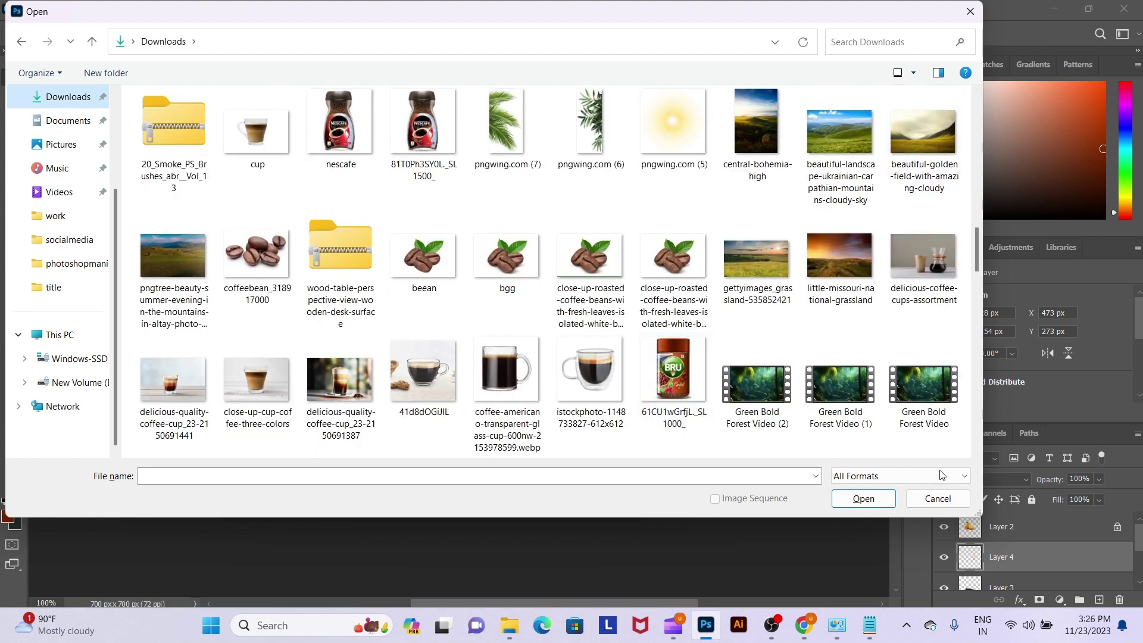
{"action": "left_click_drag", "start_coordinate": [640, 520], "coordinate": [639, 597]}
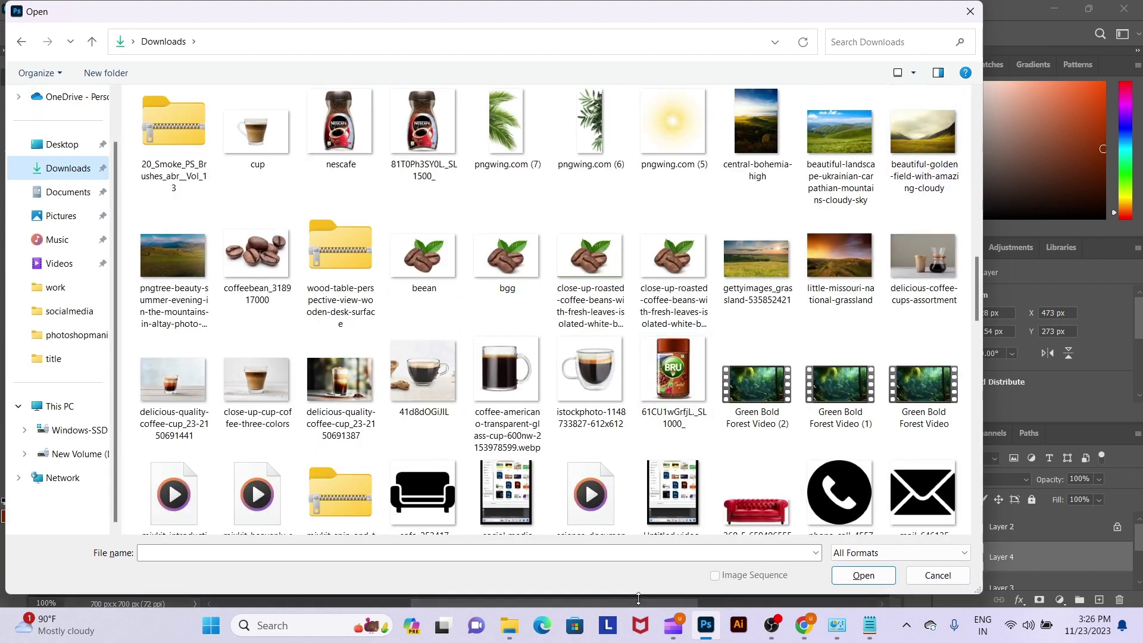
{"action": "scroll", "coordinate": [633, 401], "scroll_direction": "down", "scroll_amount": 3}
{"action": "scroll", "coordinate": [634, 401], "scroll_direction": "down", "scroll_amount": 2}
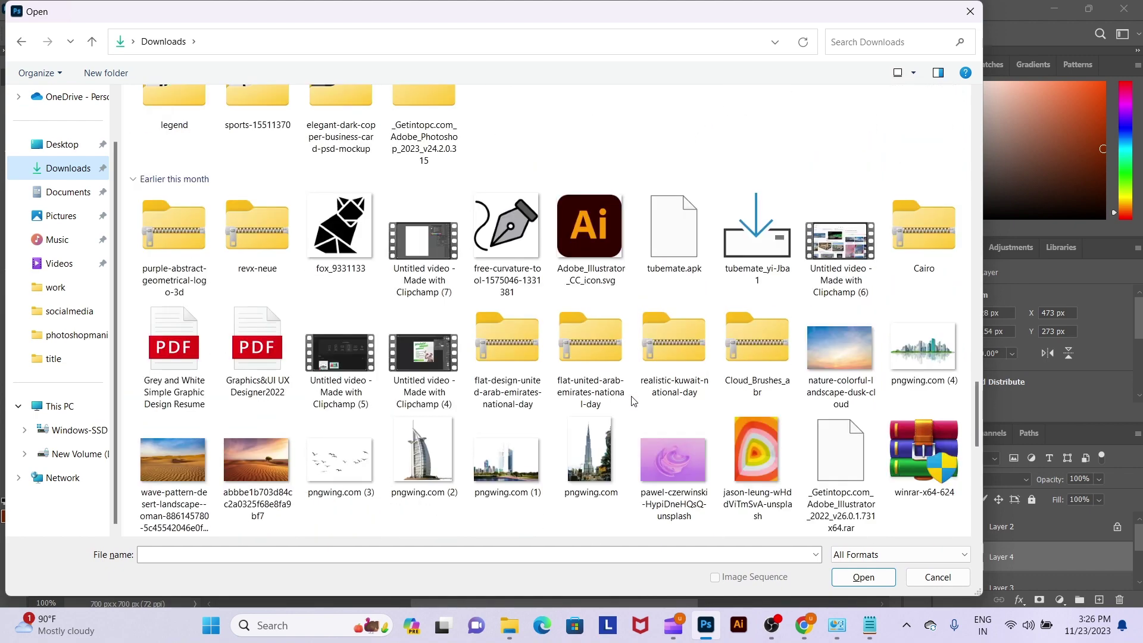
{"action": "double_click", "coordinate": [365, 476]}
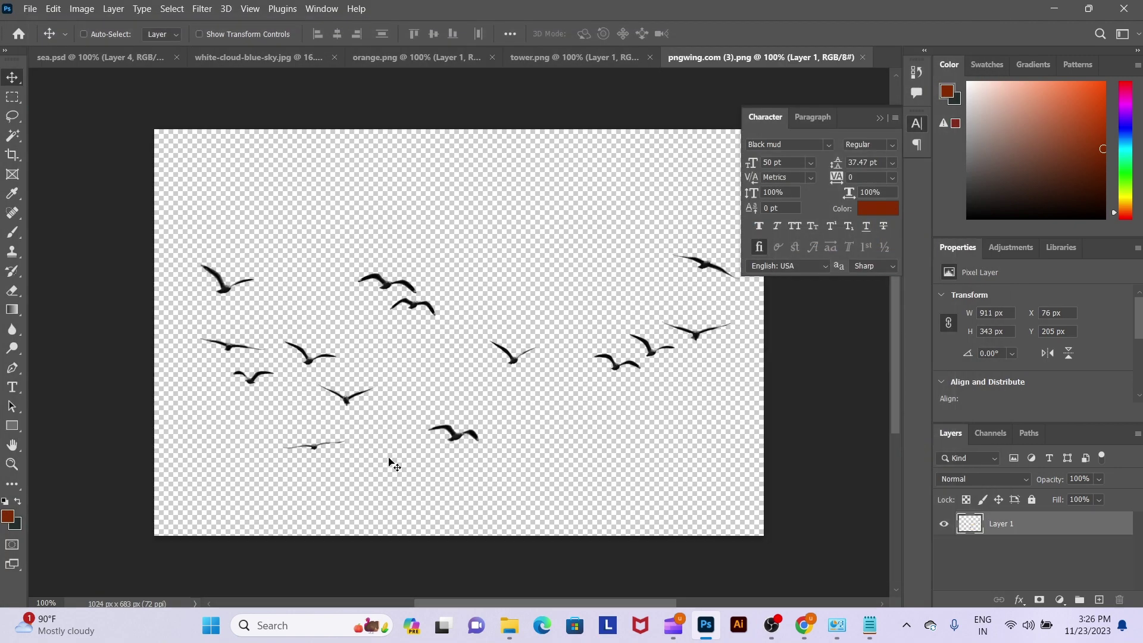
Step: Bring the birds into sea.psd, scale them to about 42%, and place them in front over the slice
{"action": "mouse_move", "coordinate": [394, 464]}
{"action": "left_mouse_down"}
{"action": "mouse_move", "coordinate": [106, 44]}
{"action": "mouse_move", "coordinate": [467, 245]}
{"action": "mouse_move", "coordinate": [474, 228]}
{"action": "left_mouse_up"}
{"action": "key", "text": "ctrl+t"}
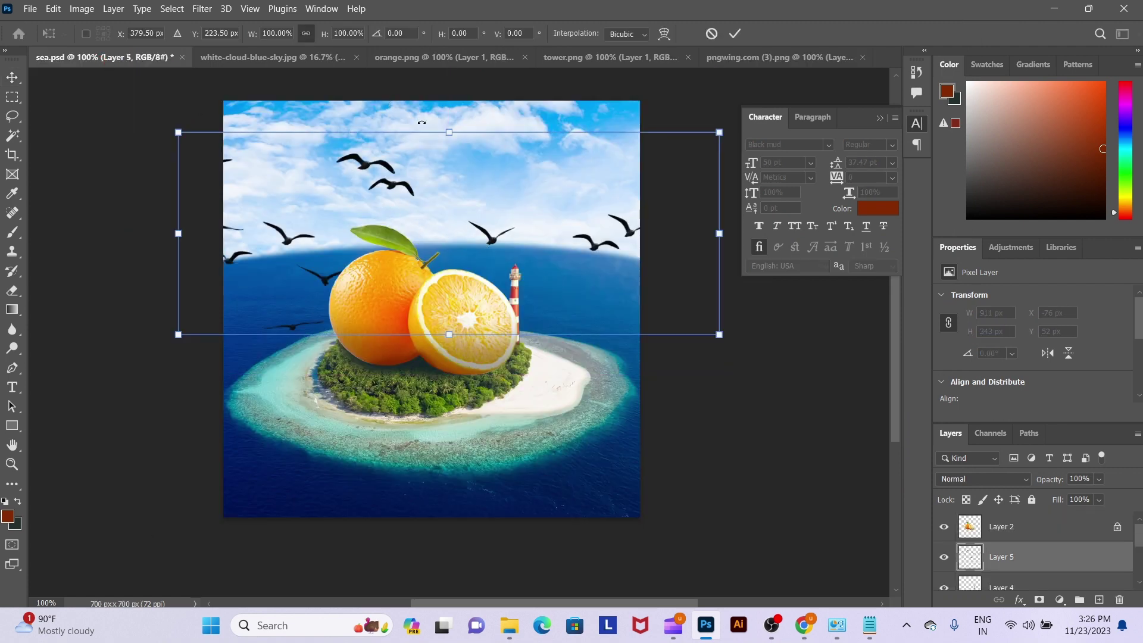
{"action": "left_click_drag", "start_coordinate": [449, 132], "coordinate": [449, 250]}
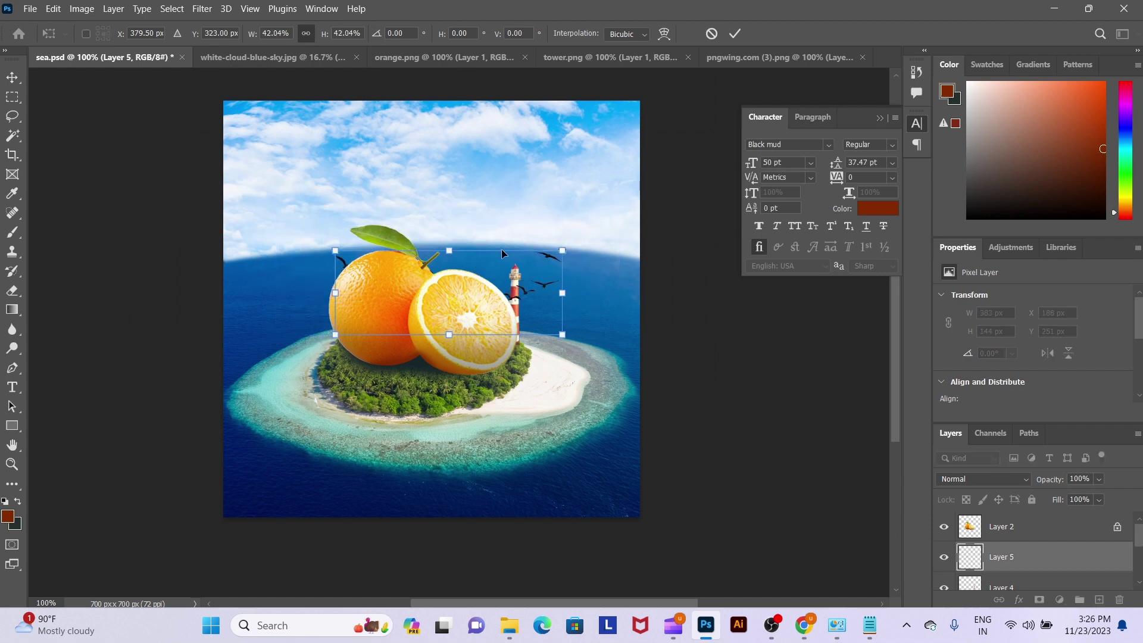
{"action": "key", "text": "Return"}
{"action": "key", "text": "ctrl+bracketright"}
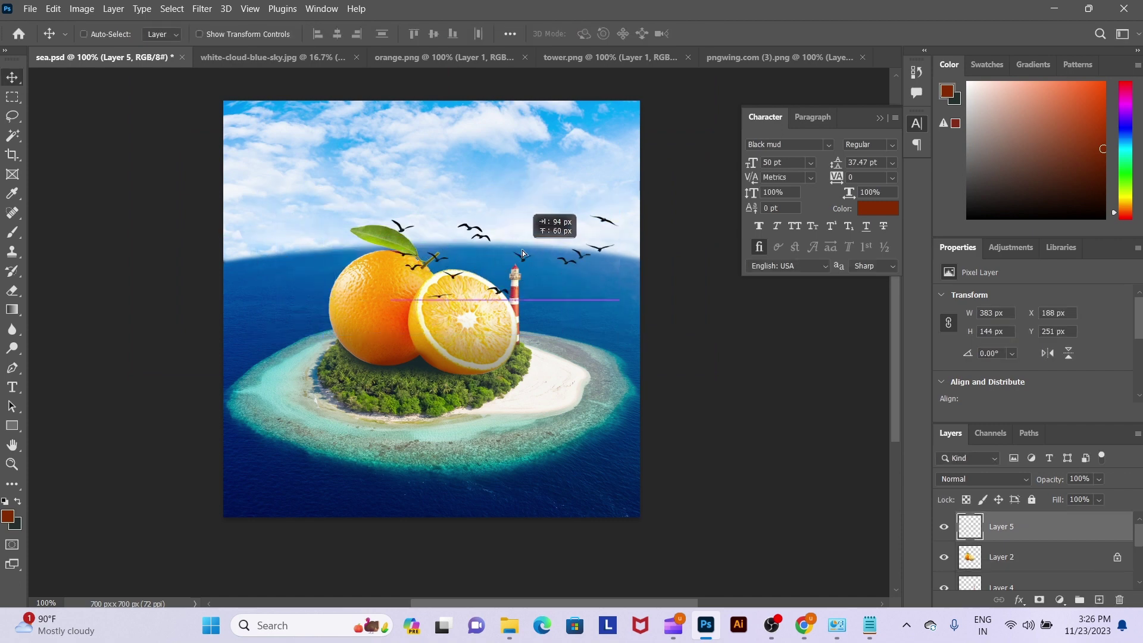
{"action": "mouse_move", "coordinate": [502, 249]}
{"action": "left_mouse_down"}
{"action": "mouse_move", "coordinate": [566, 219]}
{"action": "mouse_move", "coordinate": [531, 274]}
{"action": "left_mouse_up"}
{"action": "key", "text": "ctrl+t"}
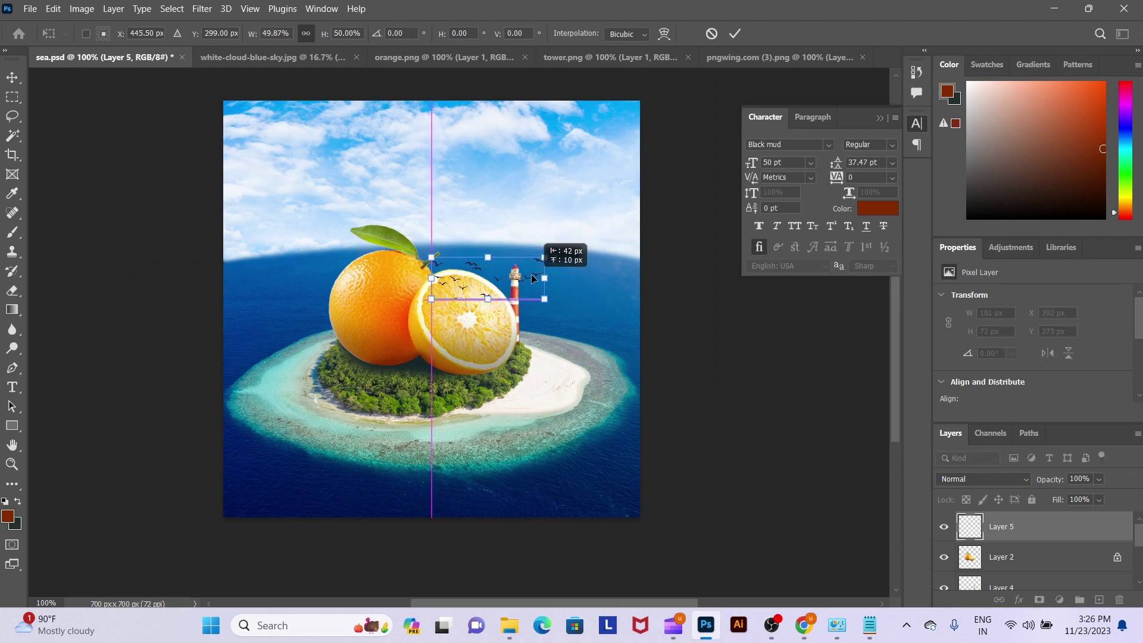
{"action": "key", "text": "Return"}
Step: Add new Layer 6 and choose the Ray2 brush from the brush presets
{"action": "key", "text": "ctrl+shift+n"}
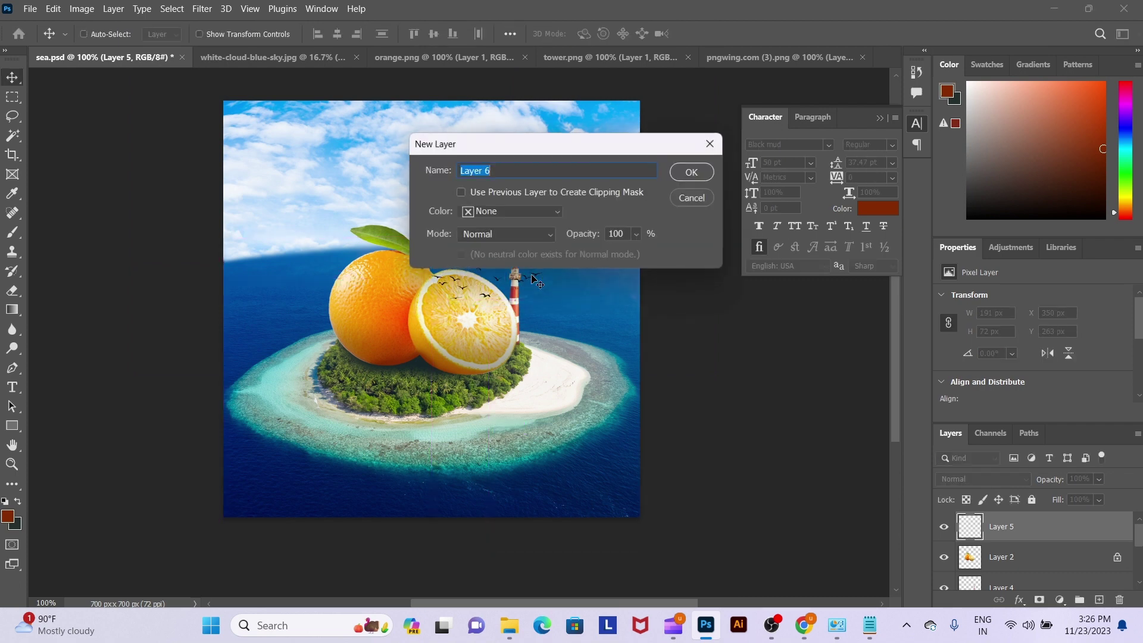
{"action": "key", "text": "Return"}
{"action": "key", "text": "b"}
{"action": "right_click", "coordinate": [531, 272]}
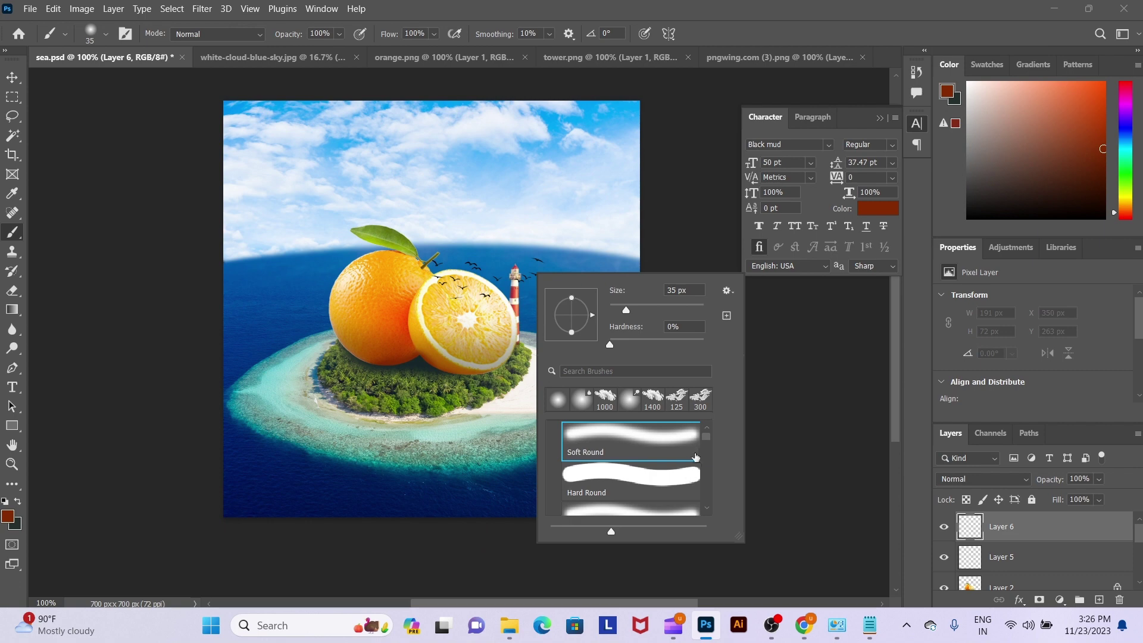
{"action": "left_click_drag", "start_coordinate": [708, 443], "coordinate": [709, 531]}
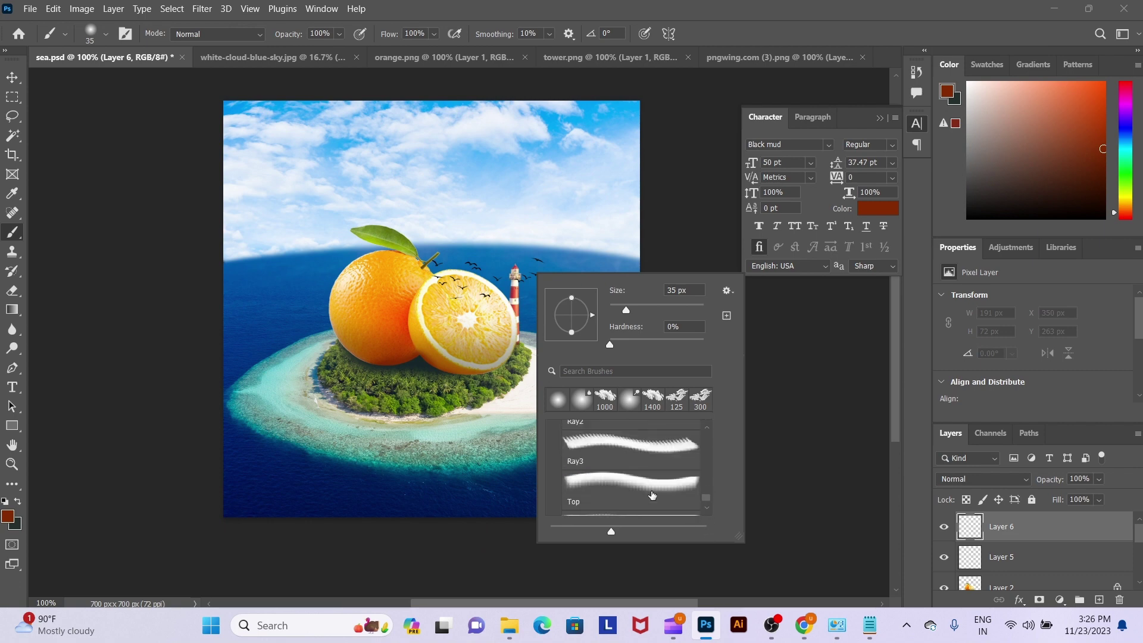
{"action": "scroll", "coordinate": [652, 491], "scroll_direction": "up", "scroll_amount": 1}
{"action": "scroll", "coordinate": [652, 486], "scroll_direction": "up", "scroll_amount": 1}
{"action": "scroll", "coordinate": [652, 481], "scroll_direction": "up", "scroll_amount": 1}
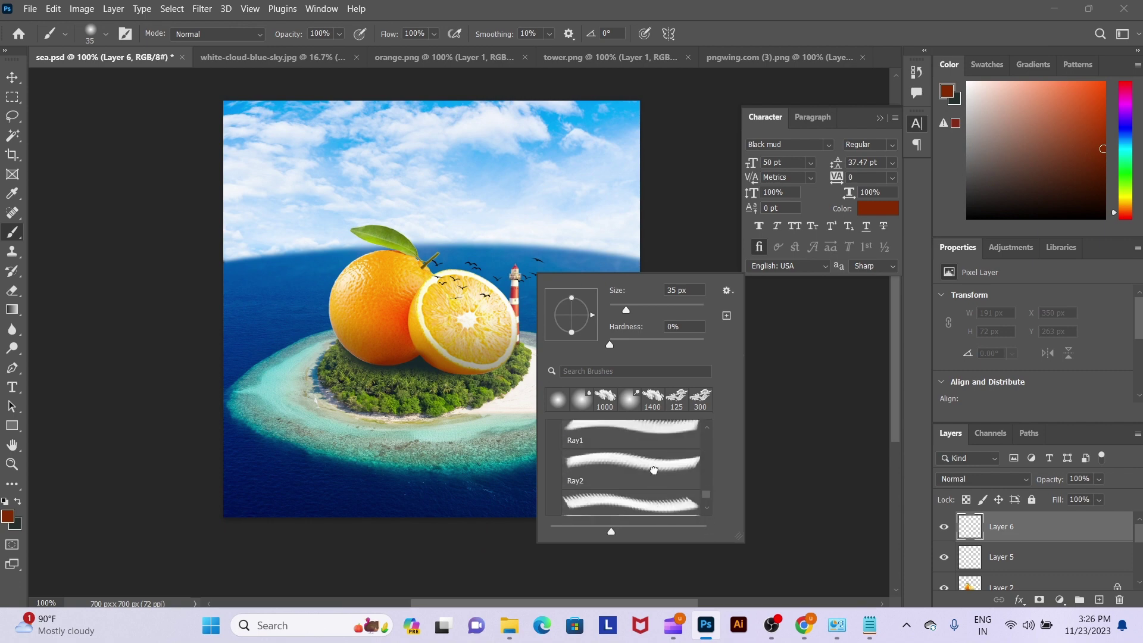
{"action": "double_click", "coordinate": [654, 470]}
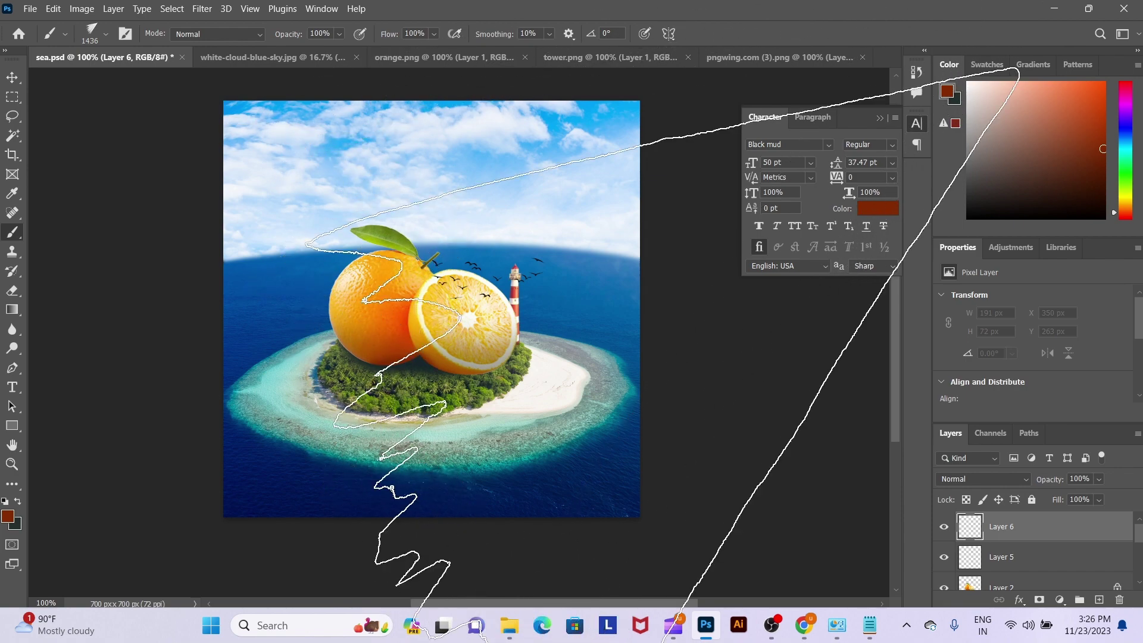
Step: Switch to the 1400 cloud brush at size 300 and stamp a white cloud over the orange slice
{"action": "right_click", "coordinate": [501, 345]}
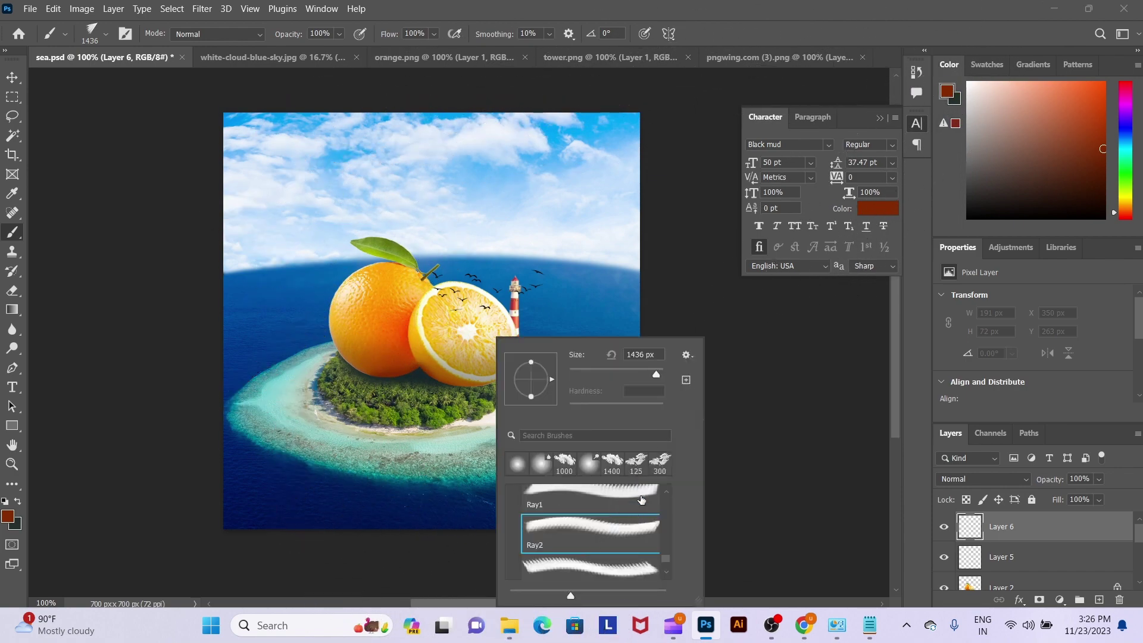
{"action": "left_click", "coordinate": [615, 466]}
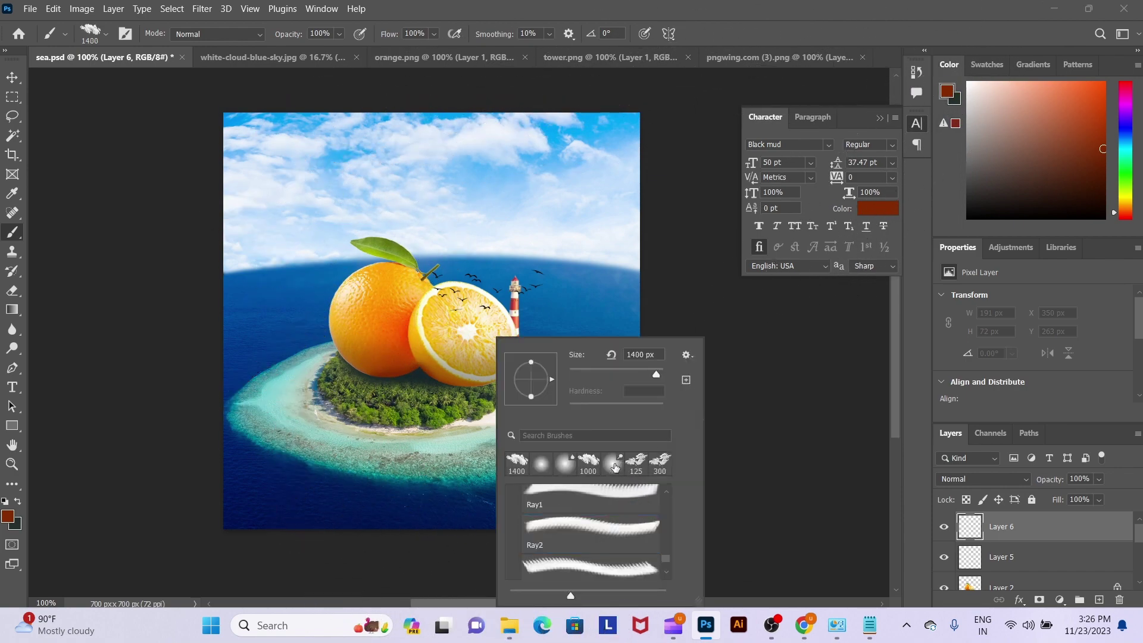
{"action": "double_click", "coordinate": [615, 466]}
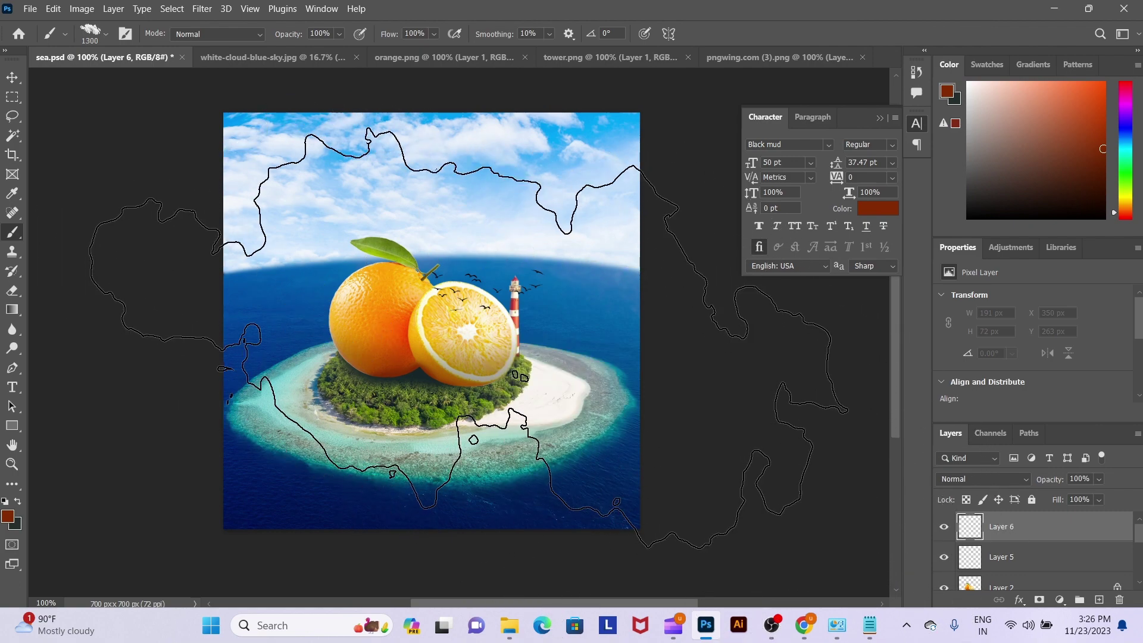
{"action": "key", "text": "bracketleft"}
{"action": "key", "text": "bracketleft"}
{"action": "key", "text": "bracketleft"}
{"action": "left_click_drag", "start_coordinate": [465, 310], "coordinate": [507, 315]}
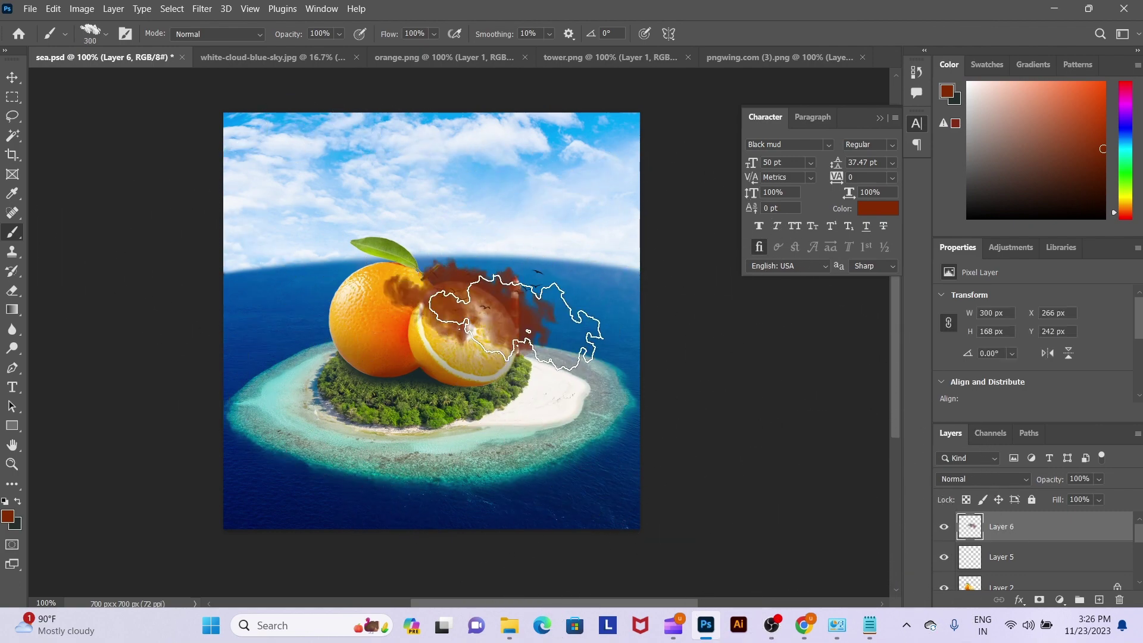
{"action": "key", "text": "ctrl+z"}
{"action": "key", "text": "d"}
{"action": "key", "text": "x"}
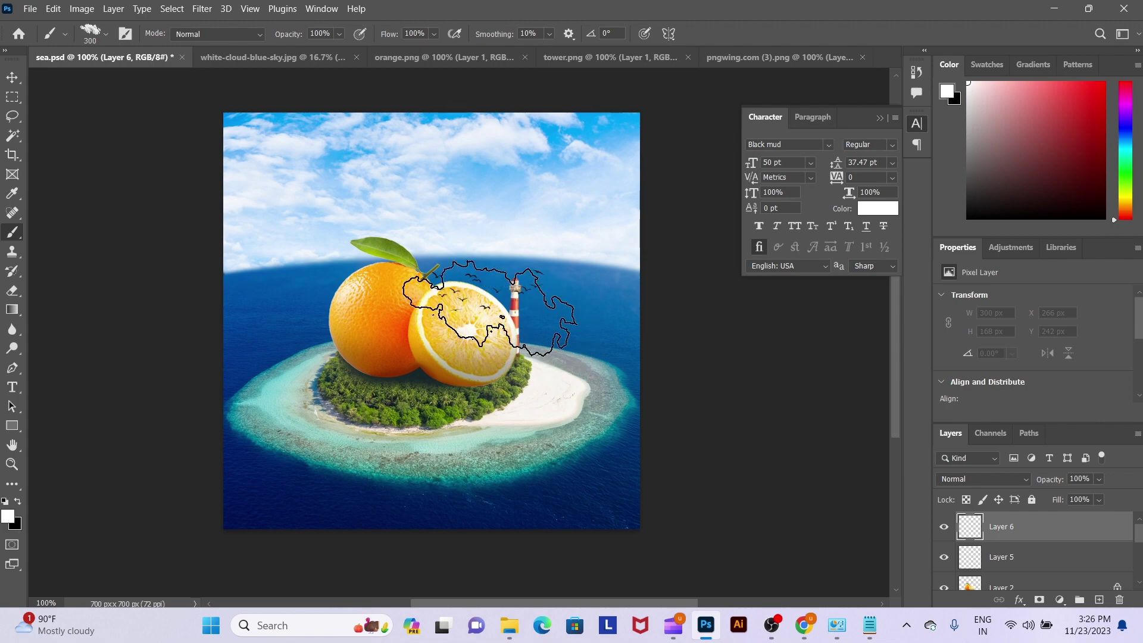
{"action": "left_click", "coordinate": [476, 287]}
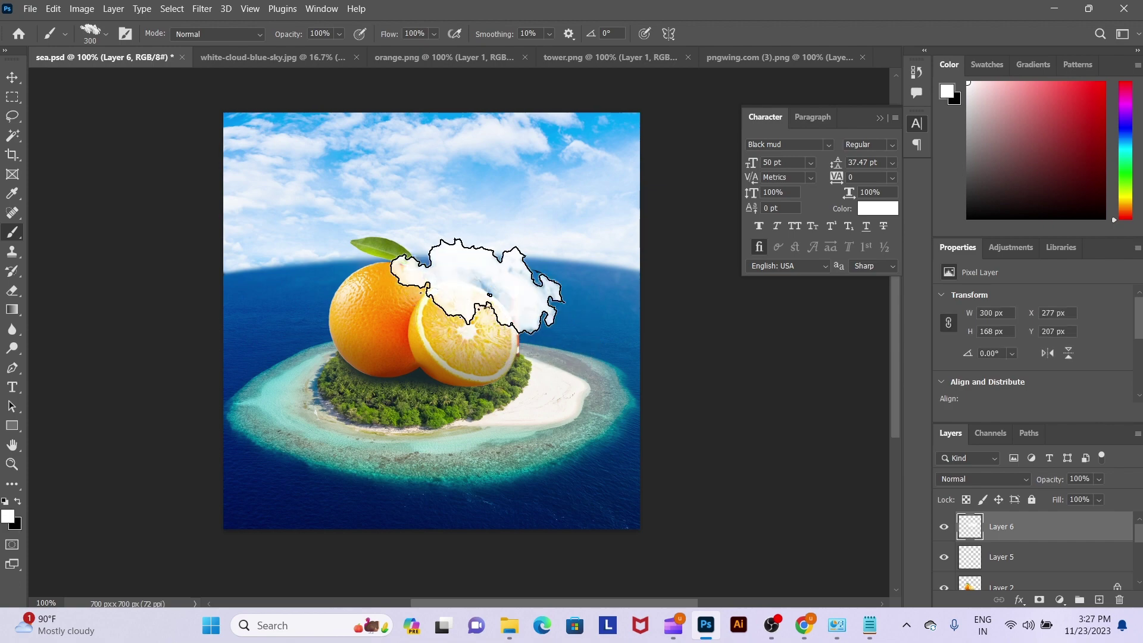
Step: Put the cloud behind the birds, scaled to about 80% over the orange tops, and nudge the birds right
{"action": "key", "text": "v"}
{"action": "key", "text": "ctrl+o"}
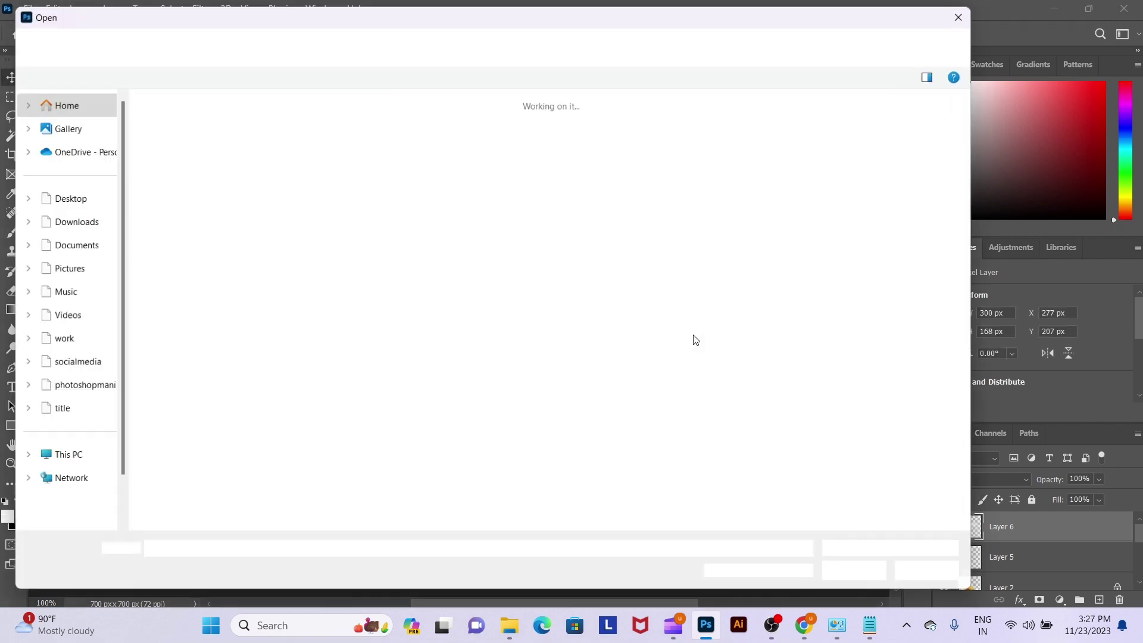
{"action": "key", "text": "Escape"}
{"action": "key", "text": "ctrl+bracketleft"}
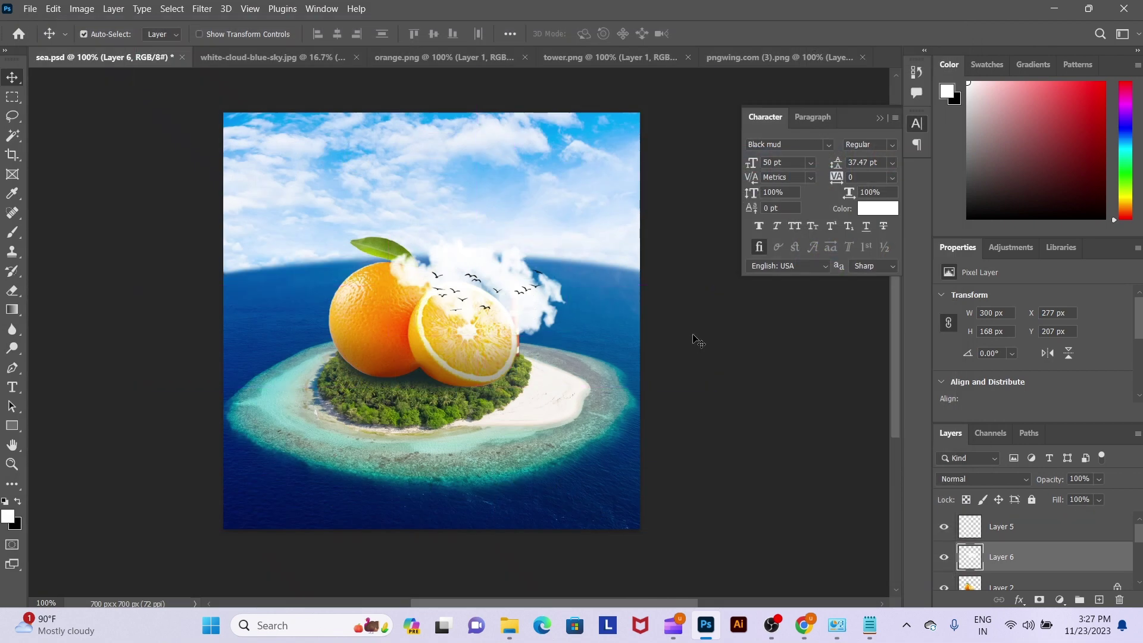
{"action": "left_click_drag", "start_coordinate": [542, 296], "coordinate": [449, 357]}
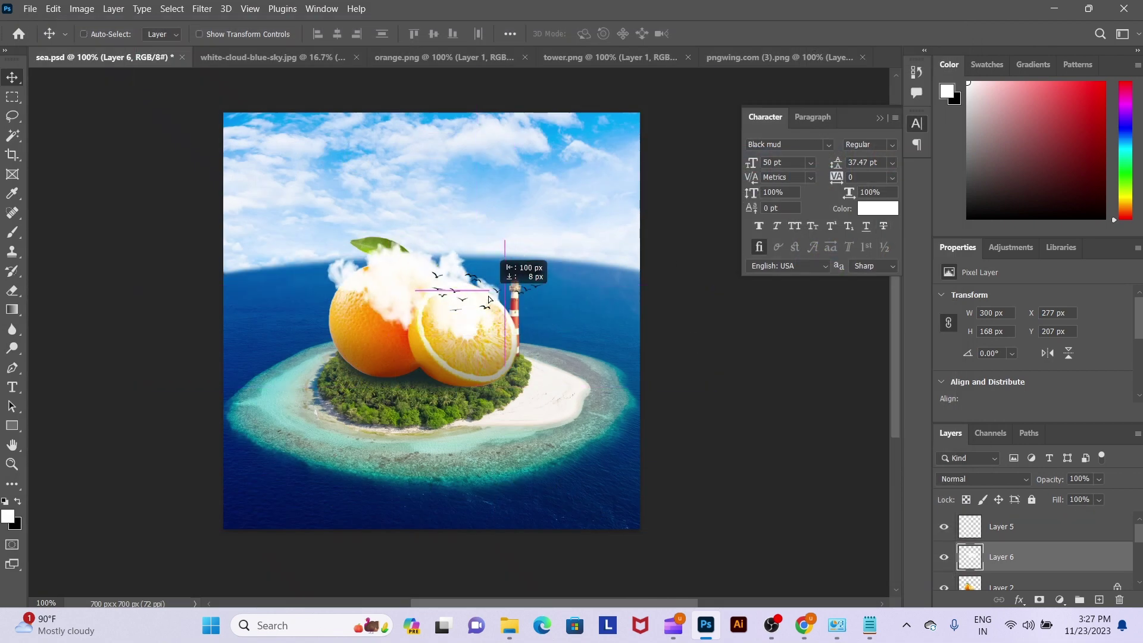
{"action": "key", "text": "ctrl+t"}
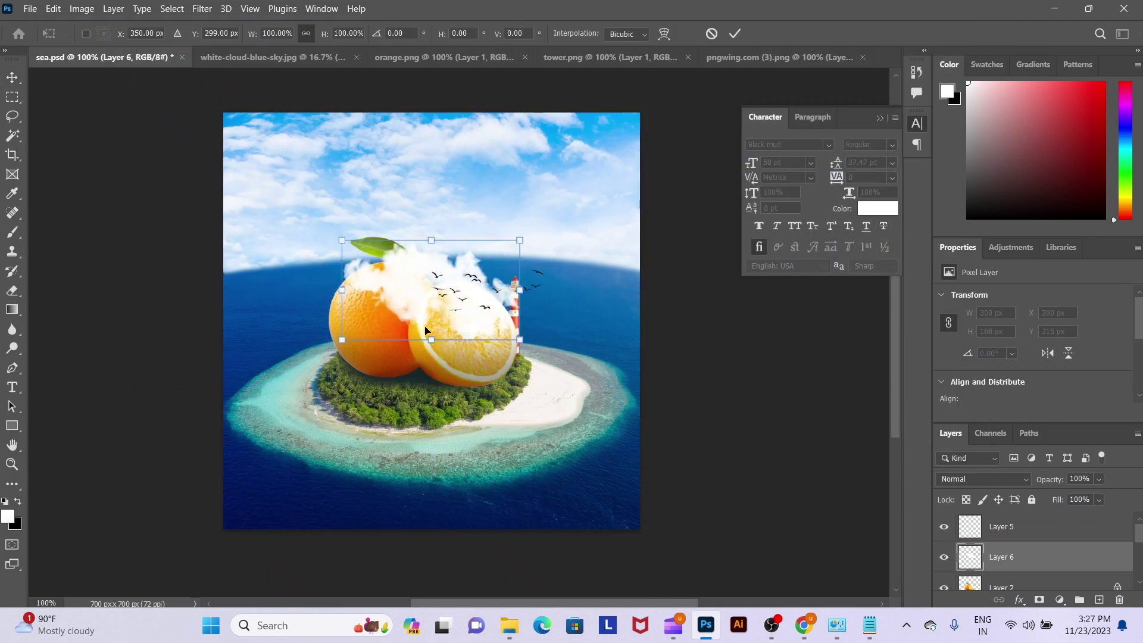
{"action": "left_click_drag", "start_coordinate": [432, 334], "coordinate": [431, 320]}
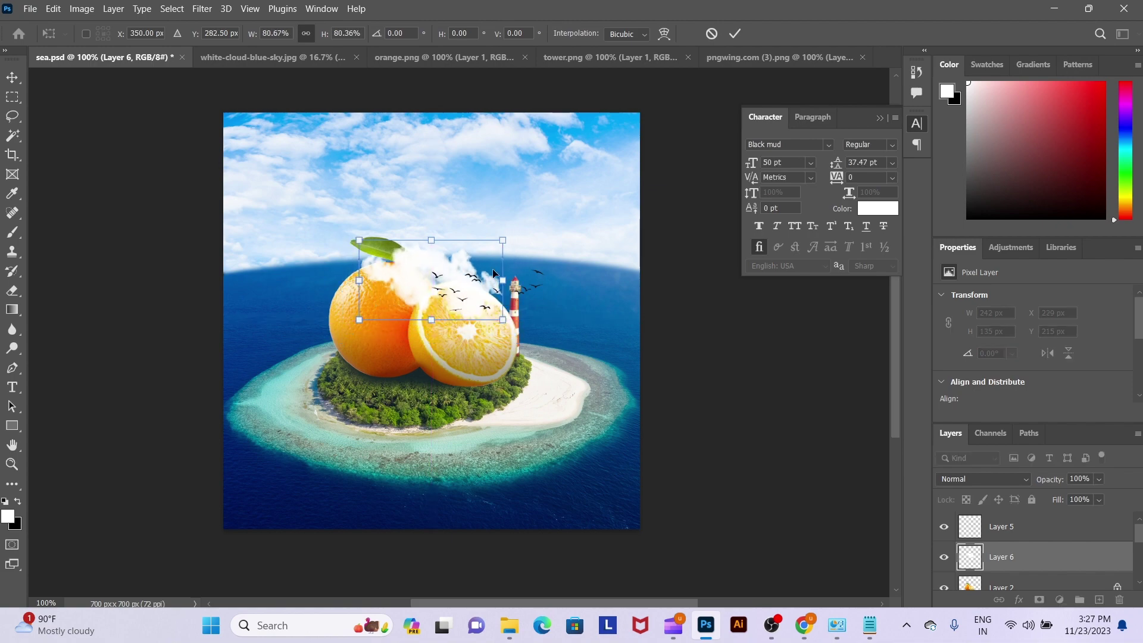
{"action": "left_click_drag", "start_coordinate": [492, 272], "coordinate": [507, 273]}
{"action": "key", "text": "Return"}
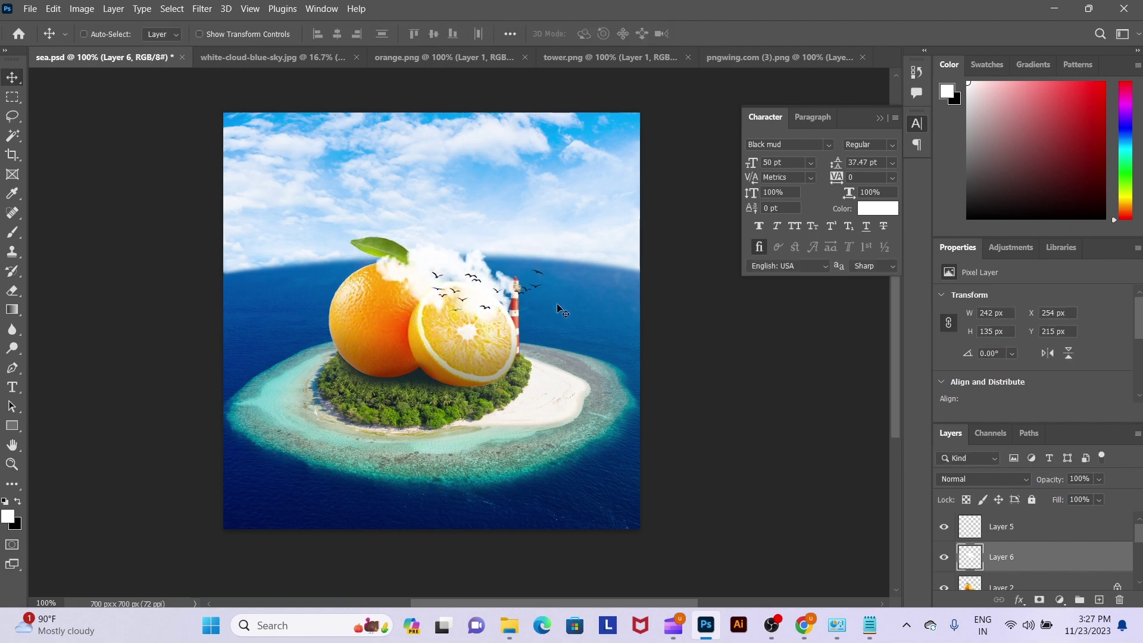
{"action": "double_click", "coordinate": [495, 300]}
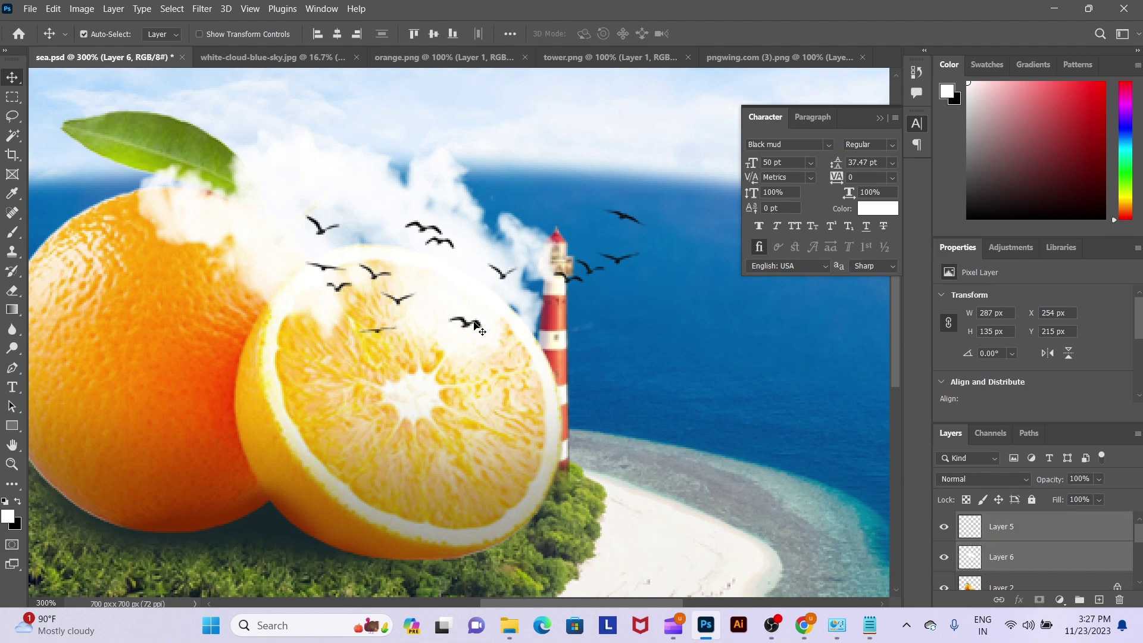
{"action": "mouse_move", "coordinate": [473, 292]}
{"action": "left_mouse_down"}
{"action": "mouse_move", "coordinate": [518, 308]}
{"action": "mouse_move", "coordinate": [541, 296]}
{"action": "left_mouse_up"}
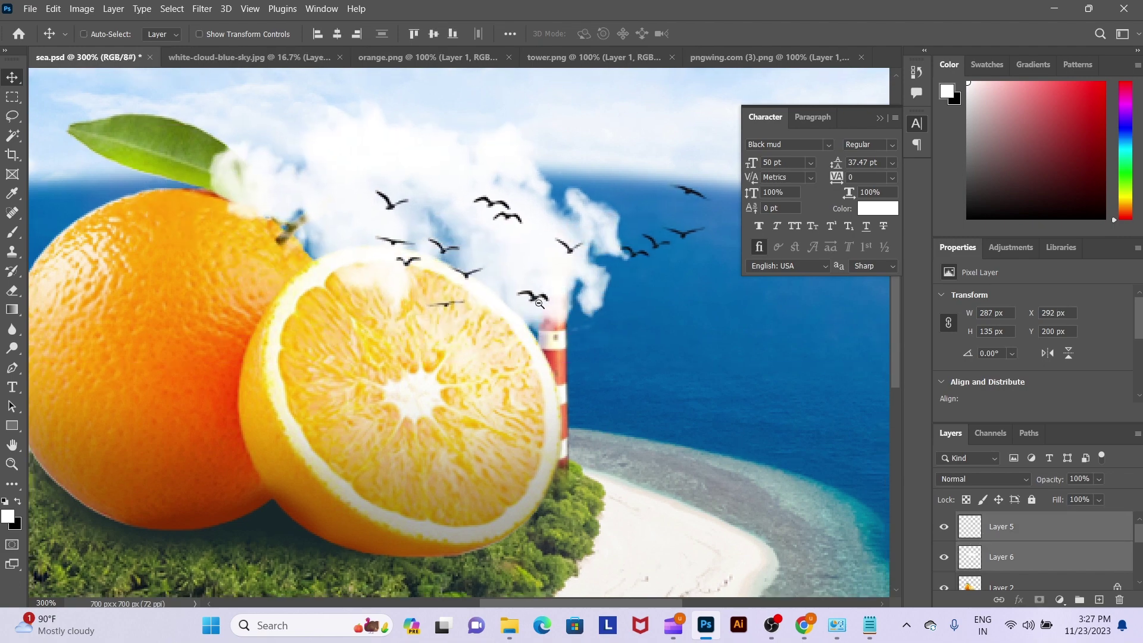
{"action": "key", "text": "ctrl+1"}
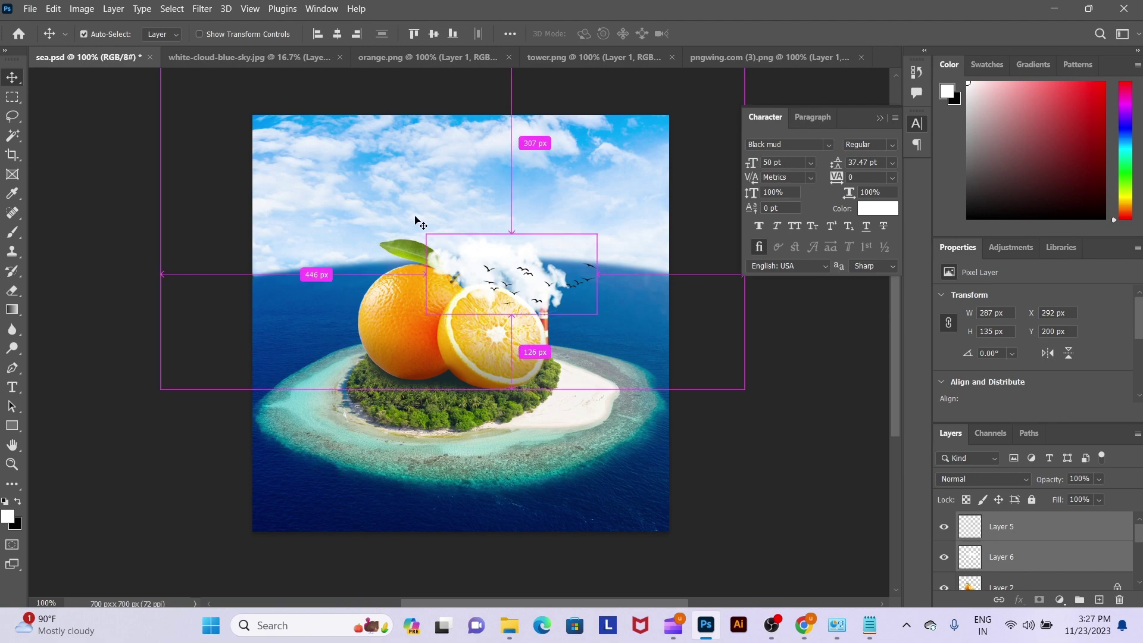
Step: Open the sun flare image pngwing.com (5).png from Downloads
{"action": "key", "text": "ctrl+o"}
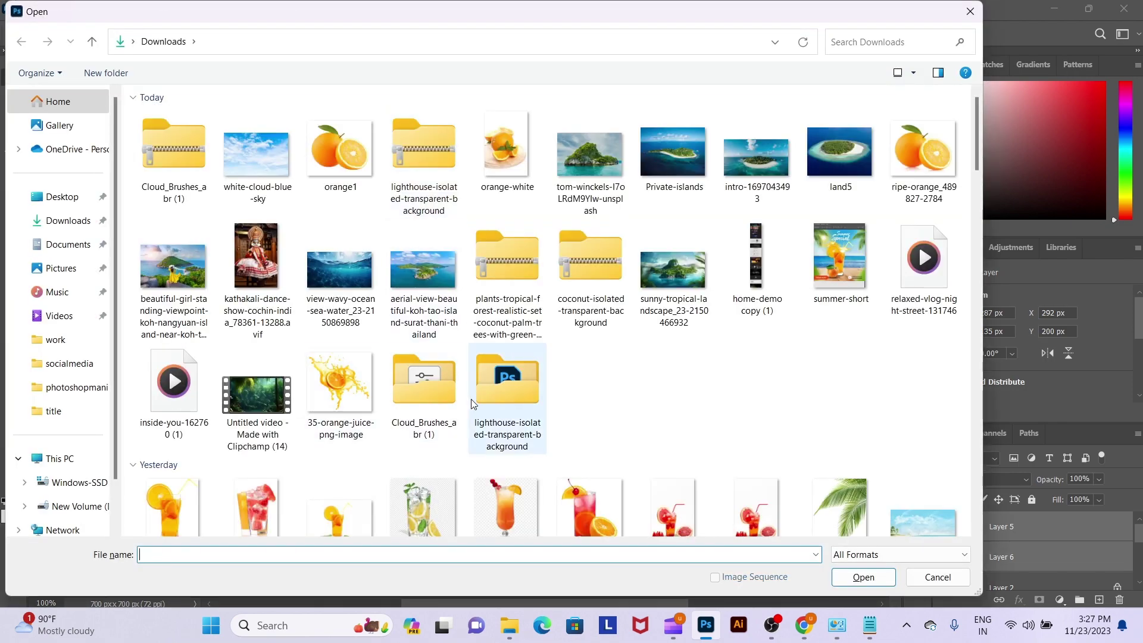
{"action": "scroll", "coordinate": [476, 402], "scroll_direction": "down", "scroll_amount": 10}
{"action": "scroll", "coordinate": [477, 402], "scroll_direction": "down", "scroll_amount": 5}
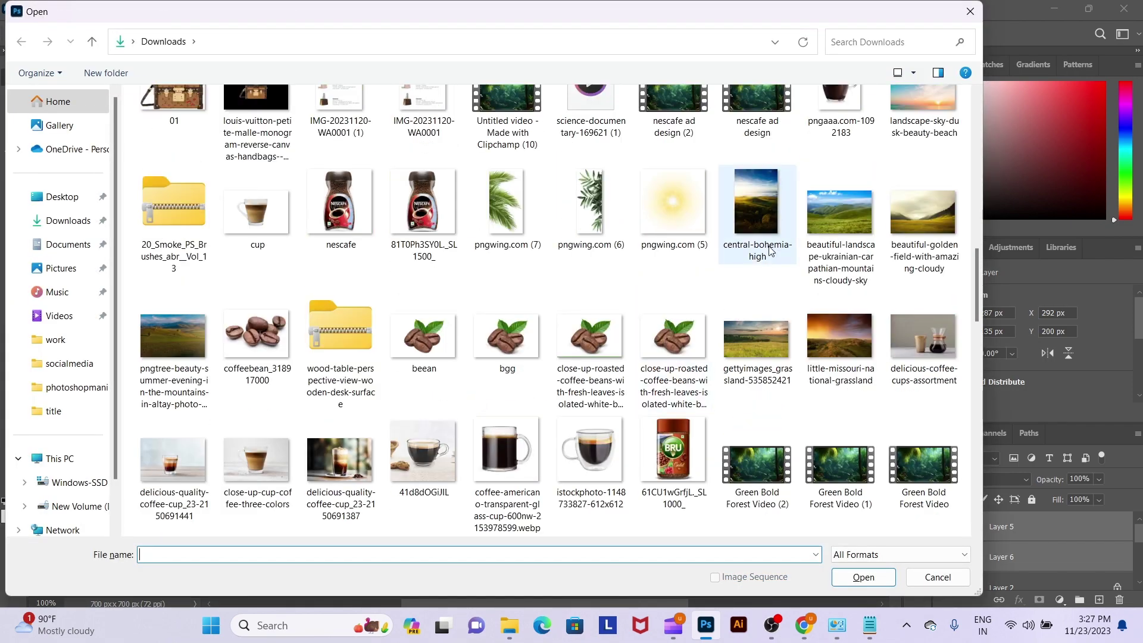
{"action": "double_click", "coordinate": [703, 225]}
Step: Drag the sun flare into sea.psd's upper-left sky and raise its Lightness to +37
{"action": "mouse_move", "coordinate": [470, 322]}
{"action": "left_mouse_down"}
{"action": "mouse_move", "coordinate": [86, 37]}
{"action": "mouse_move", "coordinate": [85, 57]}
{"action": "left_mouse_up"}
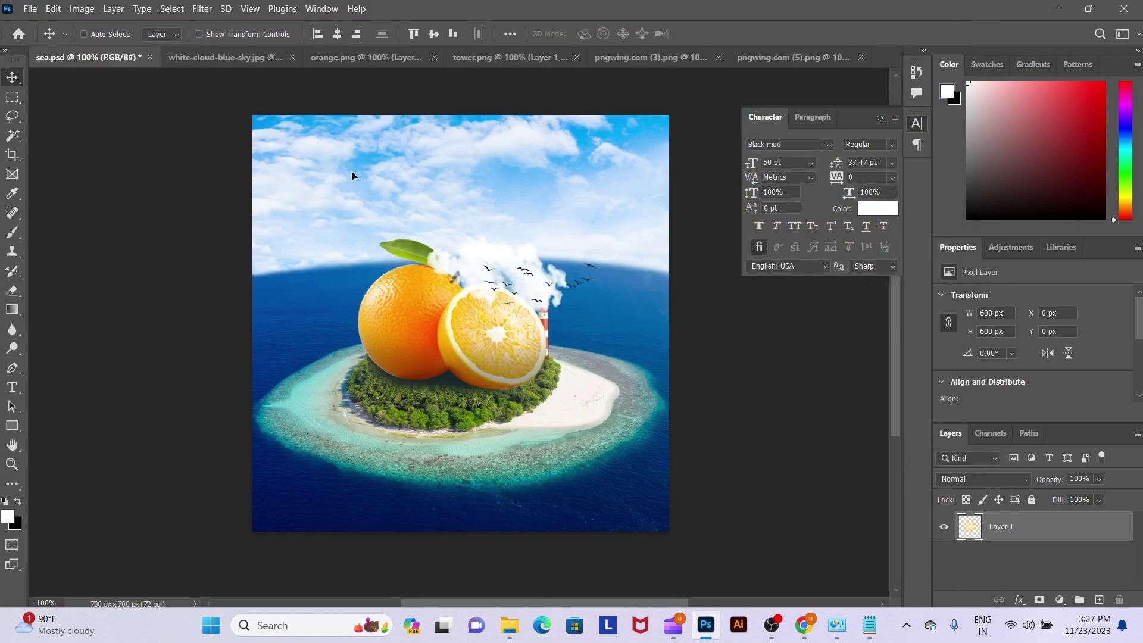
{"action": "mouse_move", "coordinate": [351, 176]}
{"action": "left_mouse_down"}
{"action": "mouse_move", "coordinate": [365, 186]}
{"action": "mouse_move", "coordinate": [352, 197]}
{"action": "left_mouse_up"}
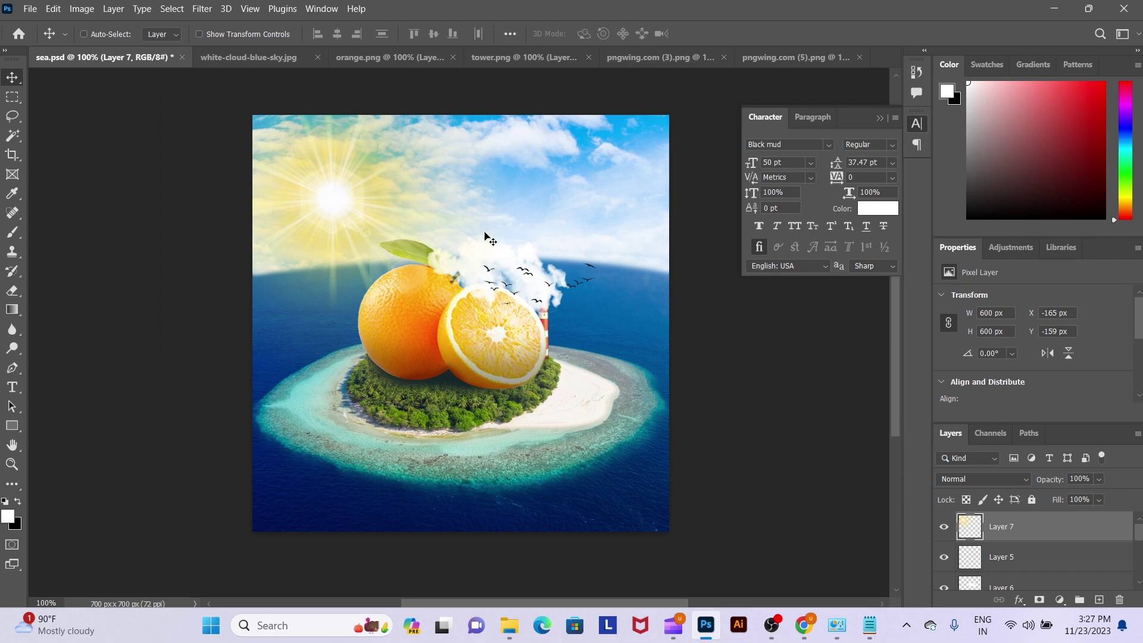
{"action": "key", "text": "ctrl+u"}
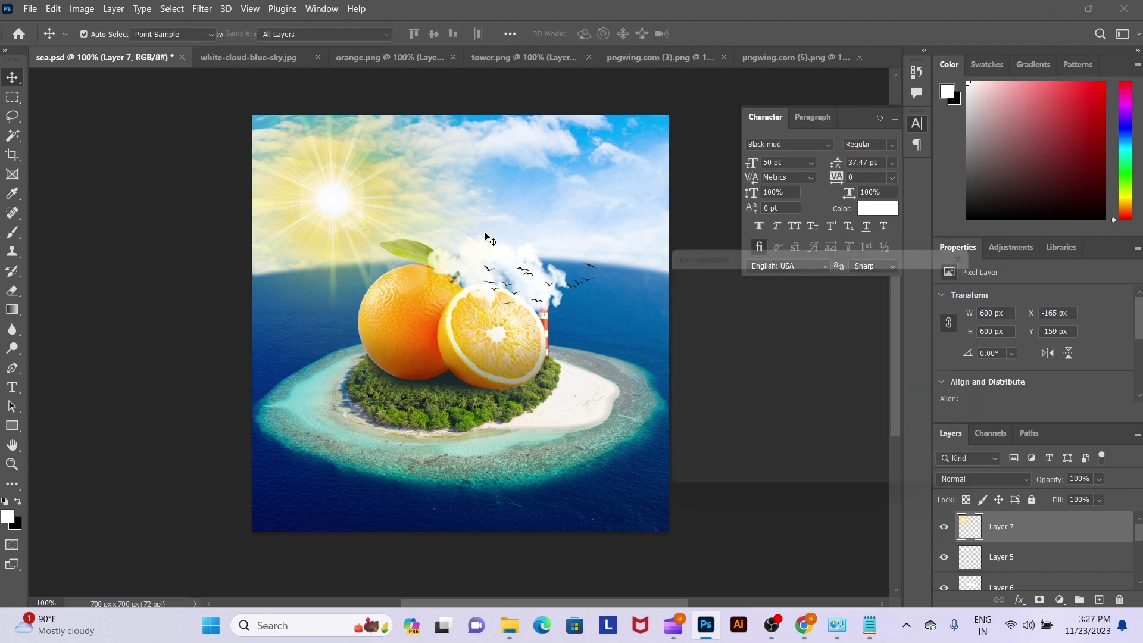
{"action": "left_click_drag", "start_coordinate": [791, 426], "coordinate": [818, 426]}
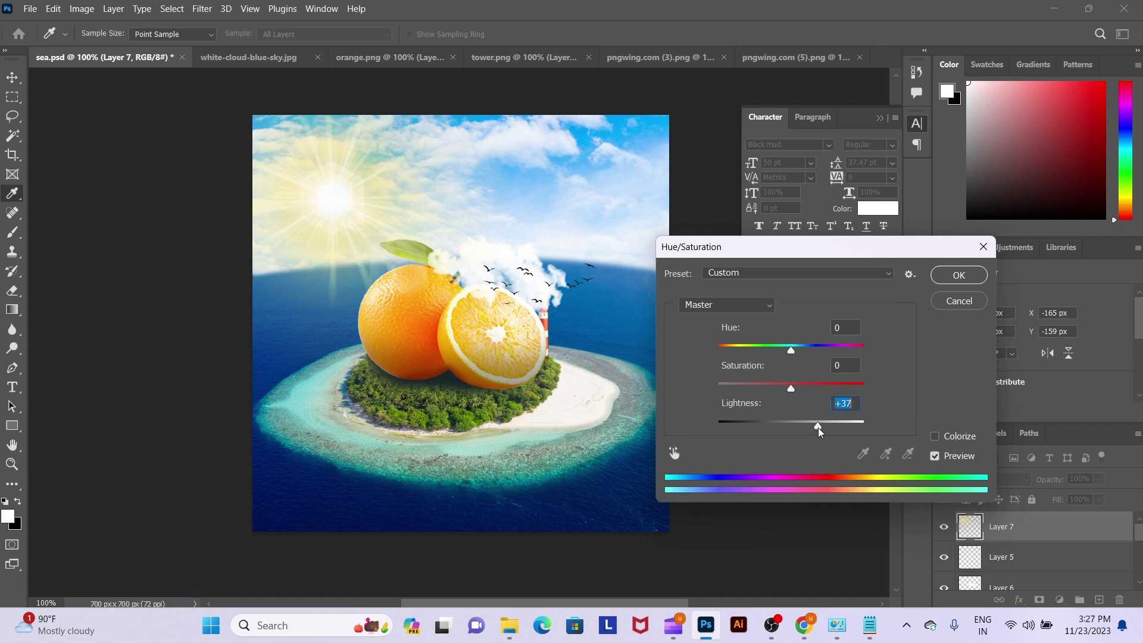
{"action": "key", "text": "Return"}
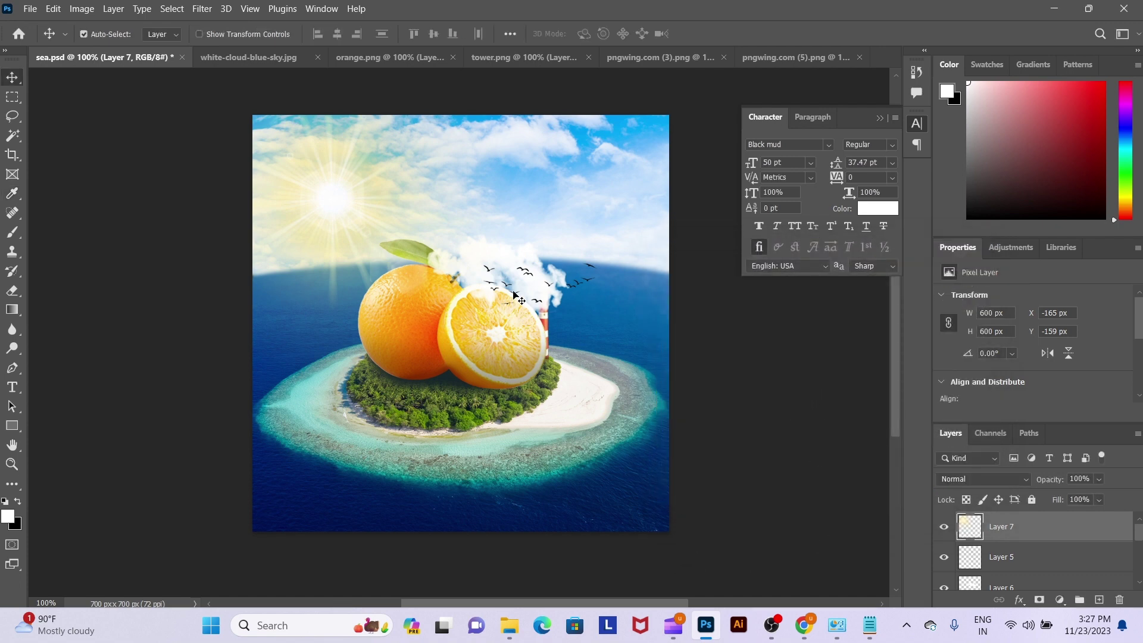
{"action": "key", "text": "ctrl+shift+n"}
Step: On Layer 8, enlarge the cloud brush to 700 and try lower-left cloud stamps, undoing both
{"action": "key", "text": "Return"}
{"action": "key", "text": "b"}
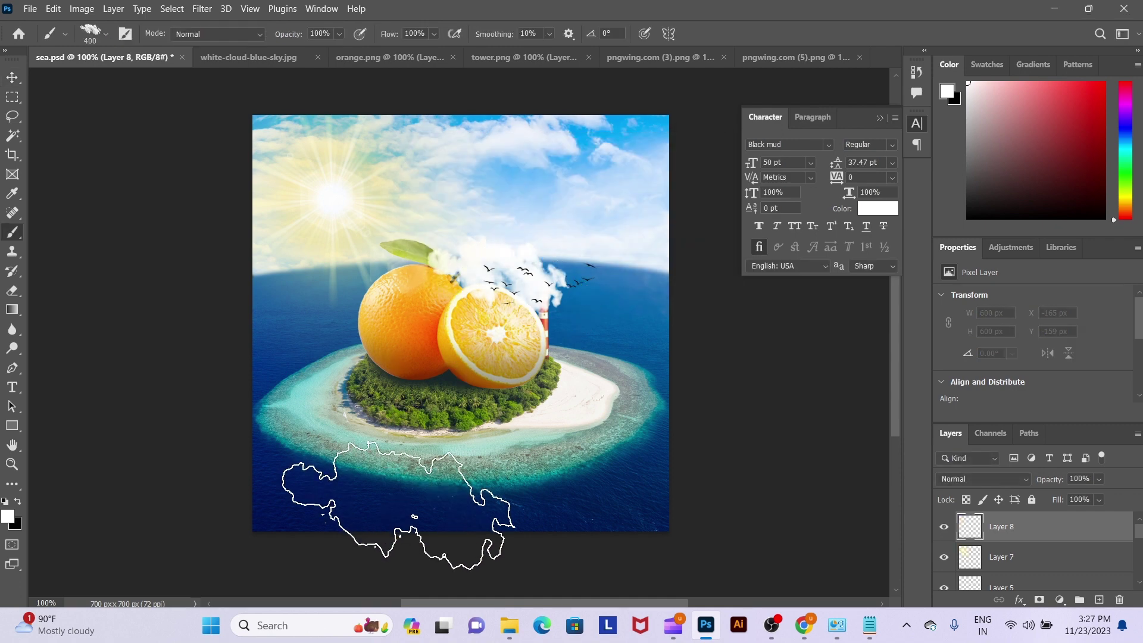
{"action": "key", "text": "bracketright"}
{"action": "key", "text": "bracketright"}
{"action": "key", "text": "bracketright"}
{"action": "left_click", "coordinate": [269, 506]}
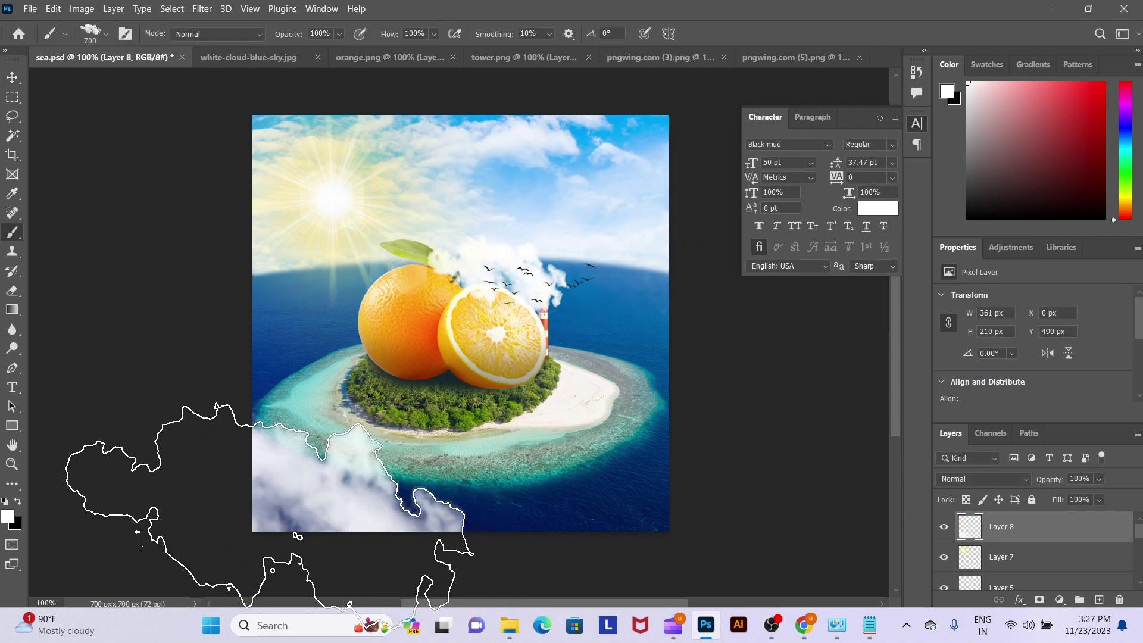
{"action": "key", "text": "ctrl+z"}
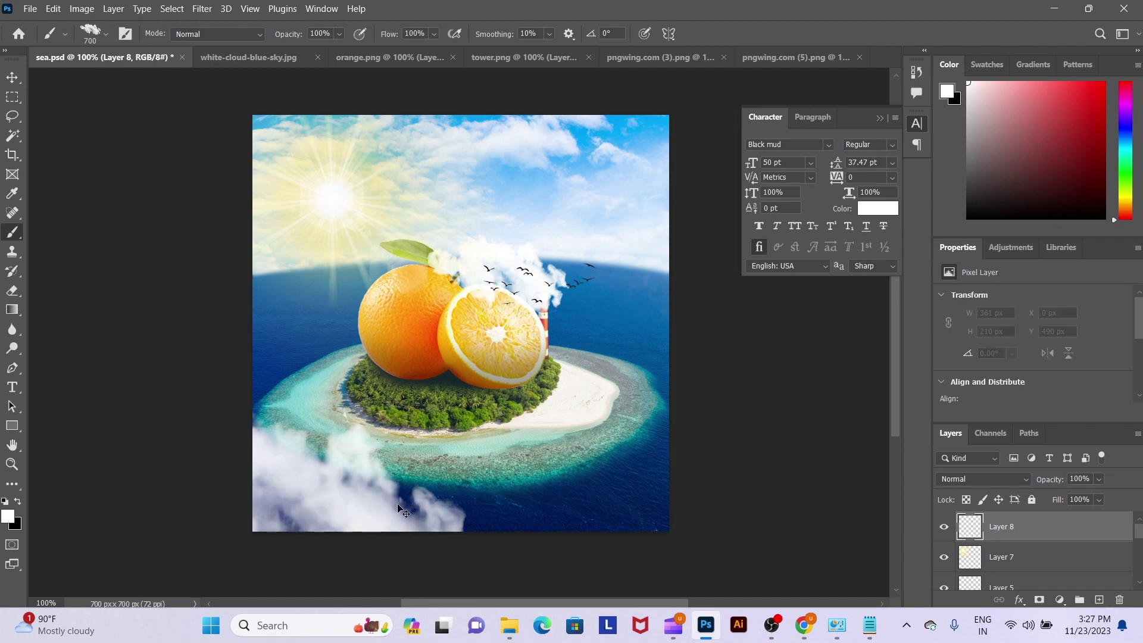
{"action": "left_click", "coordinate": [312, 500]}
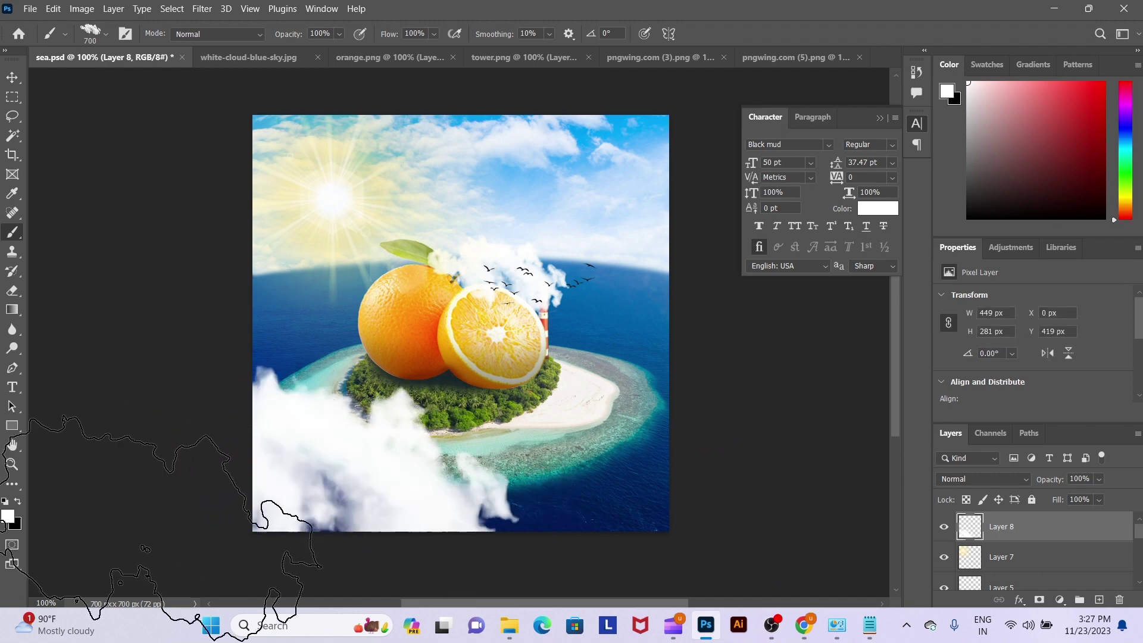
{"action": "key", "text": "ctrl+z"}
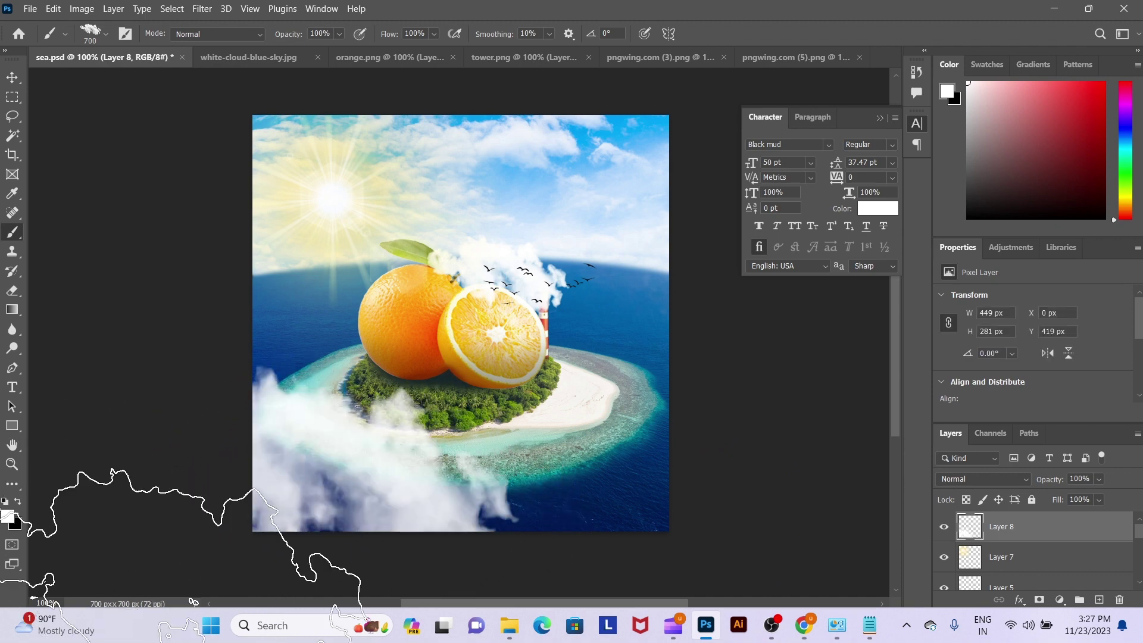
Step: Stamp smaller white clouds along the right edge beside the island
{"action": "key", "text": "f"}
{"action": "mouse_move", "coordinate": [617, 401]}
{"action": "left_mouse_down"}
{"action": "mouse_move", "coordinate": [718, 400]}
{"action": "mouse_move", "coordinate": [563, 412]}
{"action": "left_mouse_up"}
{"action": "key", "text": "["}
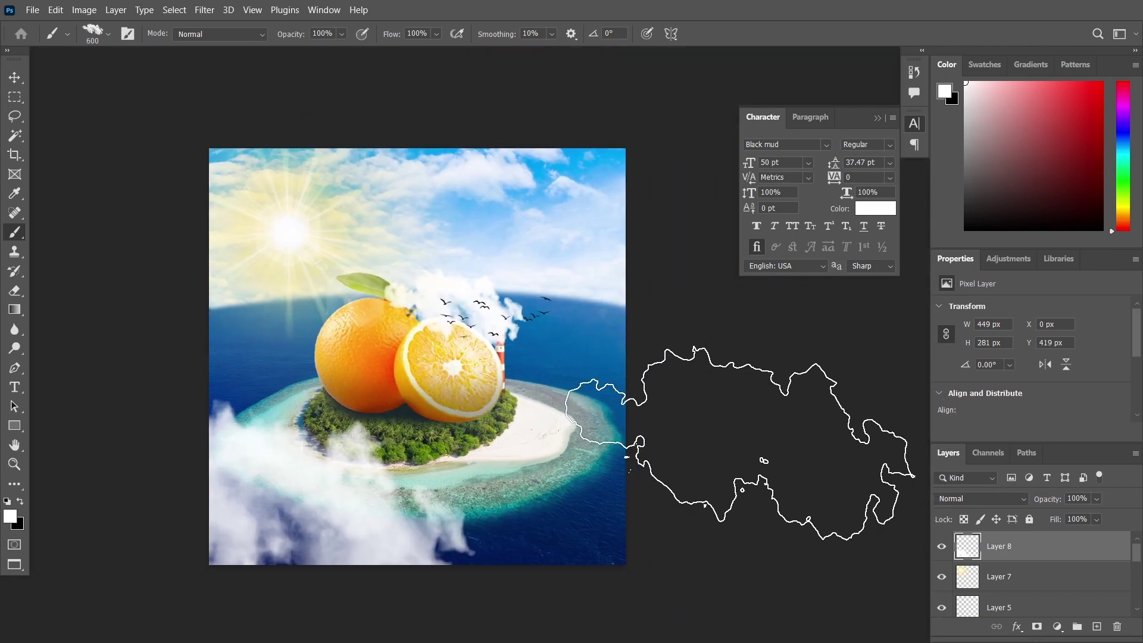
{"action": "left_click", "coordinate": [741, 441]}
{"action": "key", "text": "["}
{"action": "key", "text": "["}
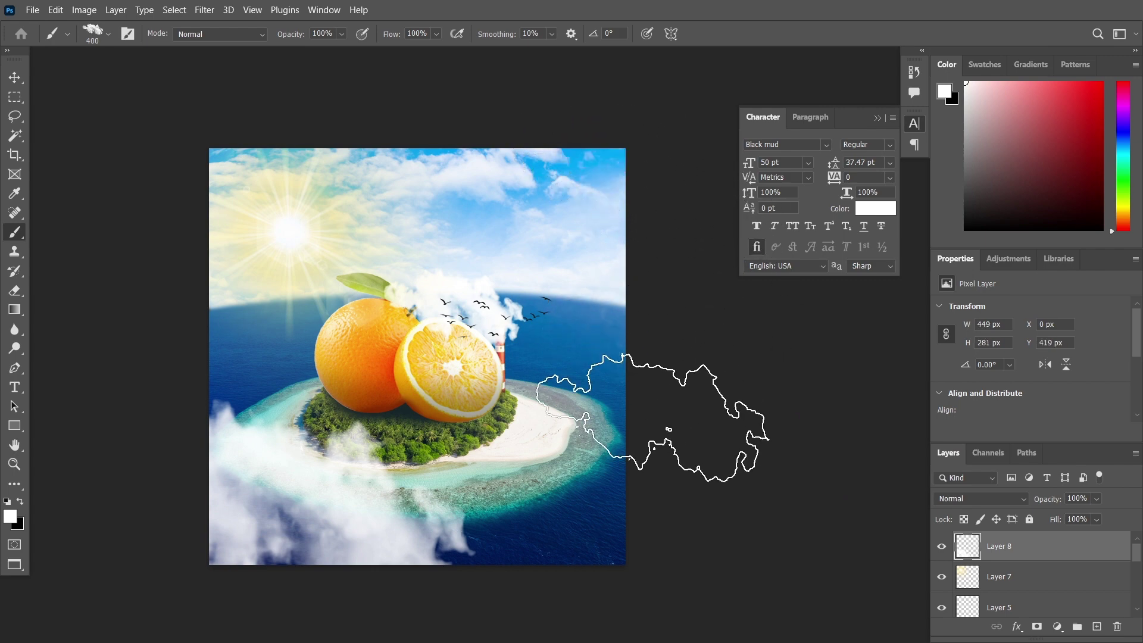
{"action": "left_click", "coordinate": [655, 416]}
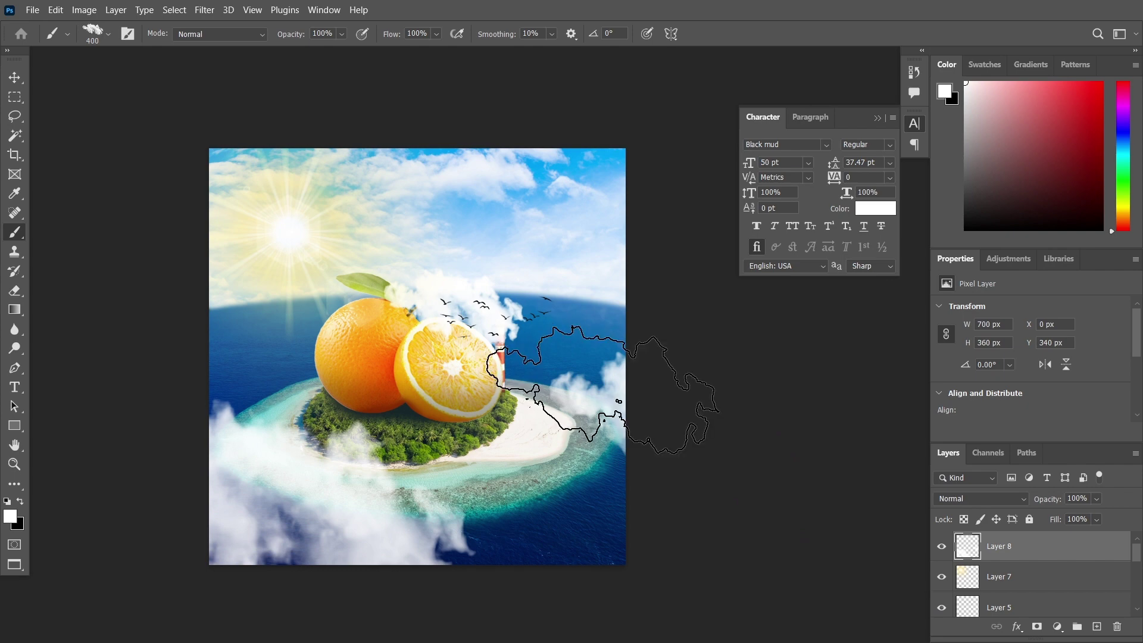
Step: Select Layer 6 and nudge its clouds slightly
{"action": "key", "text": "v"}
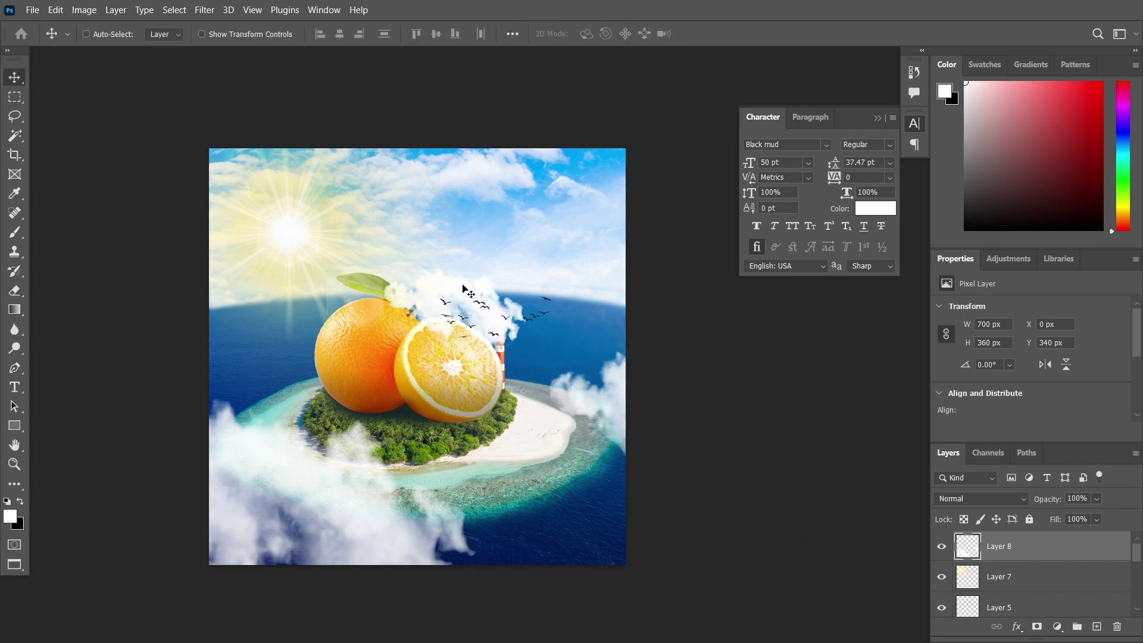
{"action": "right_click", "coordinate": [468, 292]}
{"action": "left_click", "coordinate": [485, 297]}
{"action": "mouse_move", "coordinate": [474, 280]}
{"action": "left_mouse_down"}
{"action": "mouse_move", "coordinate": [483, 286]}
{"action": "mouse_move", "coordinate": [472, 284]}
{"action": "left_mouse_up"}
Step: Add new Layer 9 and select the Soft Round brush
{"action": "key", "text": "ctrl+shift+n"}
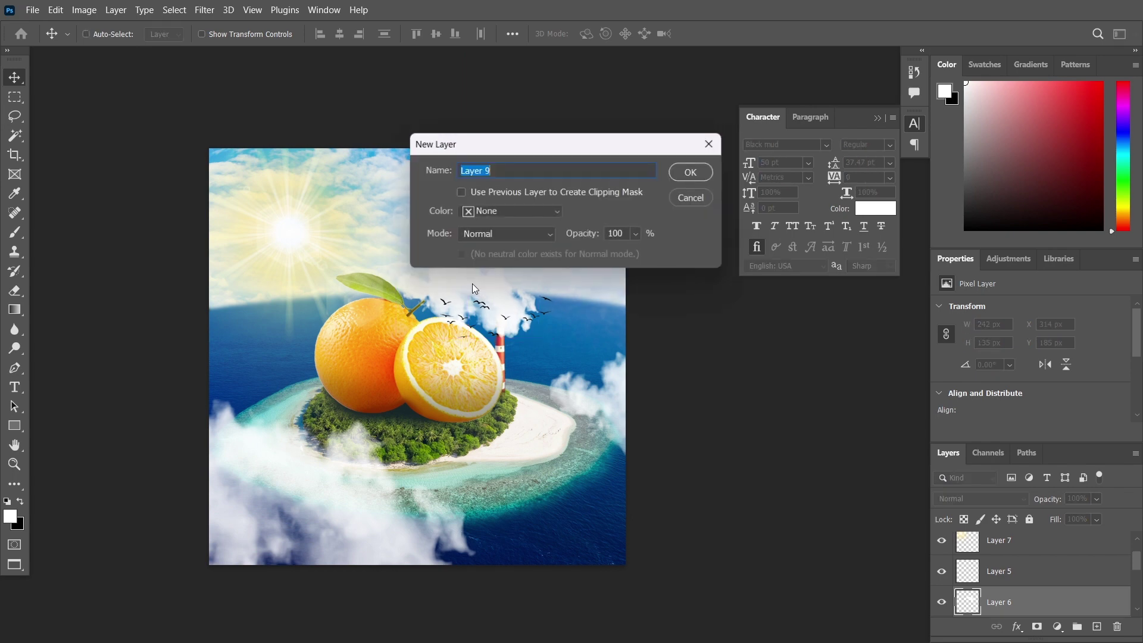
{"action": "key", "text": "Return"}
{"action": "key", "text": "b"}
{"action": "right_click", "coordinate": [437, 364]}
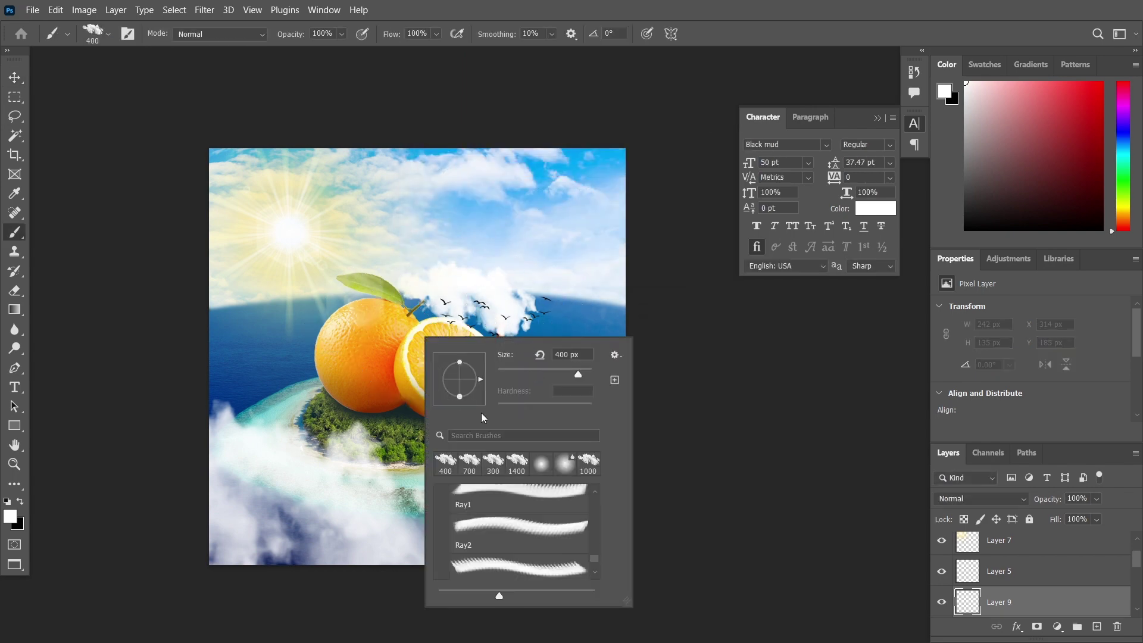
{"action": "left_click", "coordinate": [544, 459]}
{"action": "key", "text": "Return"}
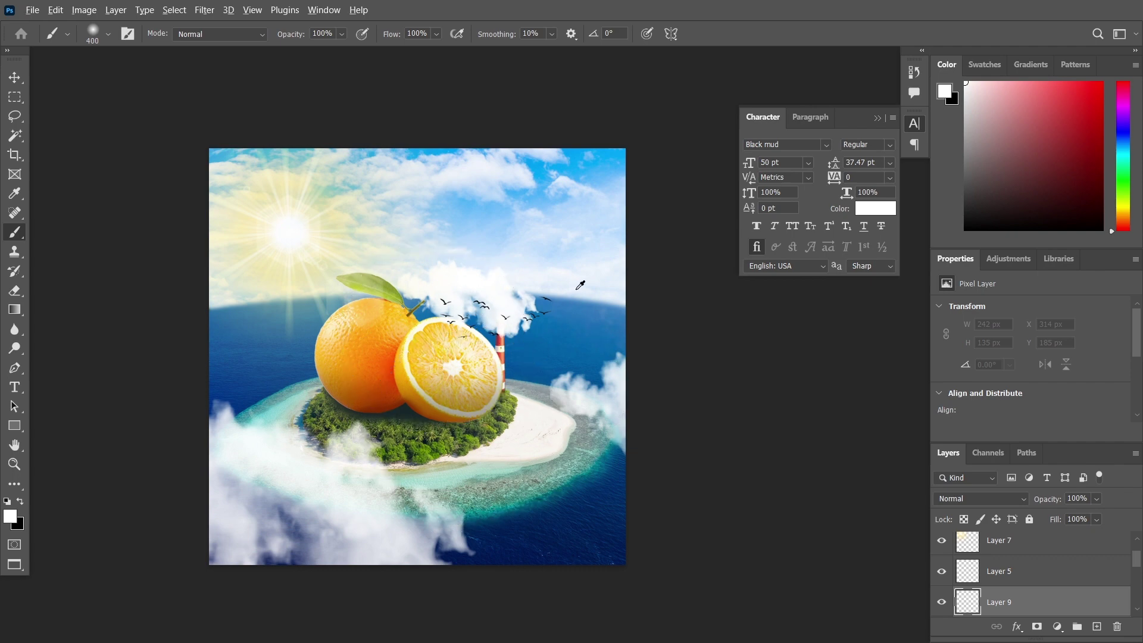
Step: Paint light-blue dabs over the oranges, then send the layer below the island's Layer 0
{"action": "left_click", "coordinate": [593, 284], "text": "alt"}
{"action": "key", "text": "bracketright"}
{"action": "key", "text": "bracketright"}
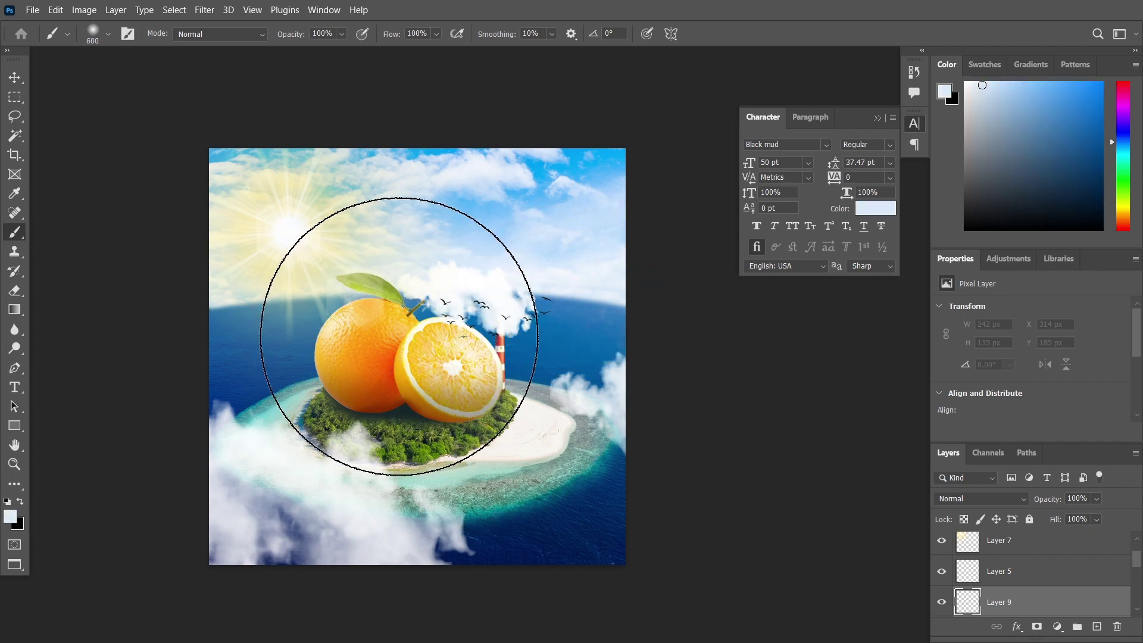
{"action": "left_click", "coordinate": [405, 301]}
{"action": "left_click", "coordinate": [402, 321]}
{"action": "key", "text": "v"}
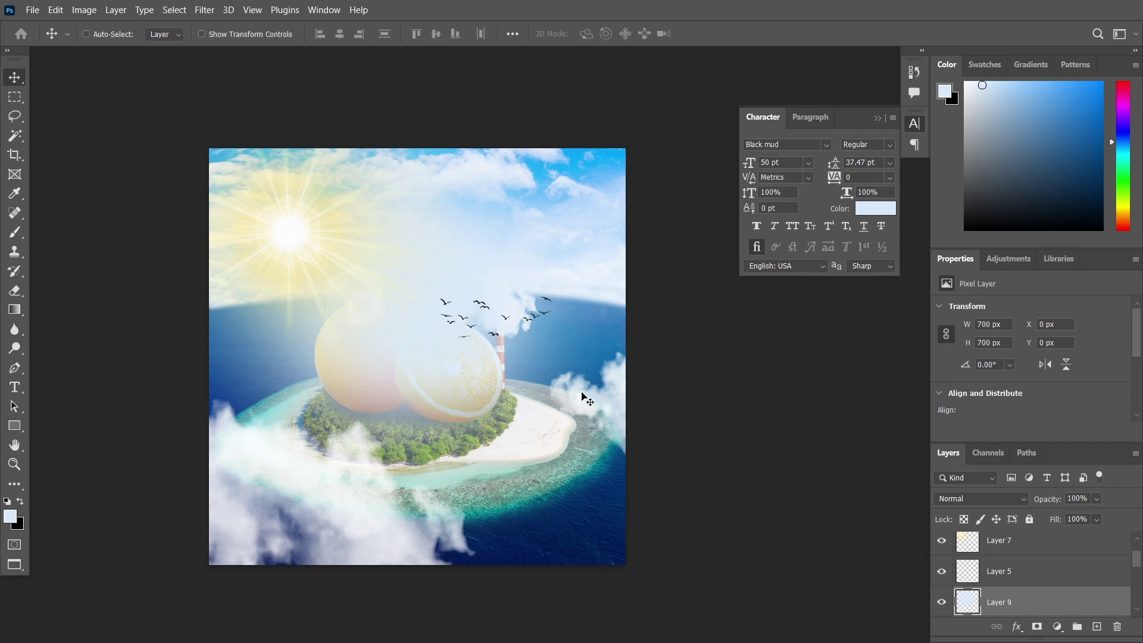
{"action": "key", "text": "ctrl+bracketleft"}
{"action": "key", "text": "ctrl+bracketleft"}
{"action": "key", "text": "ctrl+bracketleft"}
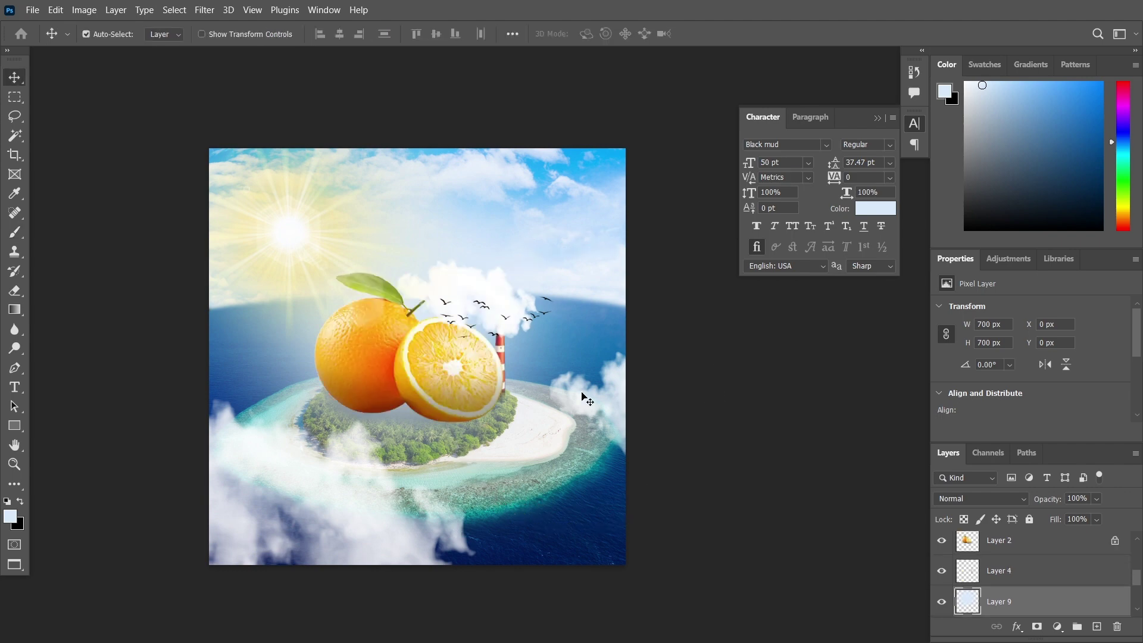
{"action": "key", "text": "ctrl+bracketleft"}
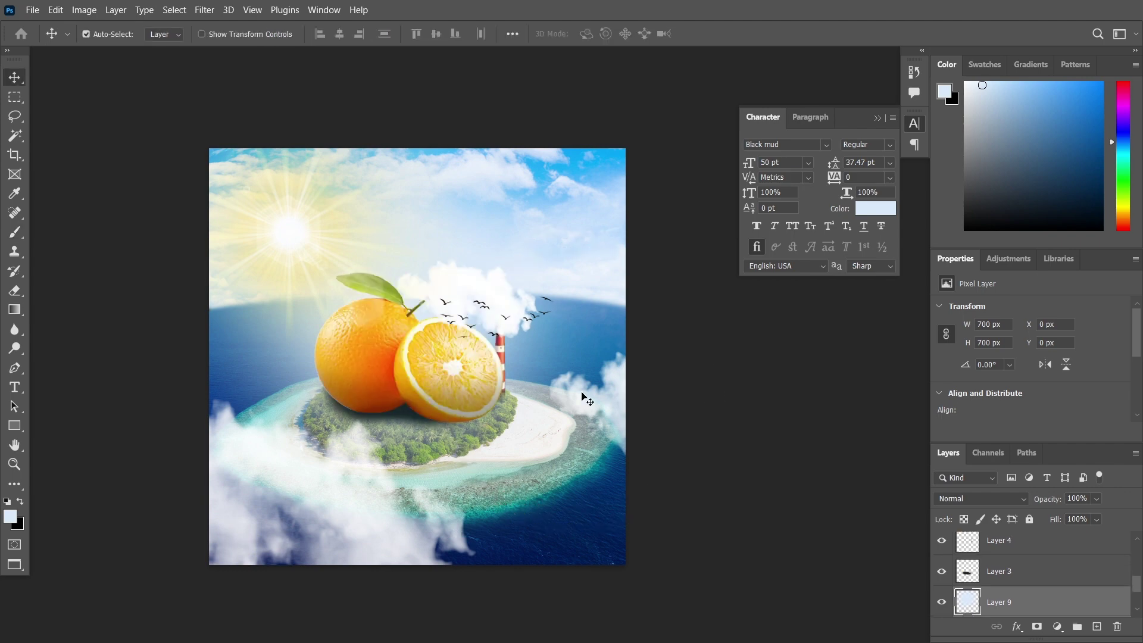
{"action": "key", "text": "ctrl+bracketleft"}
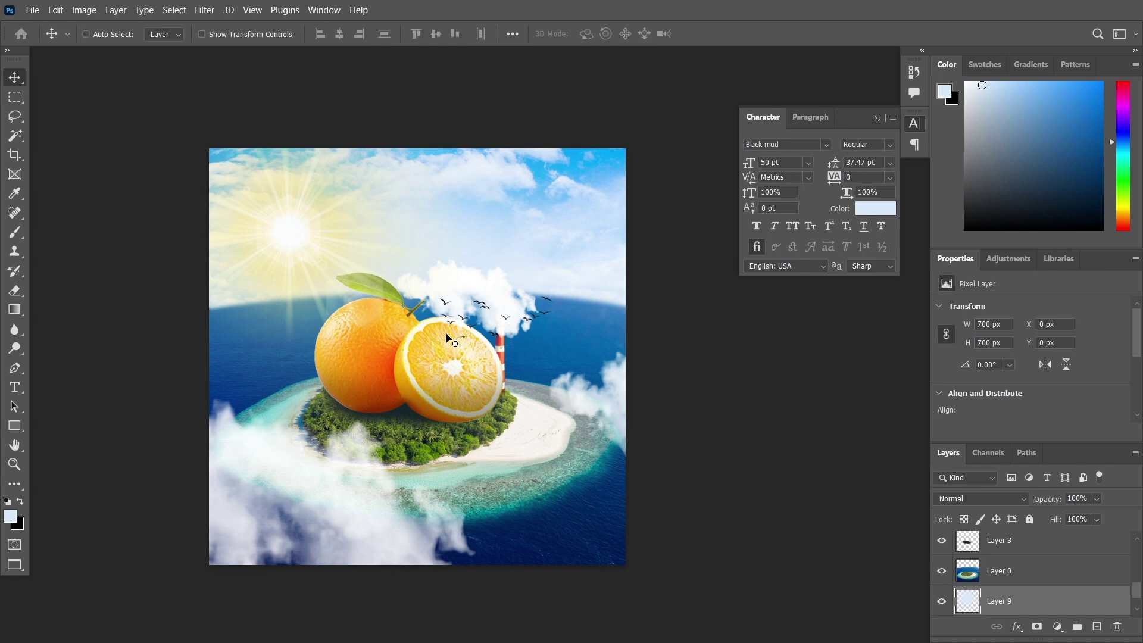
Step: Raise the light-blue glow above the island, scale it to about 487 px and place it behind the oranges
{"action": "mouse_move", "coordinate": [448, 338]}
{"action": "left_mouse_down"}
{"action": "mouse_move", "coordinate": [453, 250]}
{"action": "mouse_move", "coordinate": [447, 273]}
{"action": "left_mouse_up"}
{"action": "key", "text": "ctrl+bracketright"}
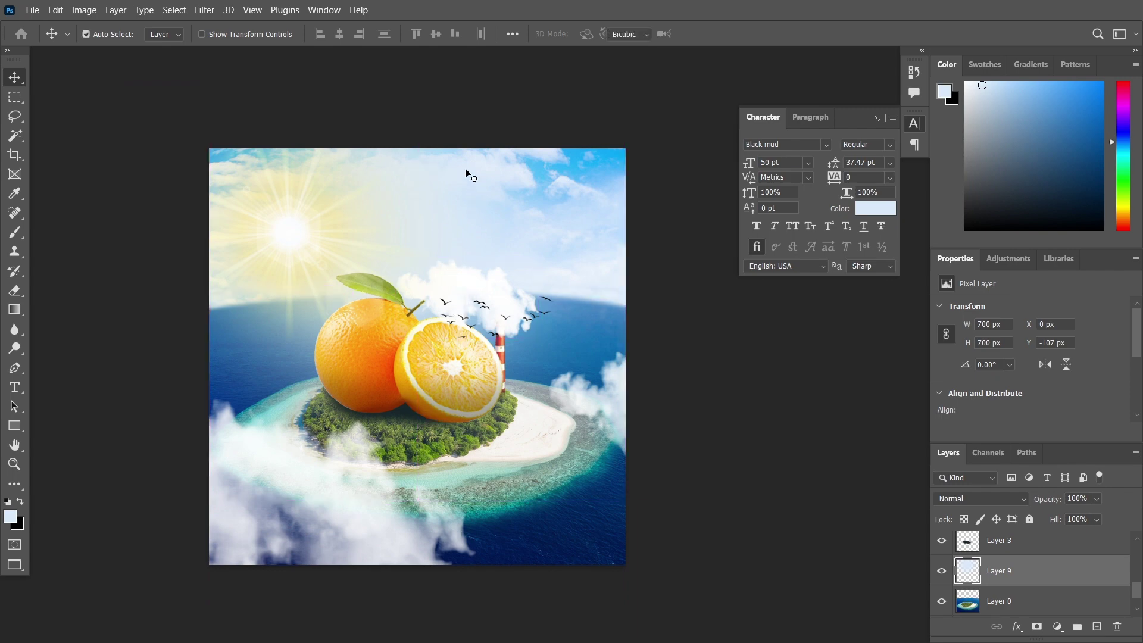
{"action": "key", "text": "ctrl+t"}
{"action": "left_click_drag", "start_coordinate": [417, 84], "coordinate": [435, 218]}
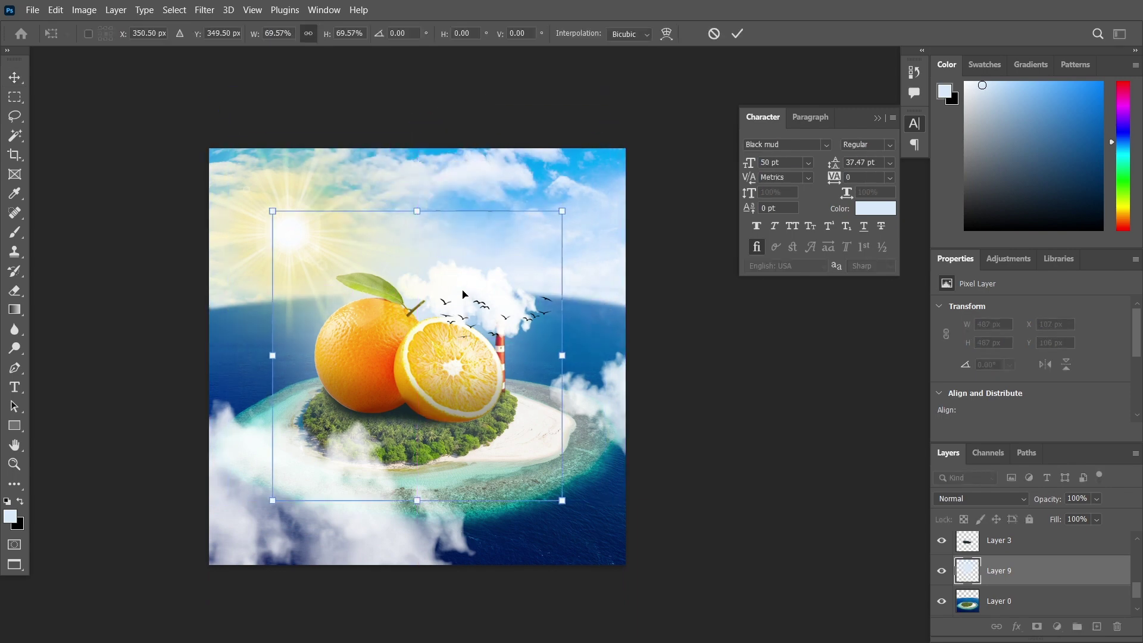
{"action": "left_click_drag", "start_coordinate": [459, 290], "coordinate": [460, 243]}
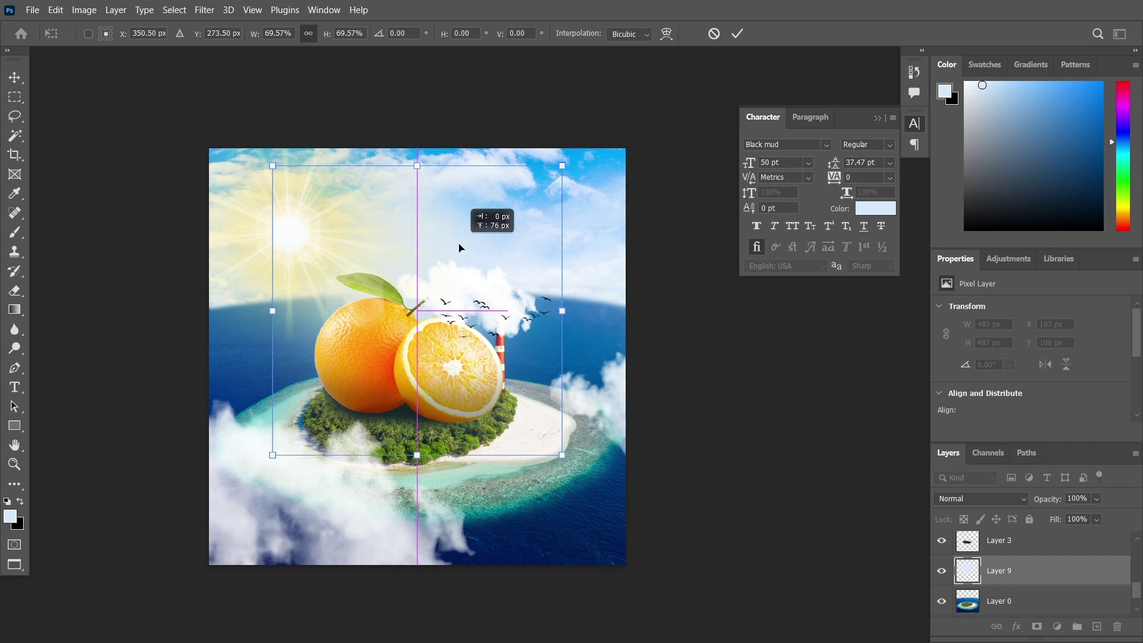
{"action": "key", "text": "Return"}
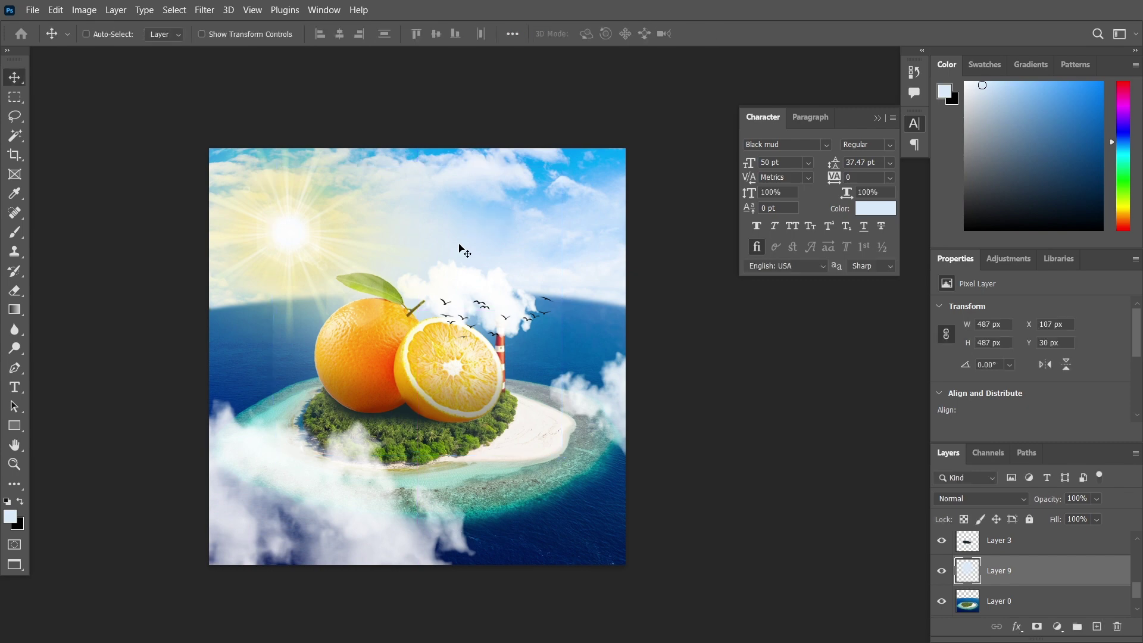
Step: Blend the glow as Color Dodge and erase its seam over the left ocean
{"action": "left_click", "coordinate": [991, 497]}
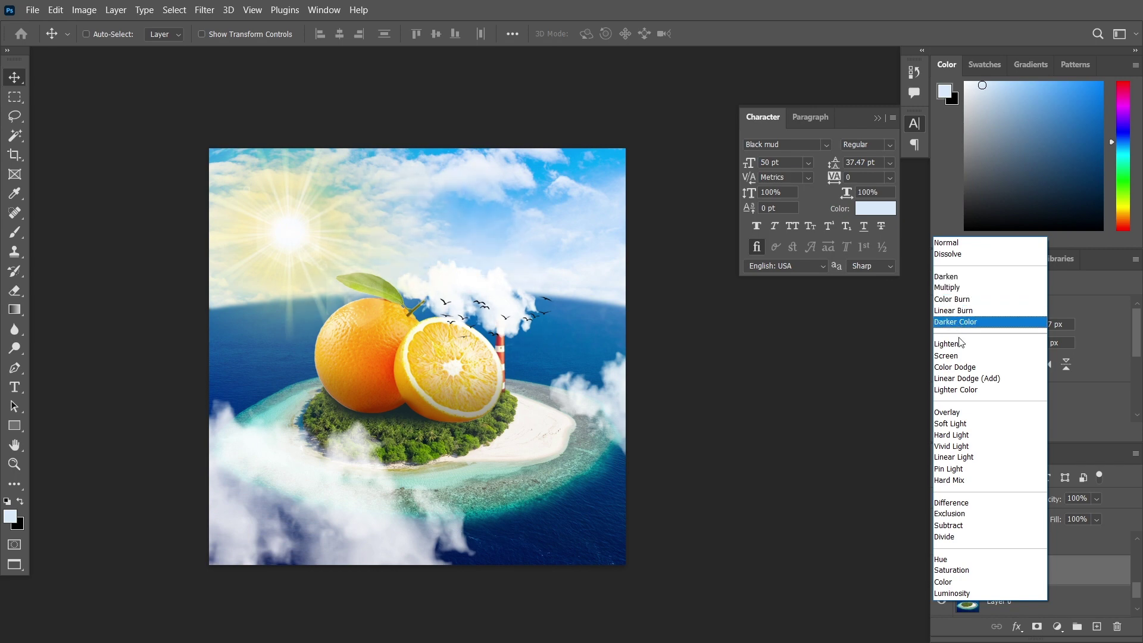
{"action": "left_click", "coordinate": [957, 367]}
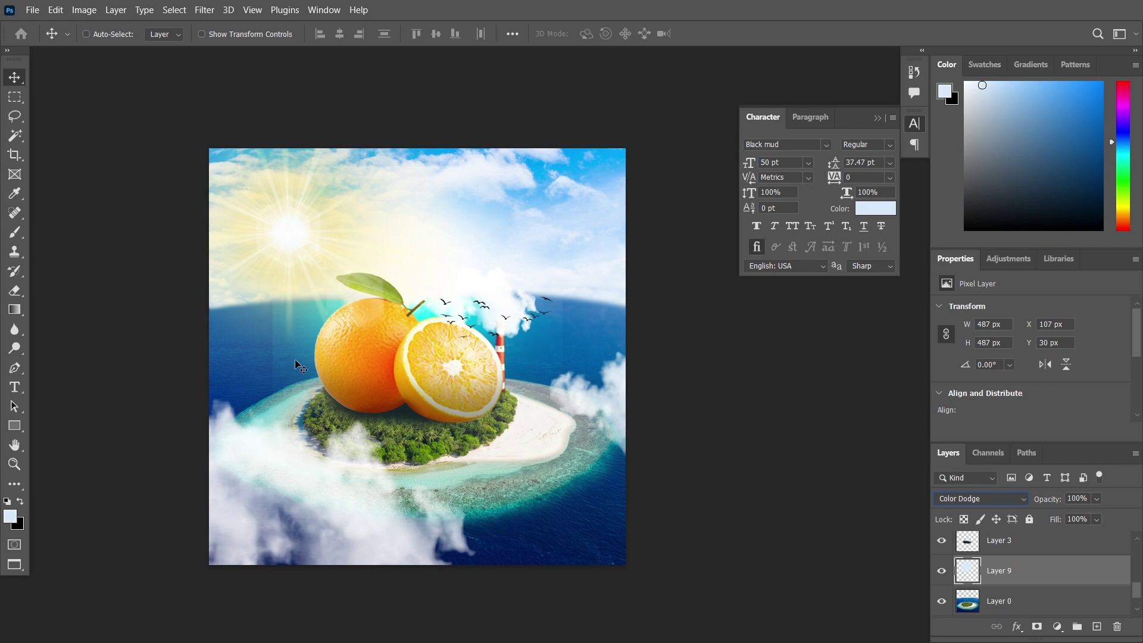
{"action": "key", "text": "e"}
{"action": "left_click_drag", "start_coordinate": [242, 306], "coordinate": [234, 358]}
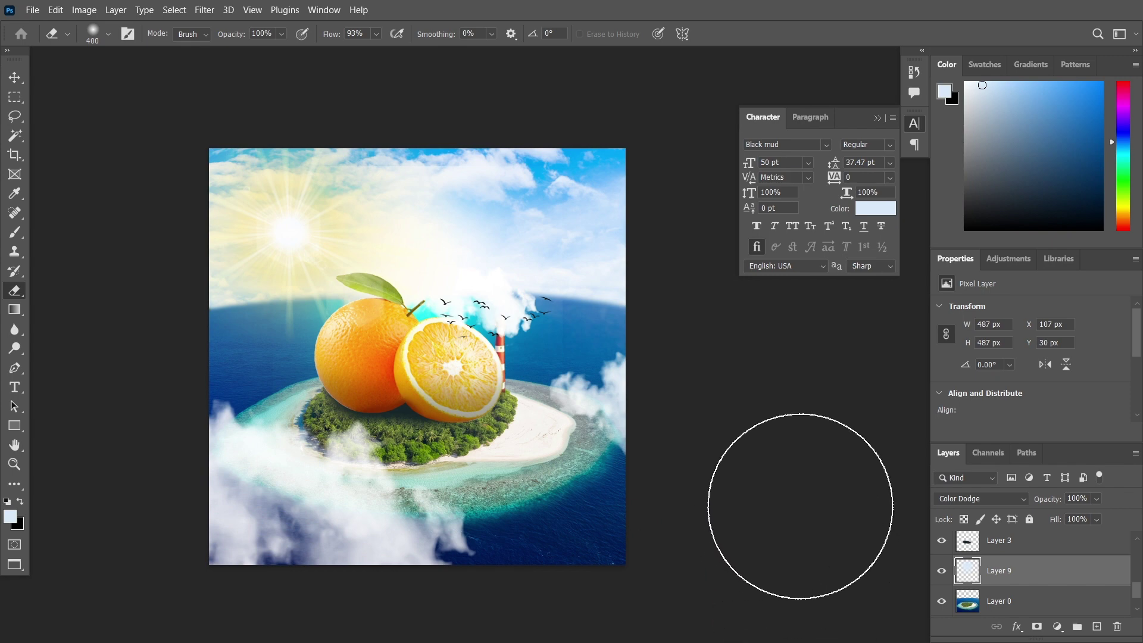
Step: Add the white script word 'Summer' below the island's beach
{"action": "key", "text": "v"}
{"action": "key", "text": "t"}
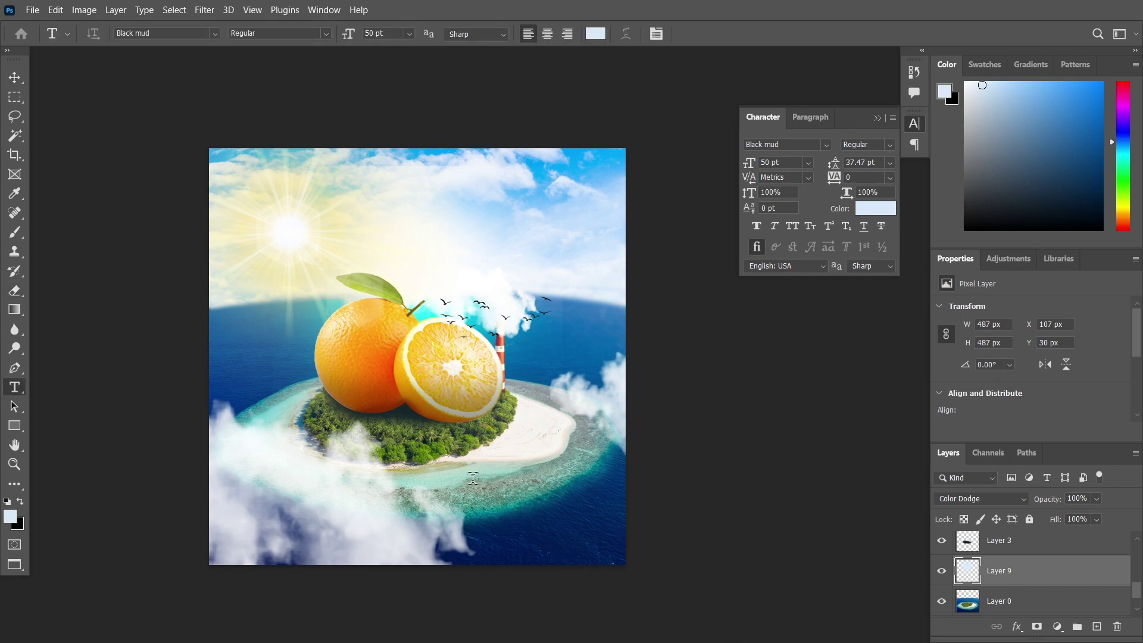
{"action": "left_click", "coordinate": [473, 479]}
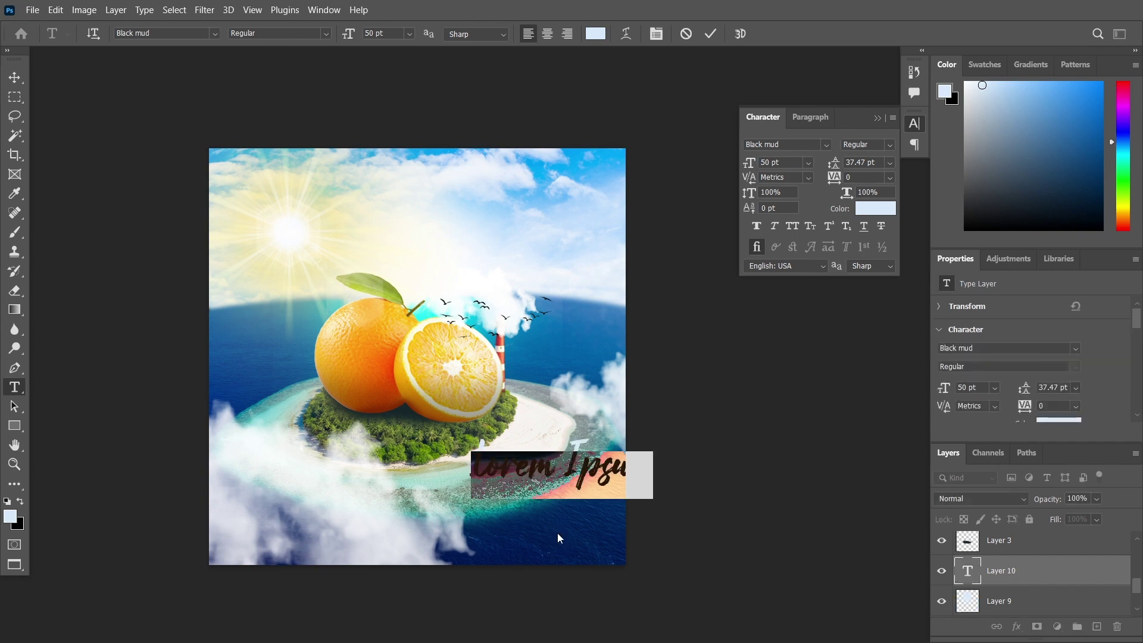
{"action": "type", "text": "Summer"}
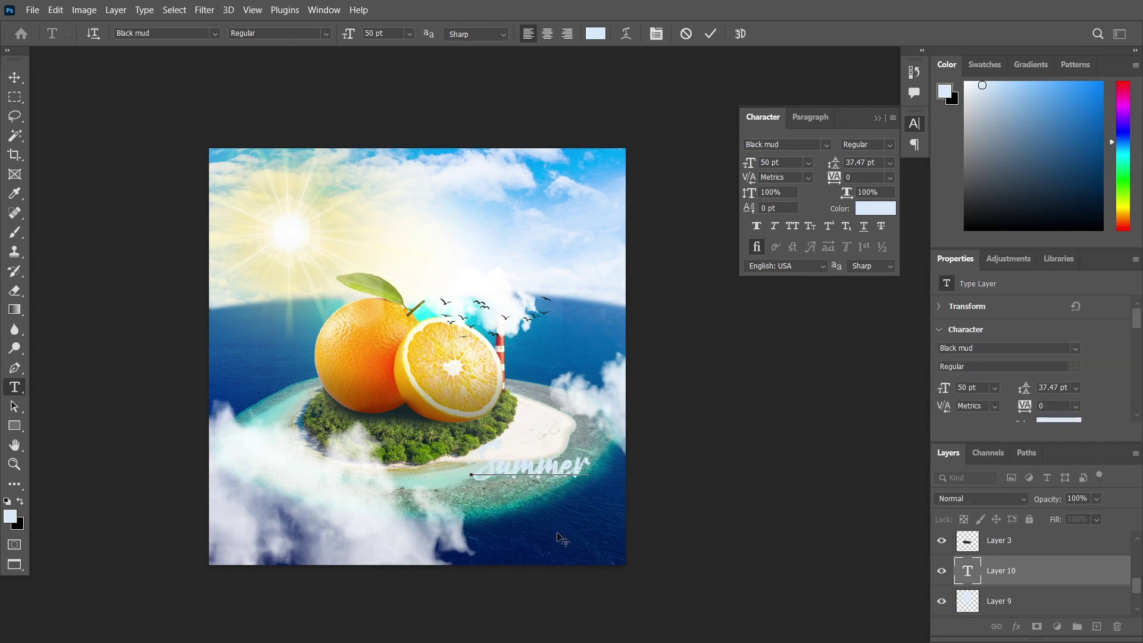
{"action": "key", "text": "ctrl+Return"}
Step: Duplicate 'Summer' below itself, change the copy to 'Special' and nudge it slightly right
{"action": "key", "text": "v"}
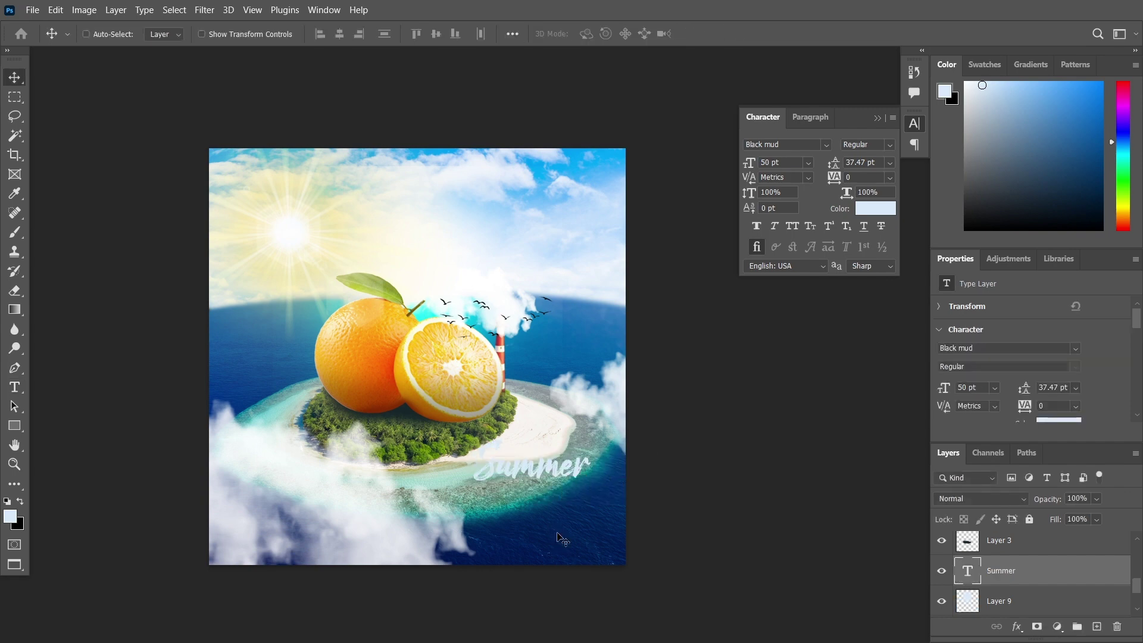
{"action": "left_click_drag", "start_coordinate": [544, 476], "coordinate": [566, 554]}
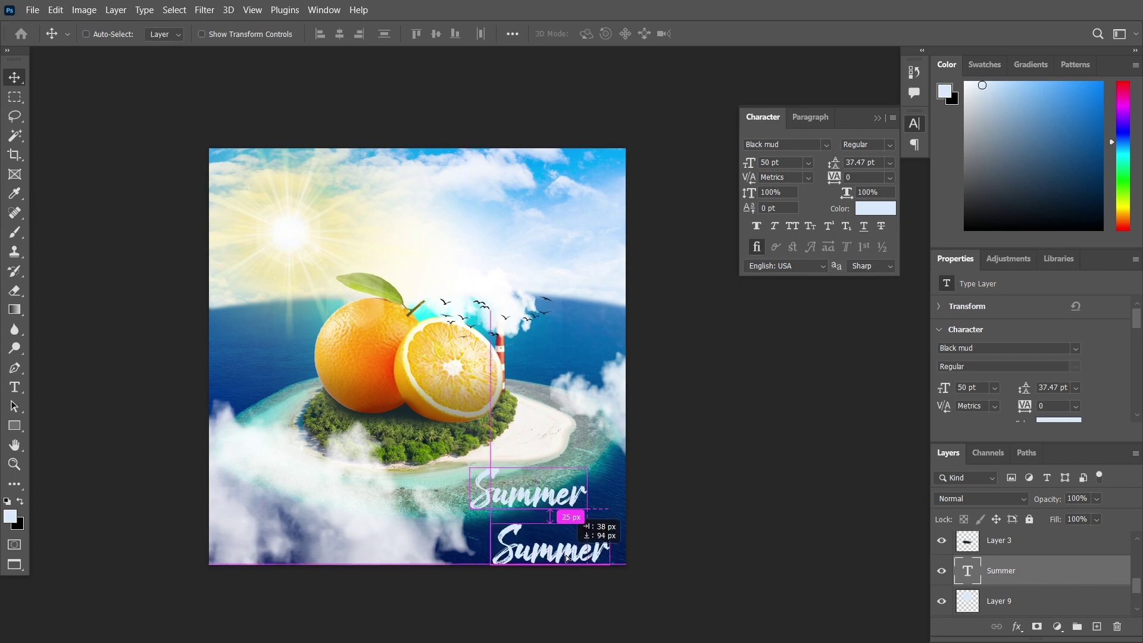
{"action": "key", "text": "t"}
{"action": "double_click", "coordinate": [562, 548]}
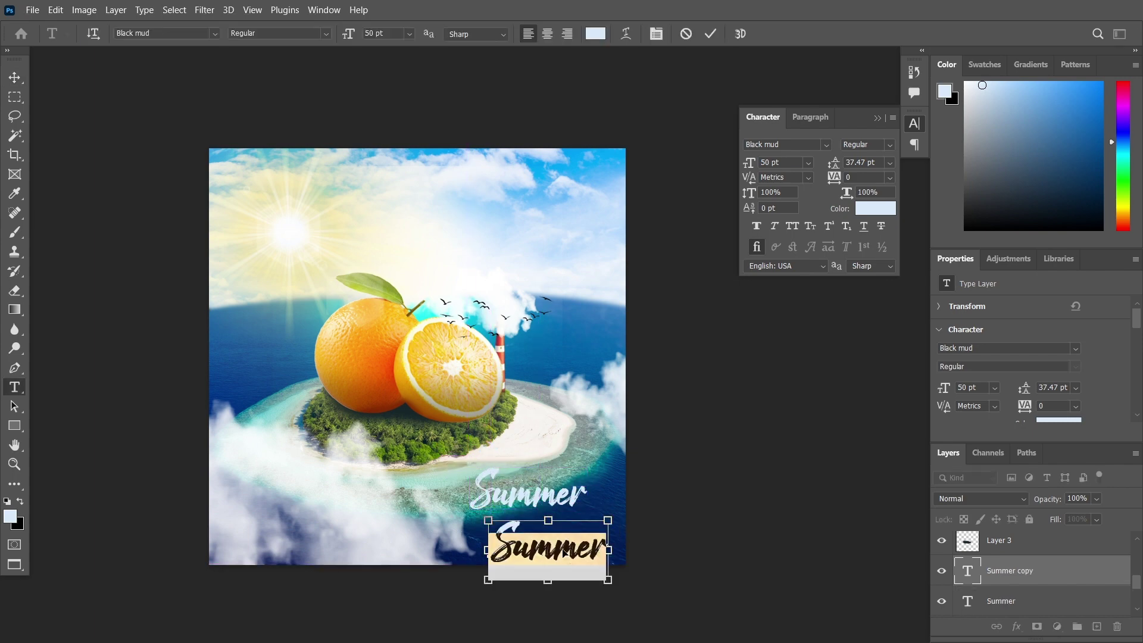
{"action": "type", "text": "Spec"}
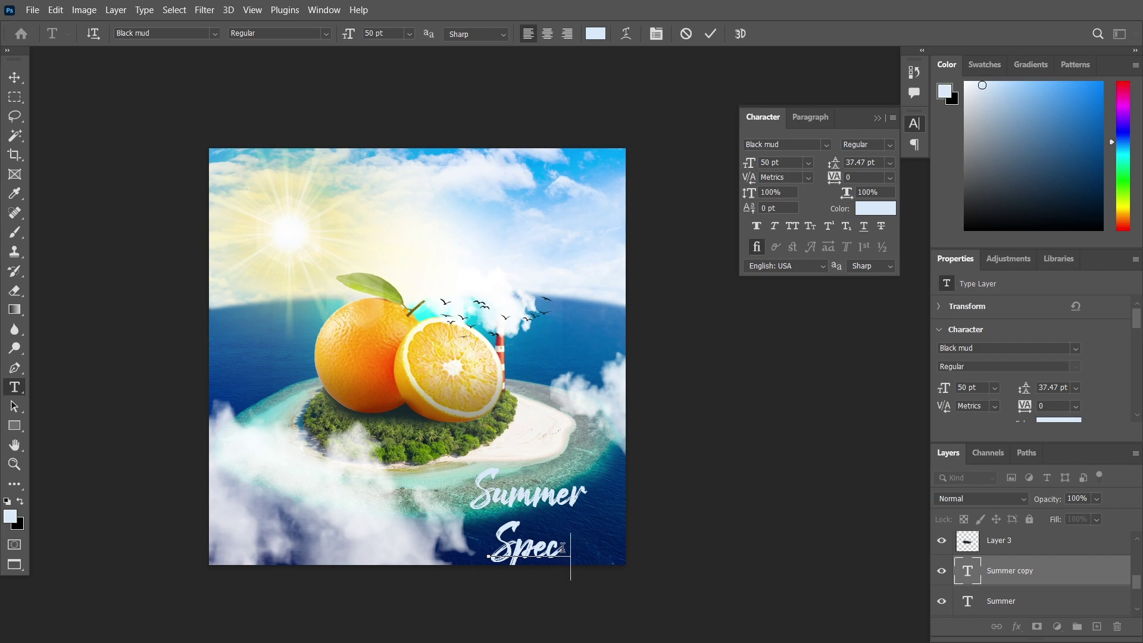
{"action": "type", "text": "ial"}
{"action": "key", "text": "ctrl+Return"}
{"action": "key", "text": "v"}
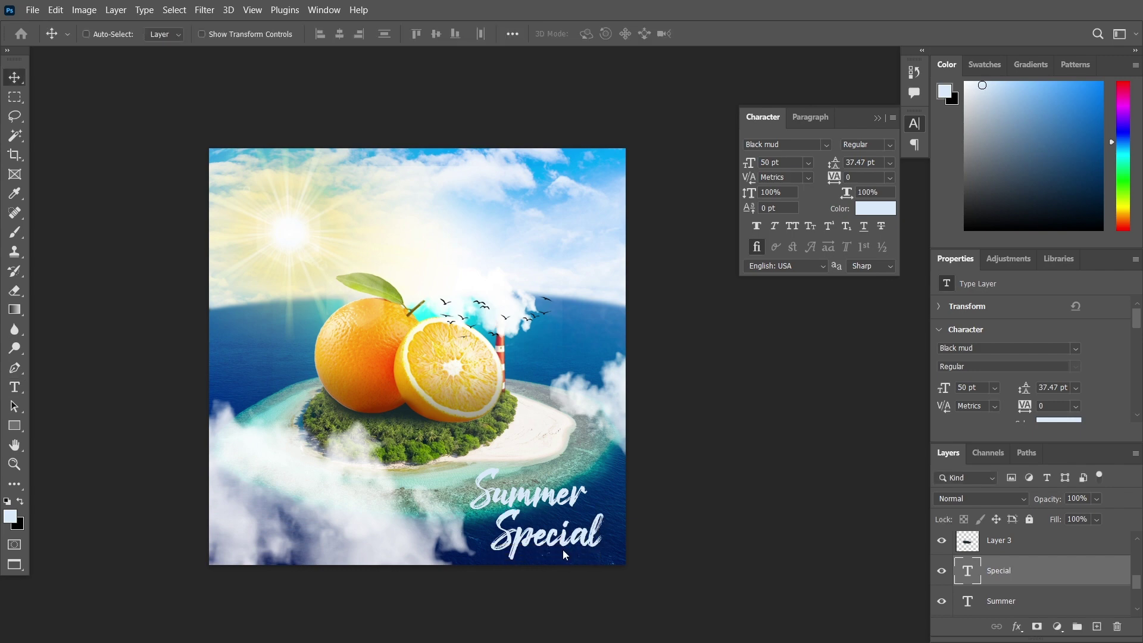
{"action": "key", "text": "shift+Right"}
{"action": "key", "text": "shift+Right"}
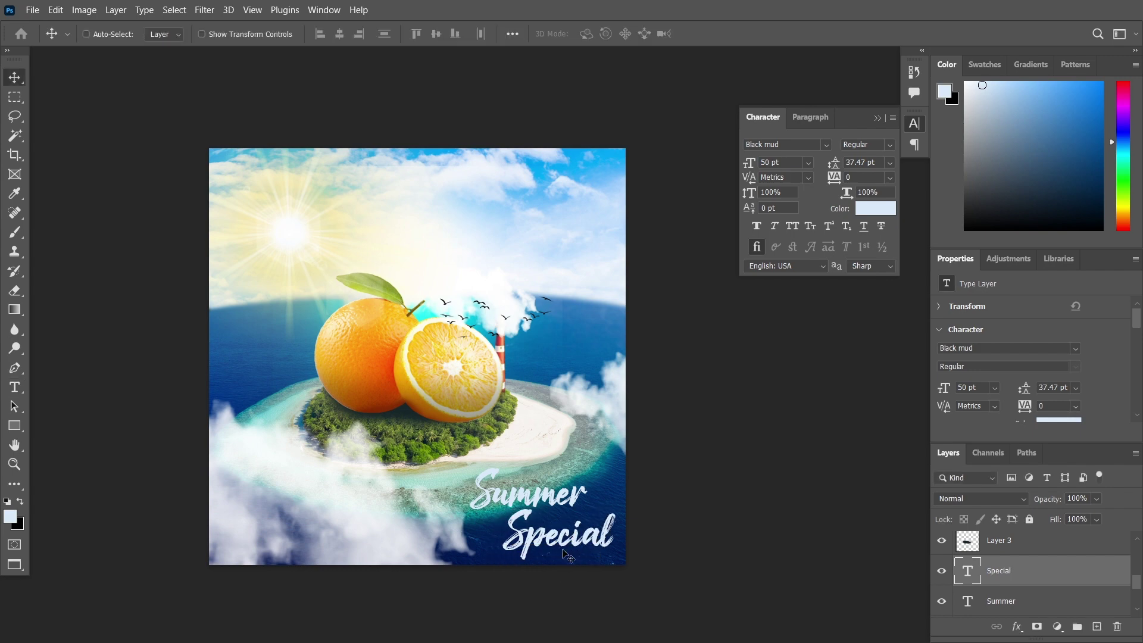
Step: Select Layer 7 and move the sun glow slightly left to about X −193 px
{"action": "right_click", "coordinate": [313, 247]}
{"action": "left_click", "coordinate": [314, 247]}
{"action": "left_click_drag", "start_coordinate": [314, 250], "coordinate": [295, 250]}
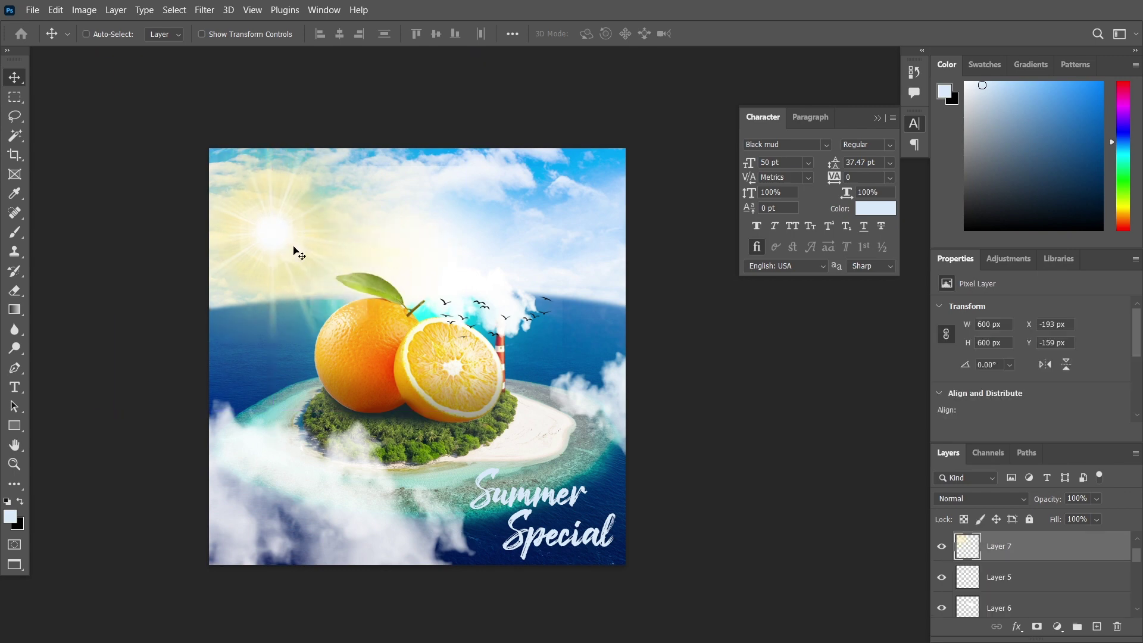
{"action": "left_click", "coordinate": [393, 425]}
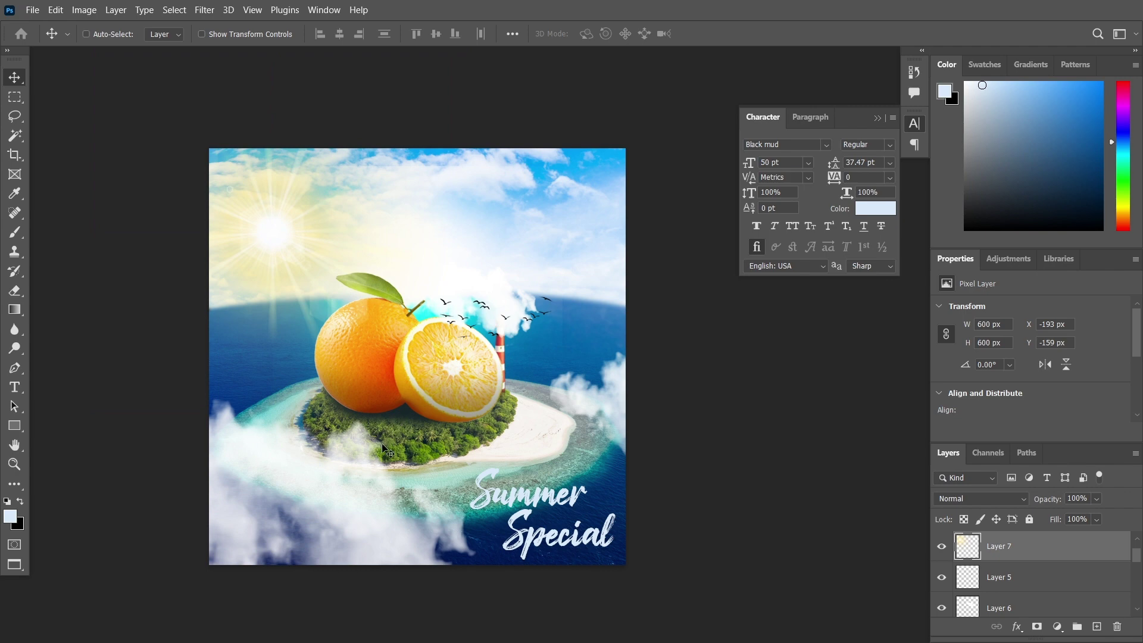